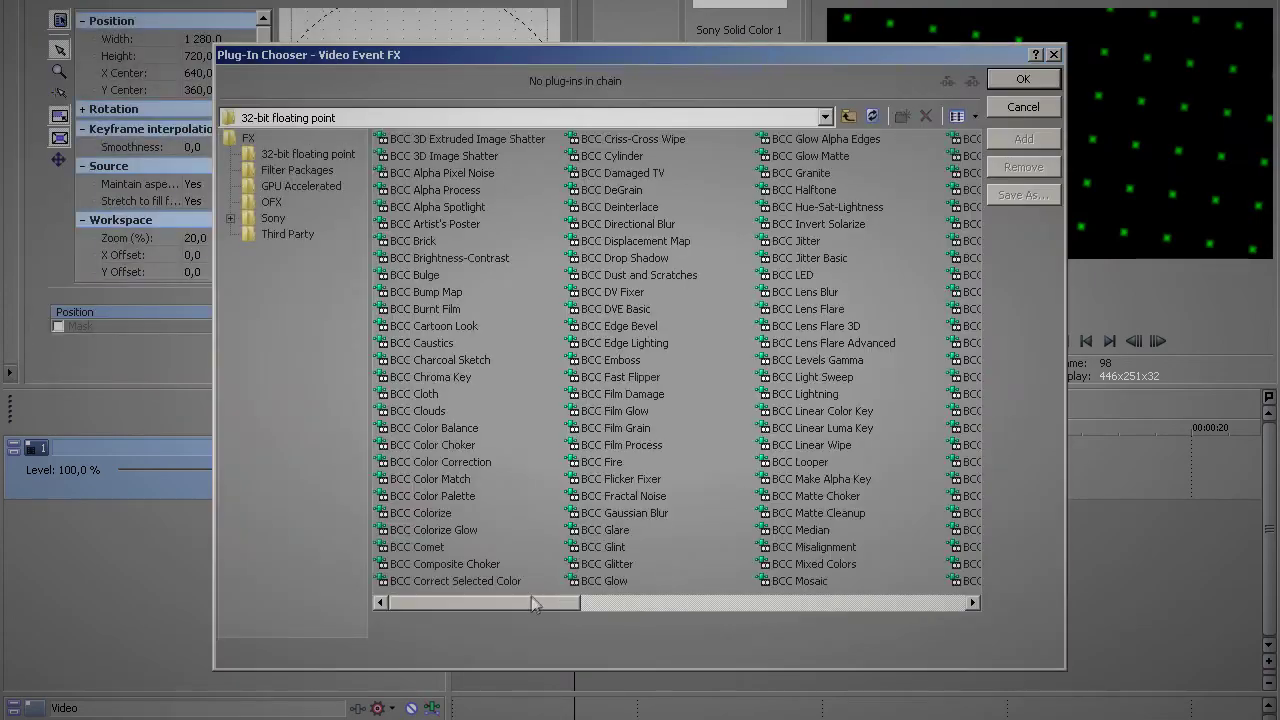
- Apply the Sony Chroma Keyer effect to the grid transition clip
left_click_drag(531, 603, 909, 611)
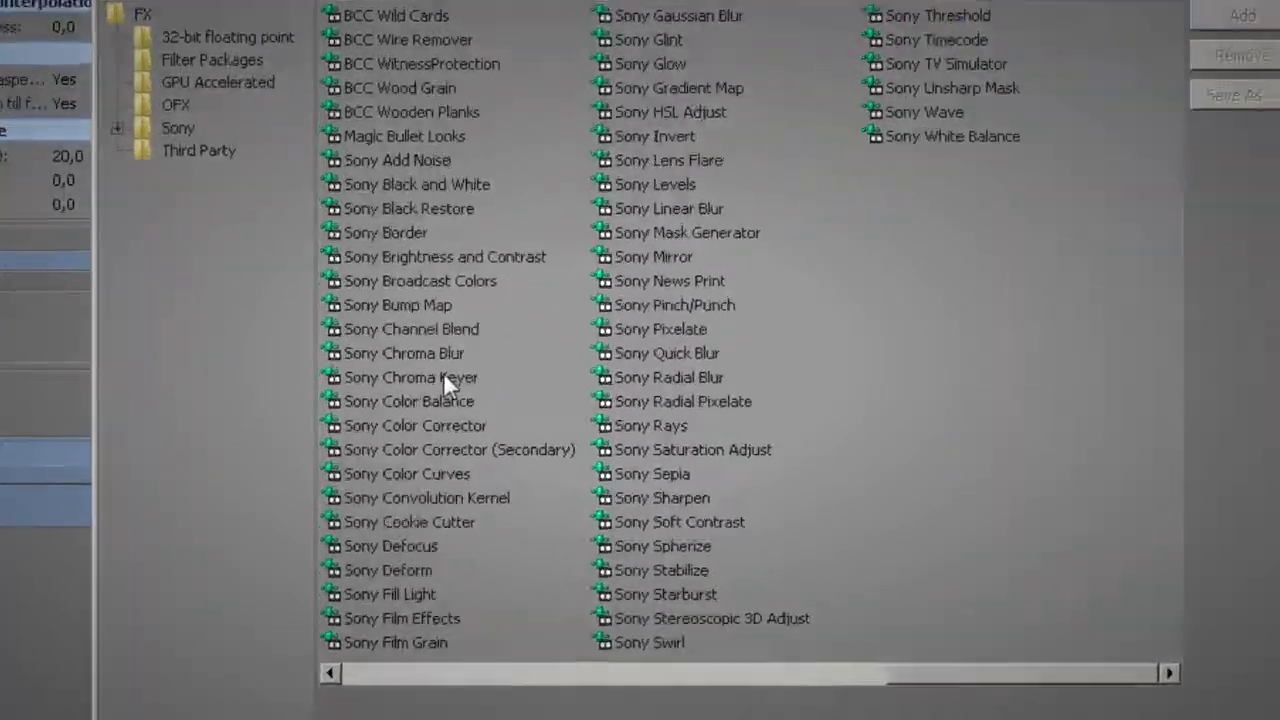
left_click(445, 390)
left_click(870, 165)
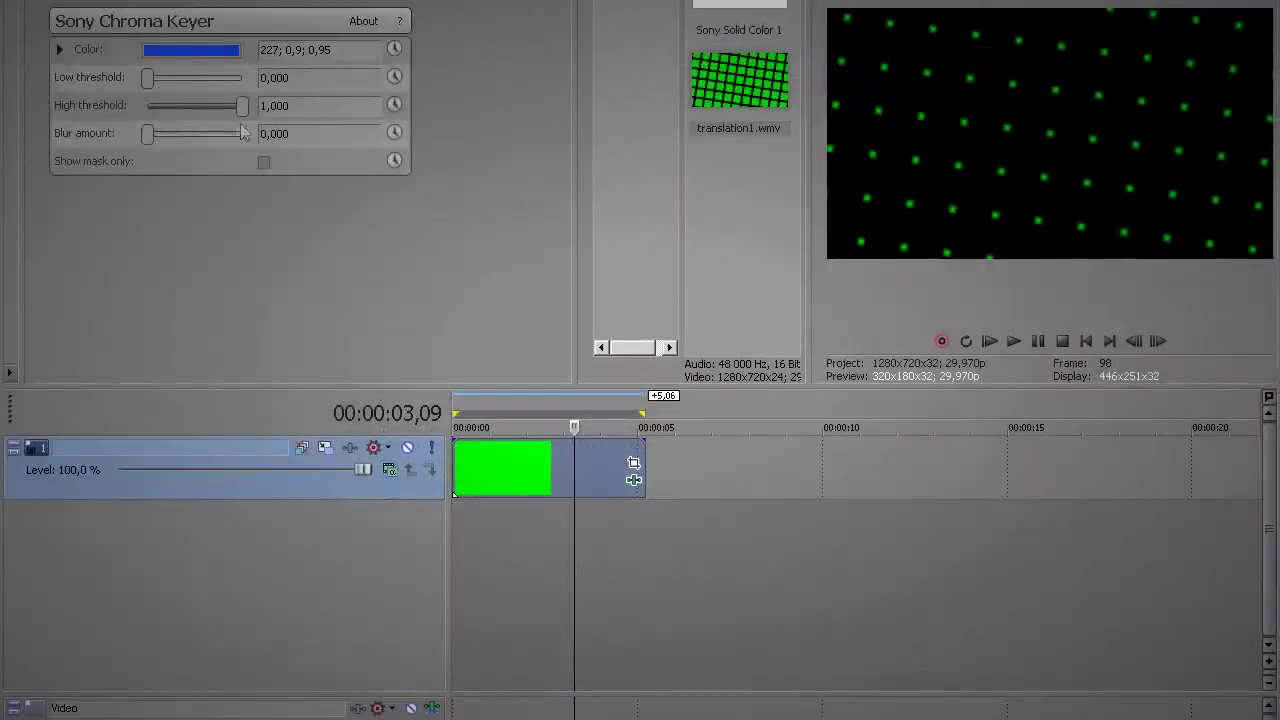
- Set the Chroma Keyer colour to pure green (120; 1,0; 1,0) by sampling it from the grid clip
left_click(198, 55)
left_click(204, 75)
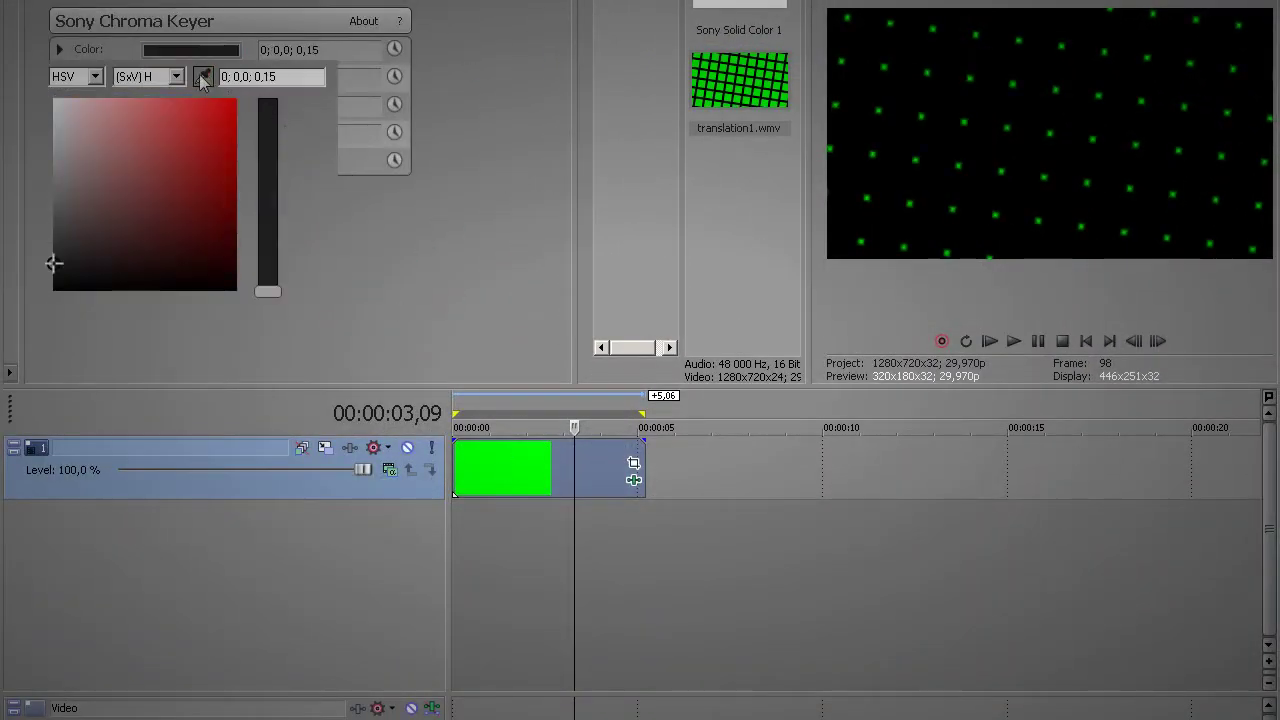
left_click(507, 474)
double_click(509, 474)
left_click(530, 509)
left_click_drag(529, 517, 532, 518)
- Place a white solid colour event on a track below the grid clip and recolour it yellow (63; 0,83; 1,0; 1,0)
left_click_drag(736, 2, 459, 527)
left_click(163, 176)
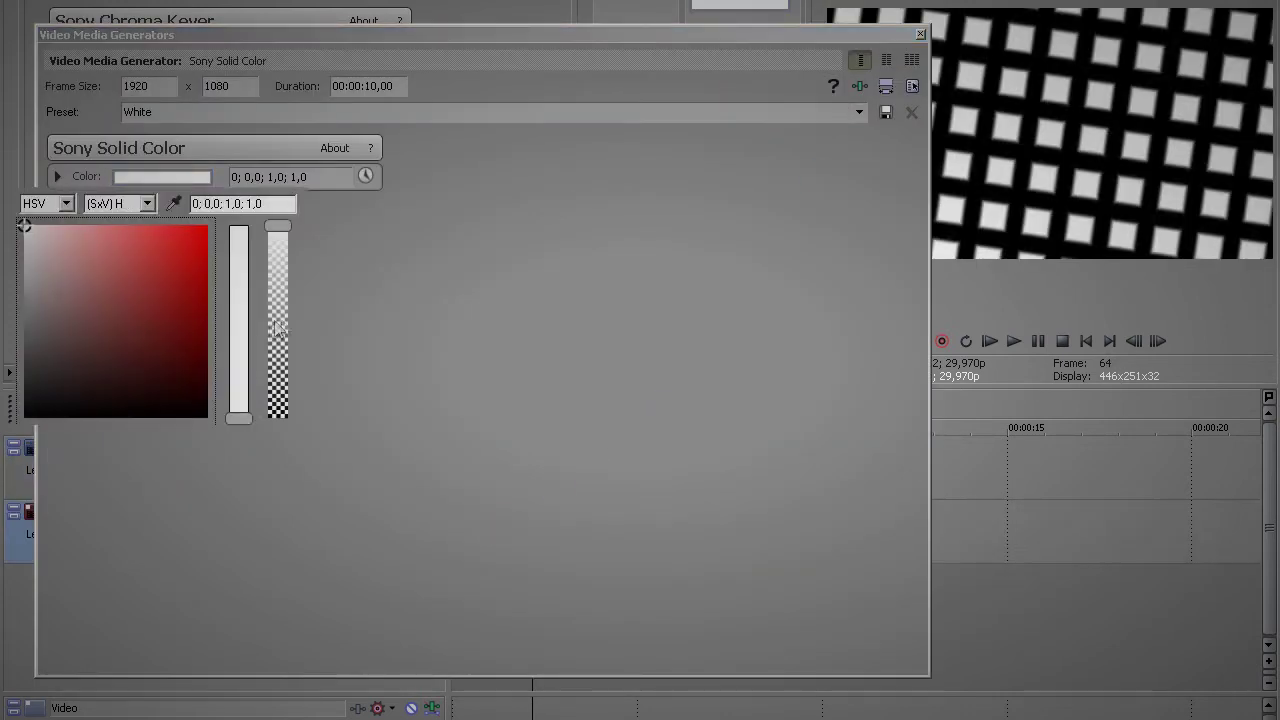
left_click_drag(240, 331, 243, 387)
left_click(162, 240)
left_click(245, 388)
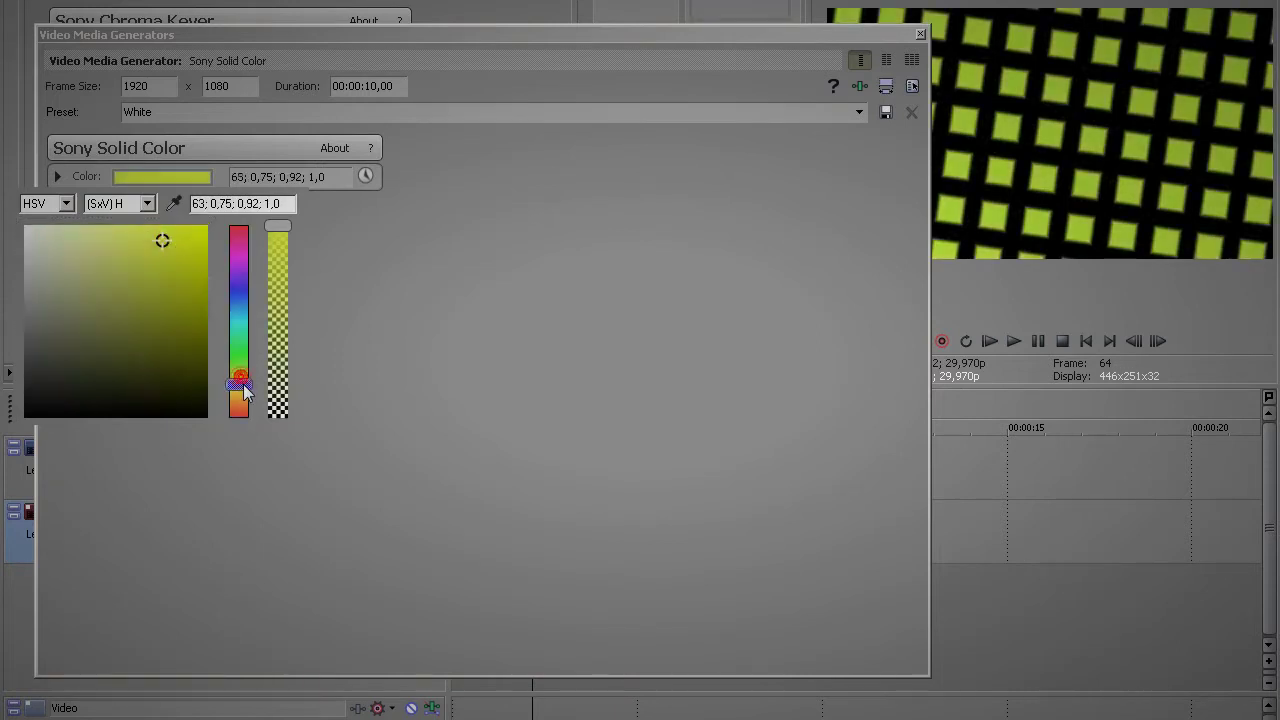
left_click_drag(163, 244, 171, 214)
left_click(921, 40)
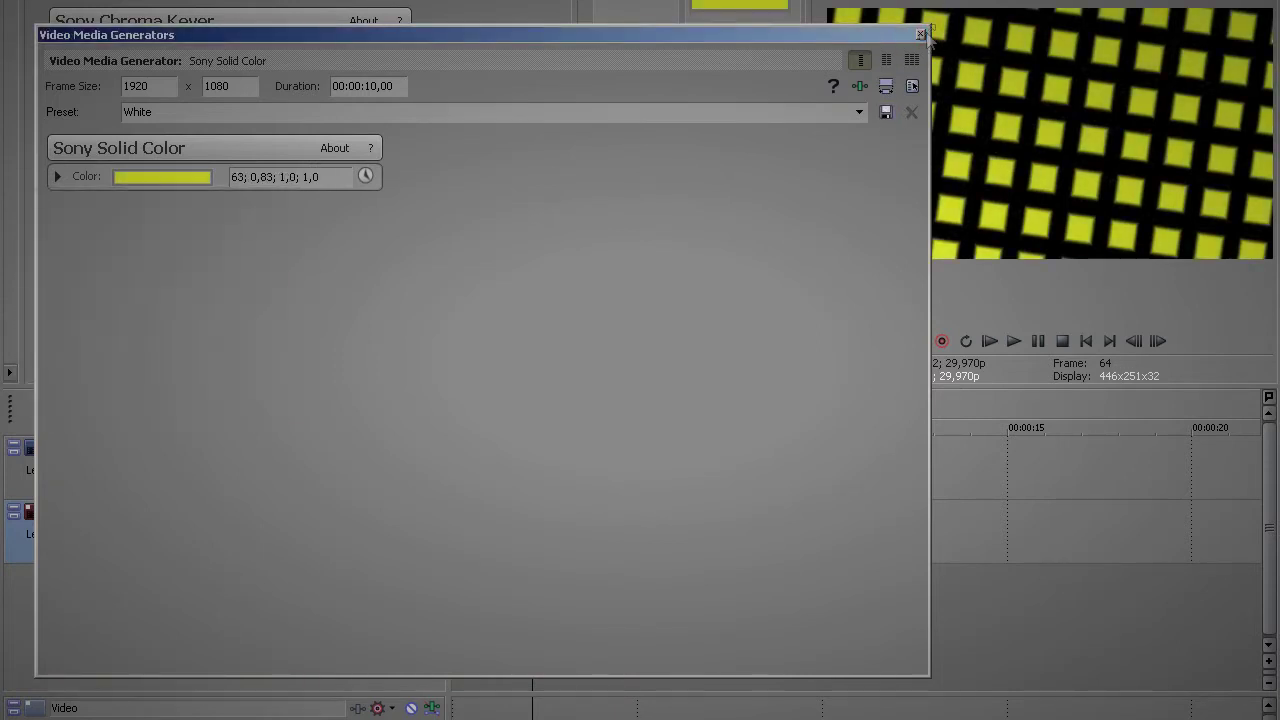
left_click(921, 35)
- Insert a video track above the grid clip and fill it with a blue solid colour event recoloured light blue (198; 0,61; 0,95; 1,0)
right_click(406, 490)
left_click(470, 523)
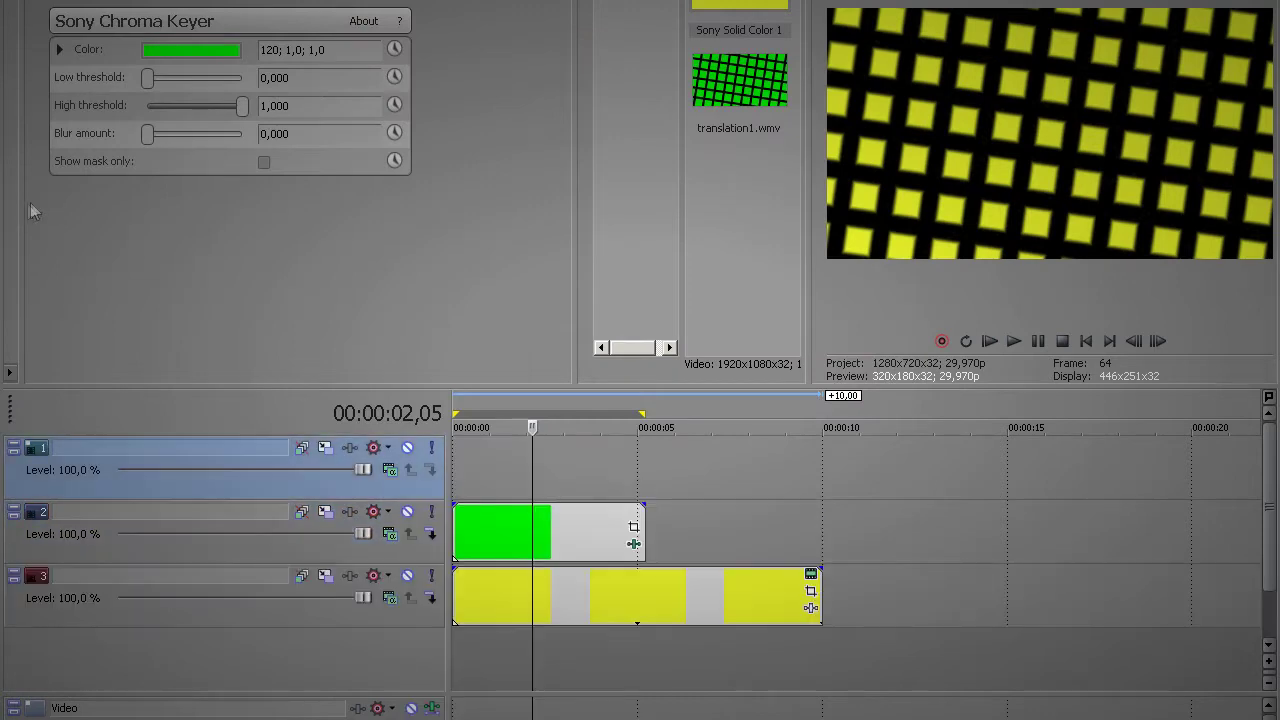
left_click(30, 210)
left_click_drag(342, 110, 455, 445)
left_click(181, 179)
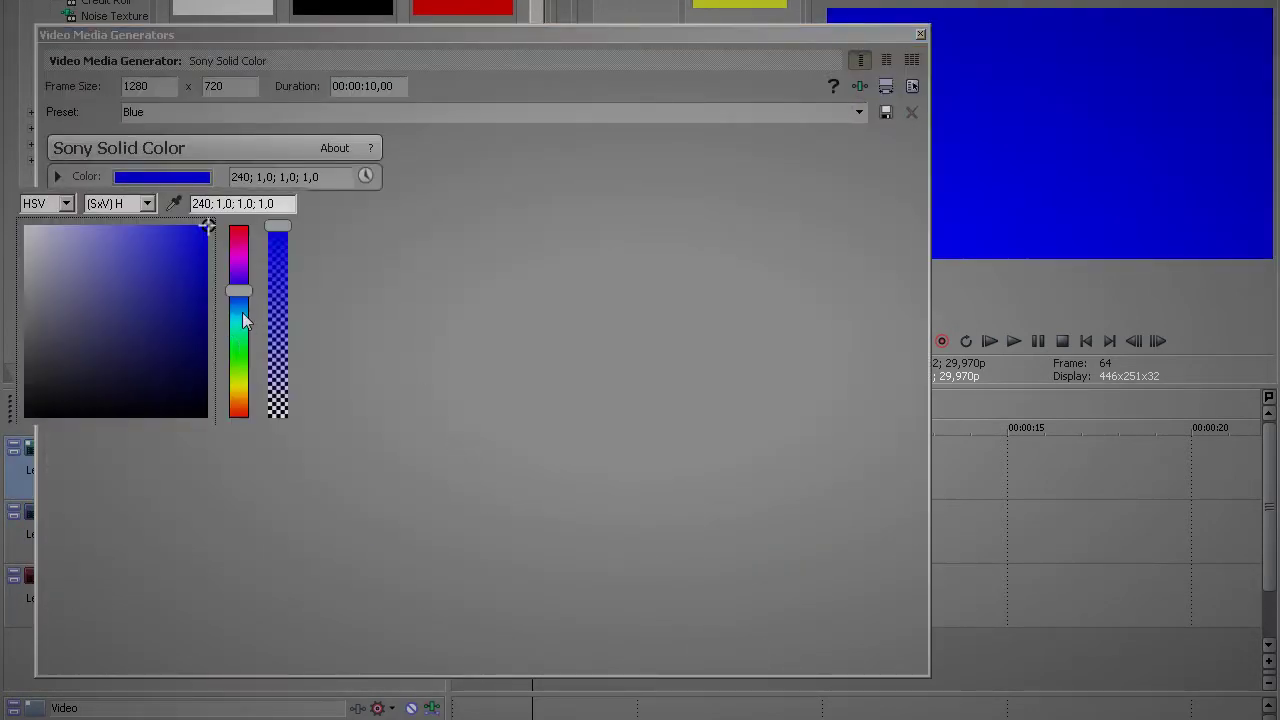
left_click(243, 318)
left_click(137, 234)
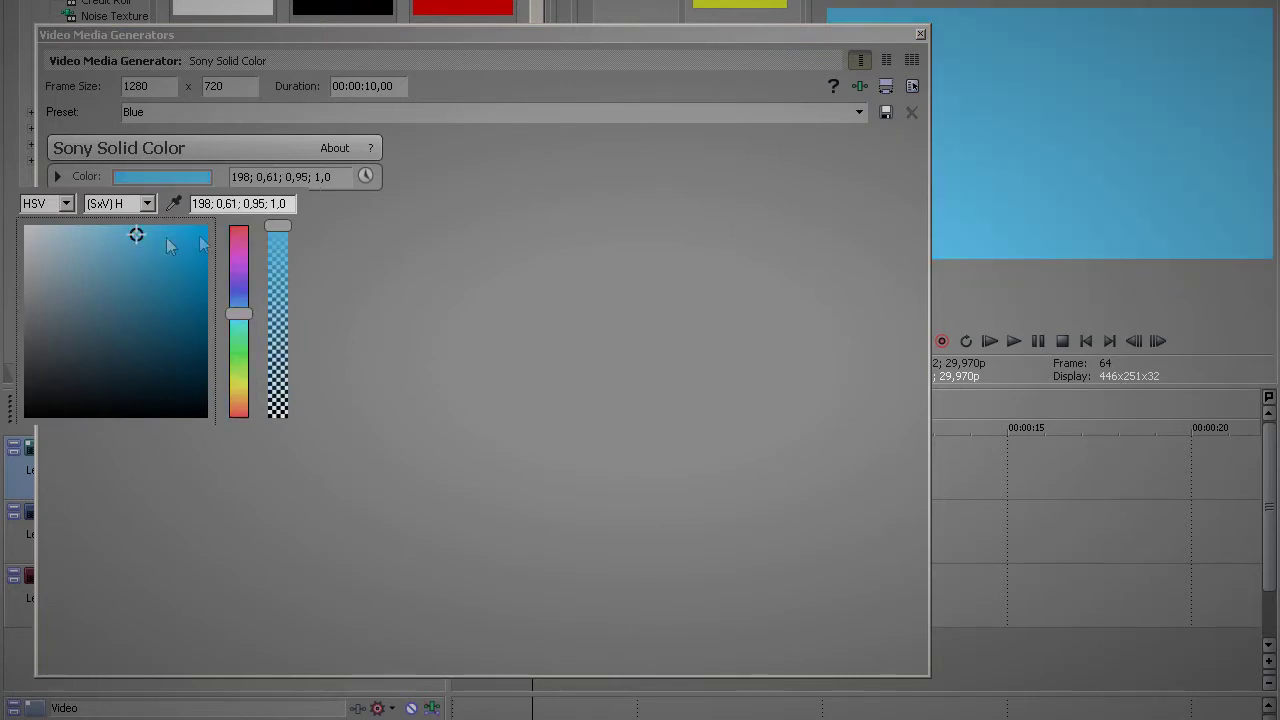
left_click(920, 34)
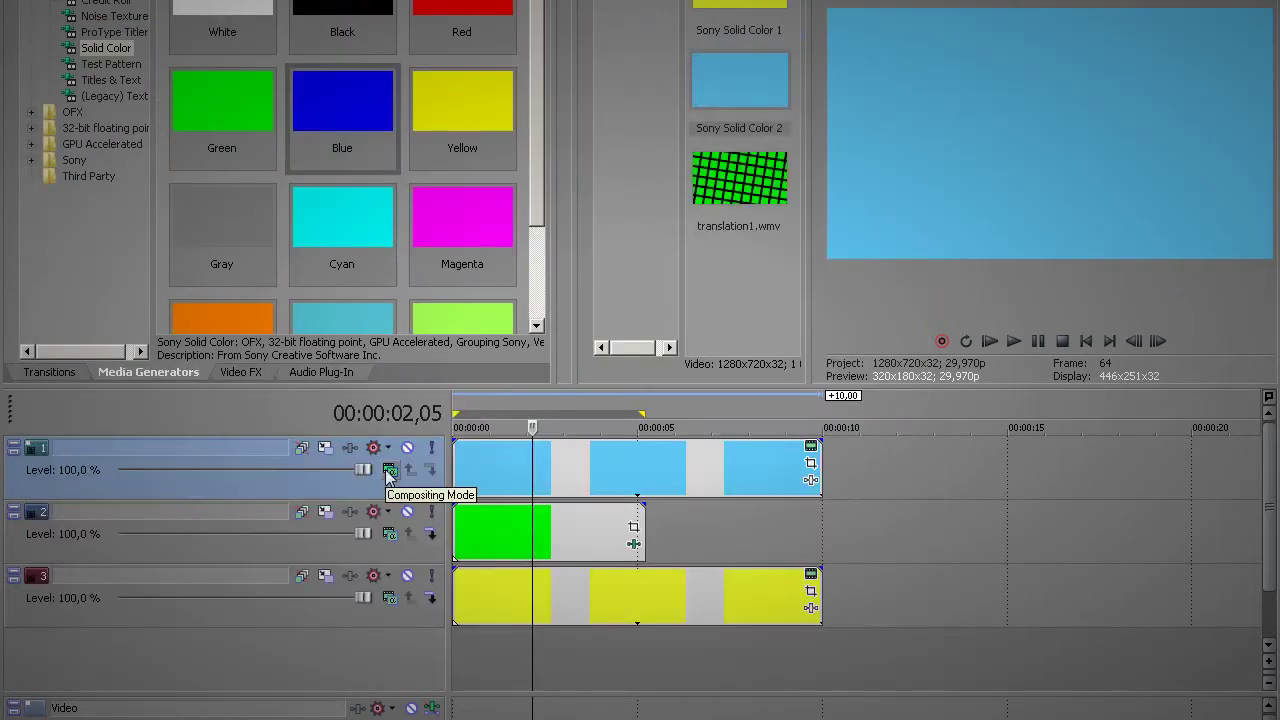
- Change the light blue track's compositing mode and make the grid track its compositing child
left_click(389, 469)
left_click(456, 566)
left_click(432, 534)
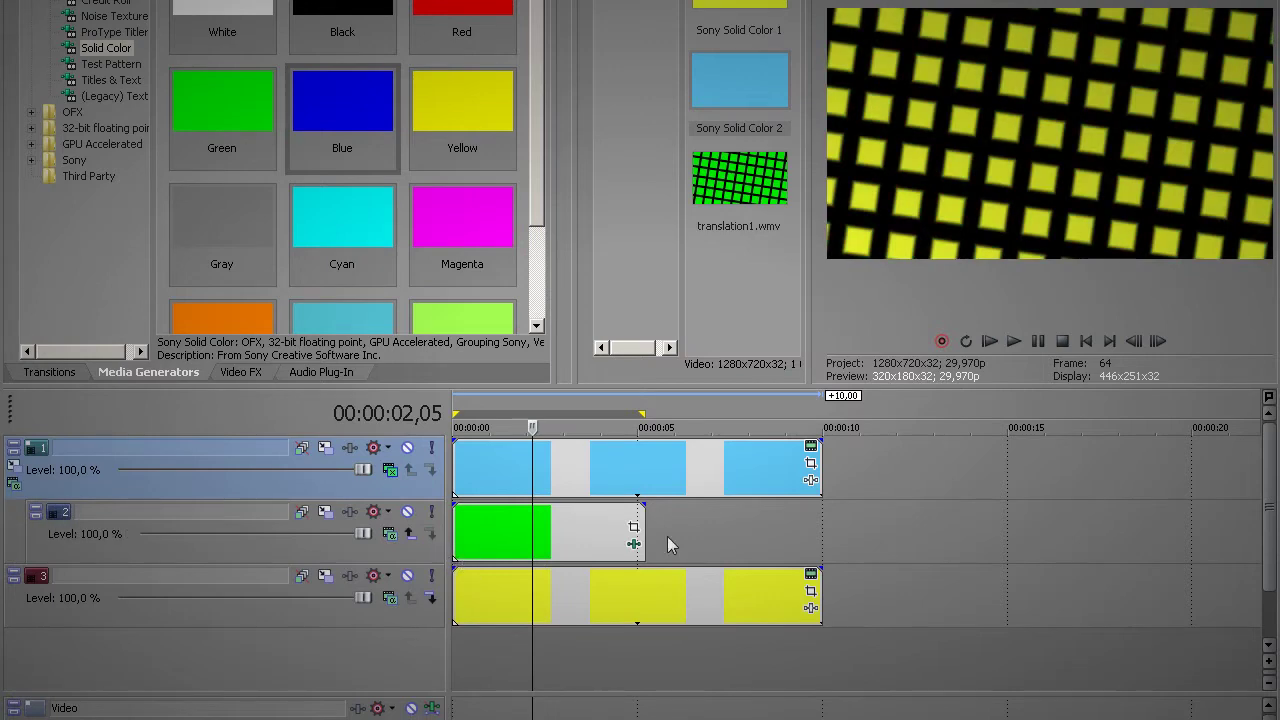
- Apply the Brightness and Contrast effect to the grid clip and set its brightness to 1,000
left_click(248, 372)
left_click_drag(200, 10, 217, 187)
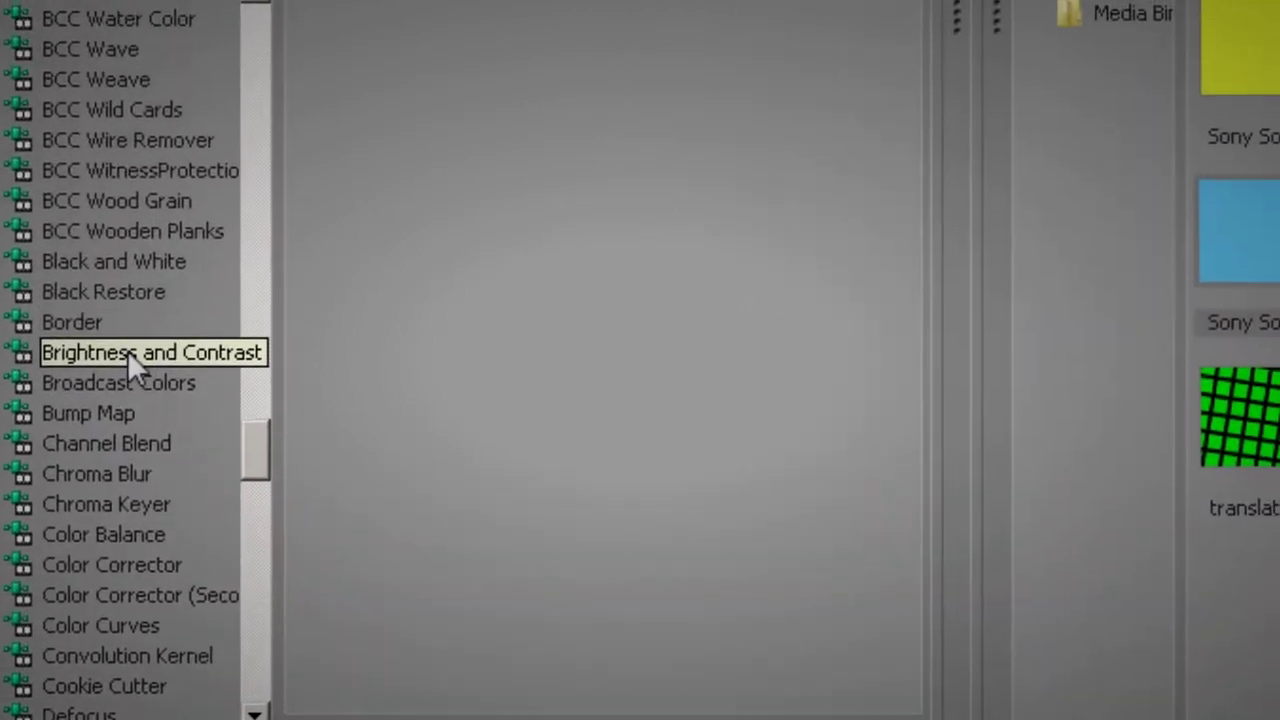
left_click(130, 350)
left_click_drag(402, 312, 596, 667)
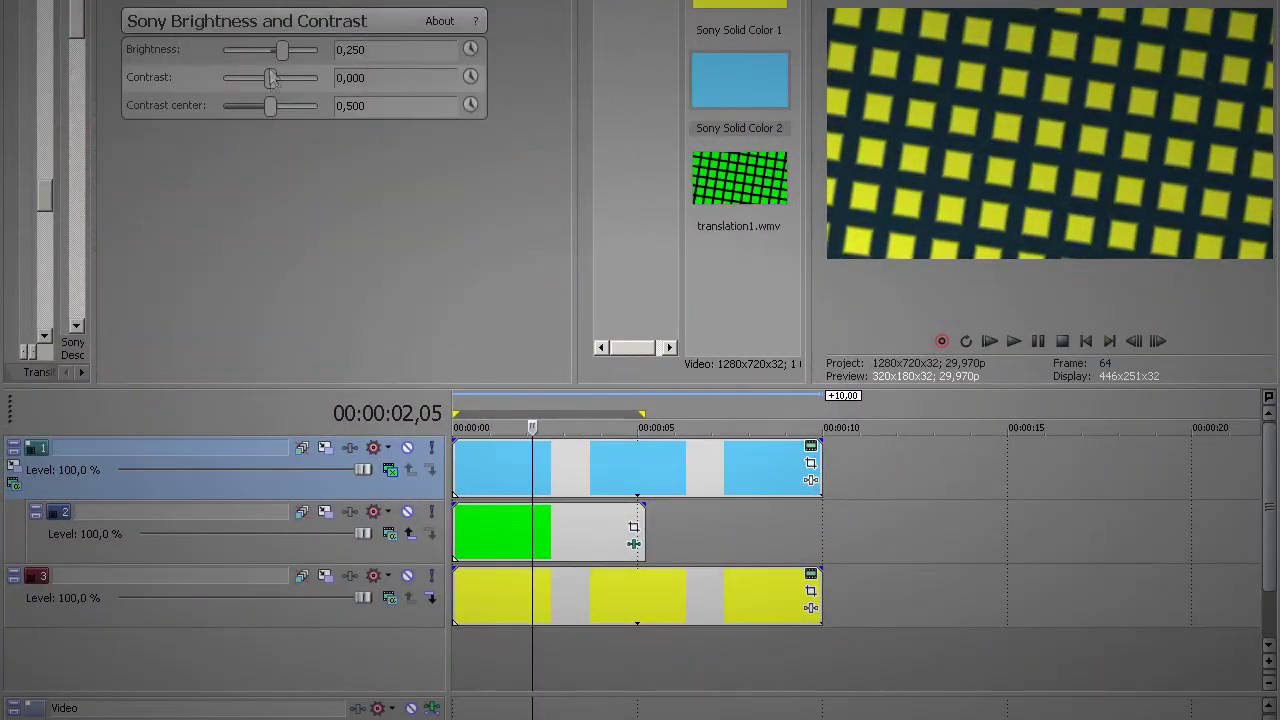
left_click_drag(282, 52, 366, 68)
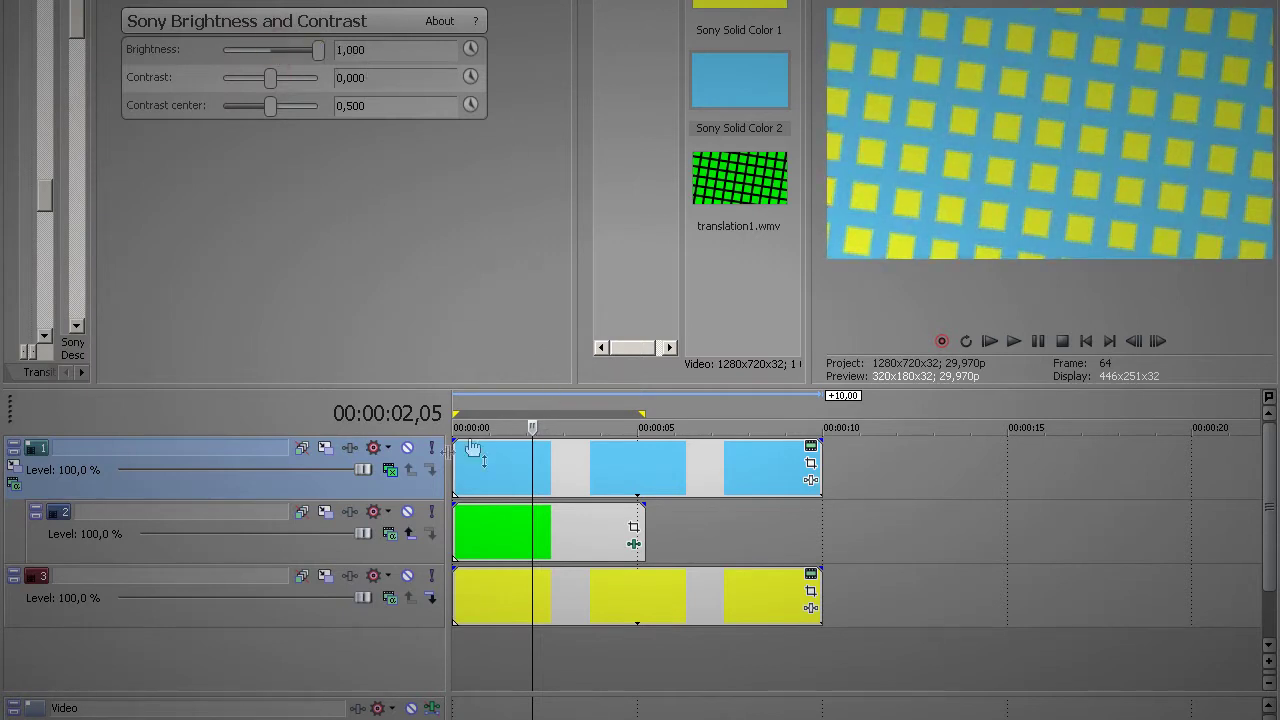
- Play the grid transition from the start of the timeline
left_click(469, 534)
key("Home")
key("space")
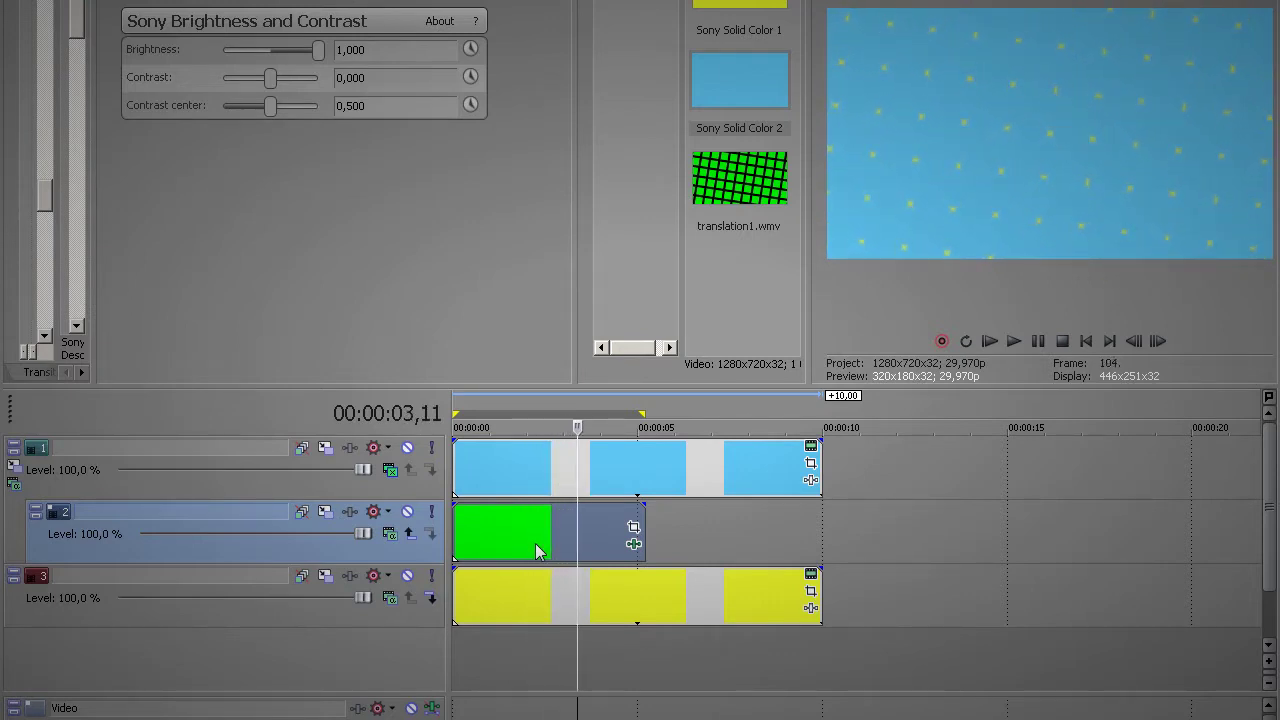
- Step forward frame by frame to the end of the transition, mark the loop region's end there and play the region
key("Right")
key("Right")
key("Right")
key("Right")
key("Right")
key("Right")
key("Right")
key("Right")
key("Right")
key("Right")
key("Right")
key("o")
key("space")
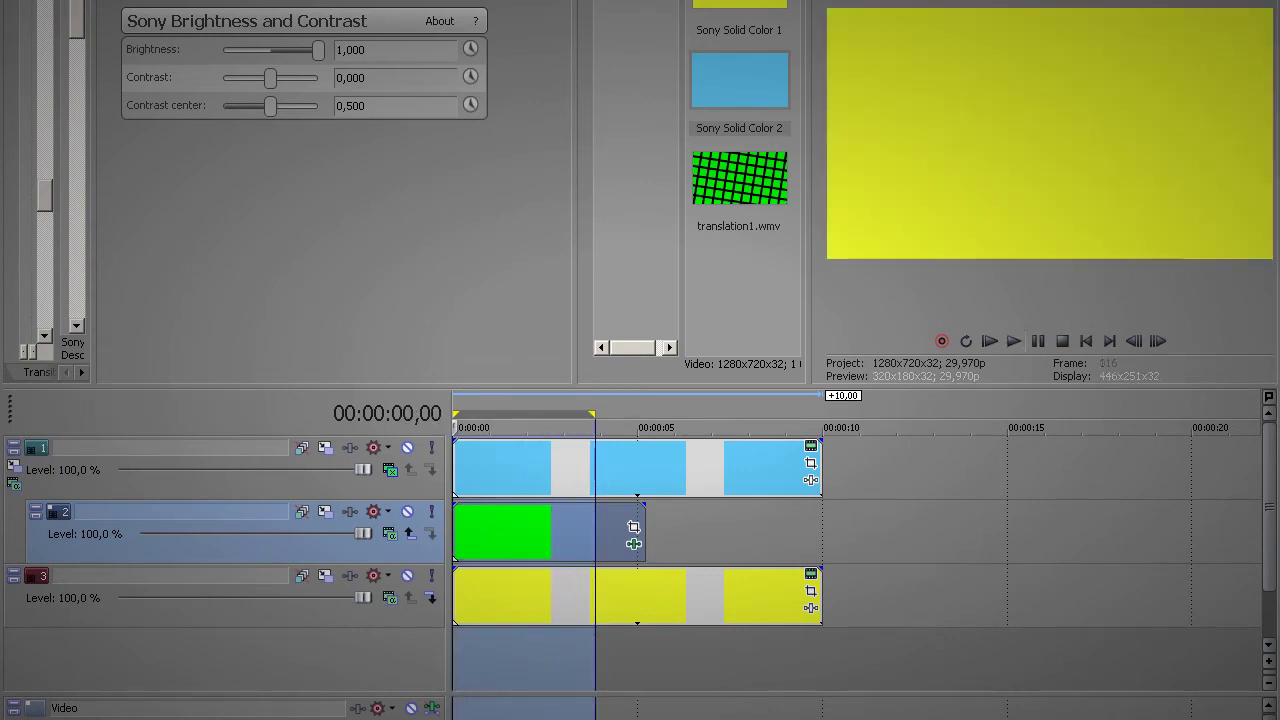
- Split the grid clip, time-stretch its second piece to start about 1.5 seconds in, and play the transition
left_click(591, 530)
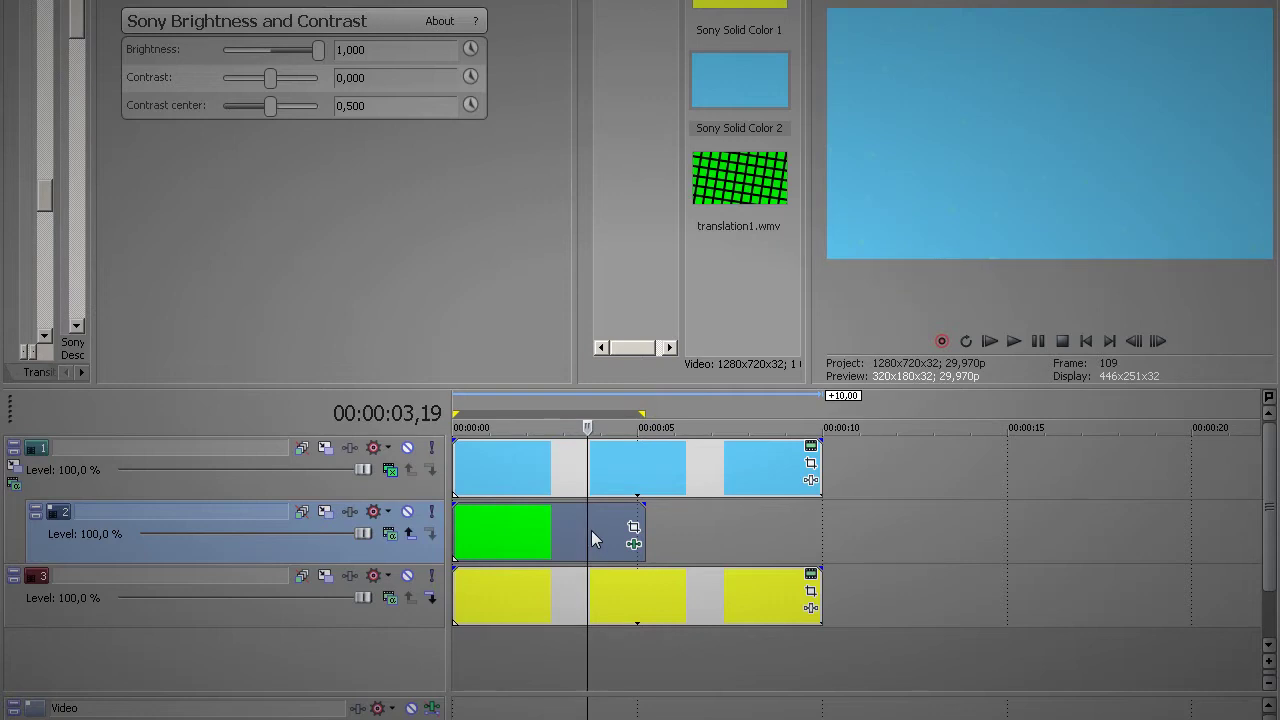
scroll(591, 530, "down", 2)
left_click_drag(591, 530, 493, 530)
left_click_drag(584, 536, 610, 418)
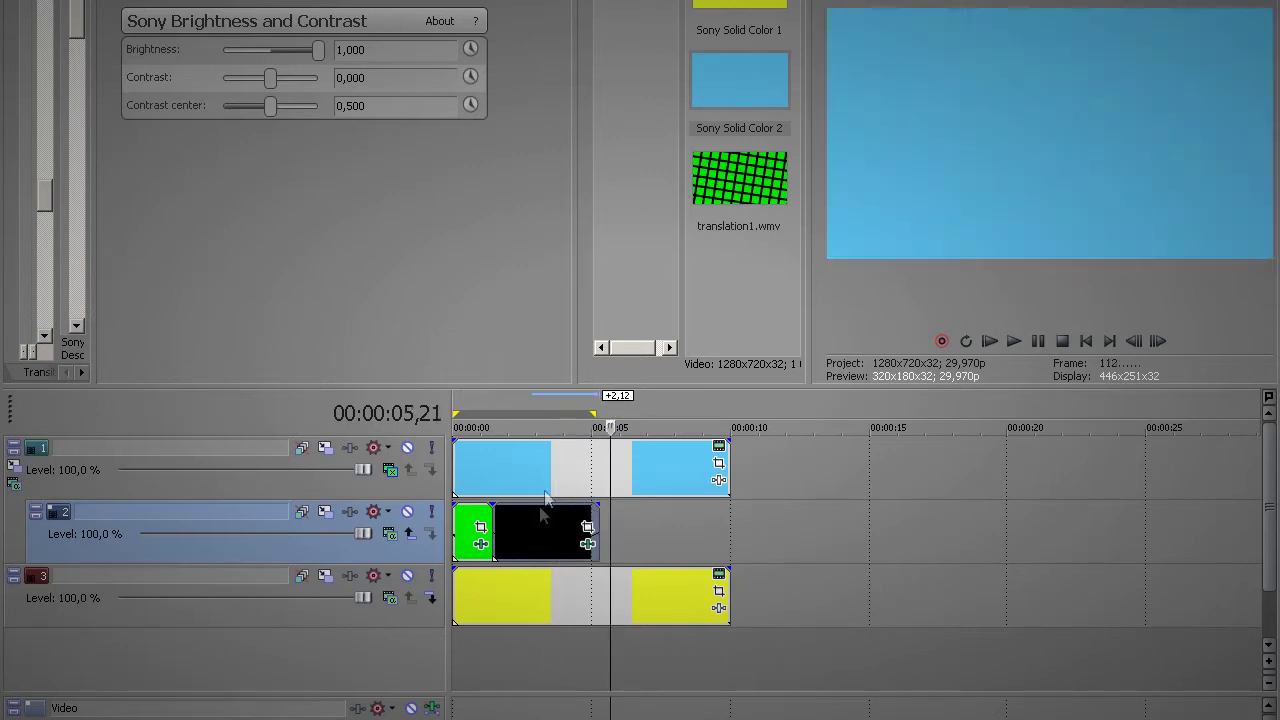
scroll(512, 567, "up", 2)
key("space")
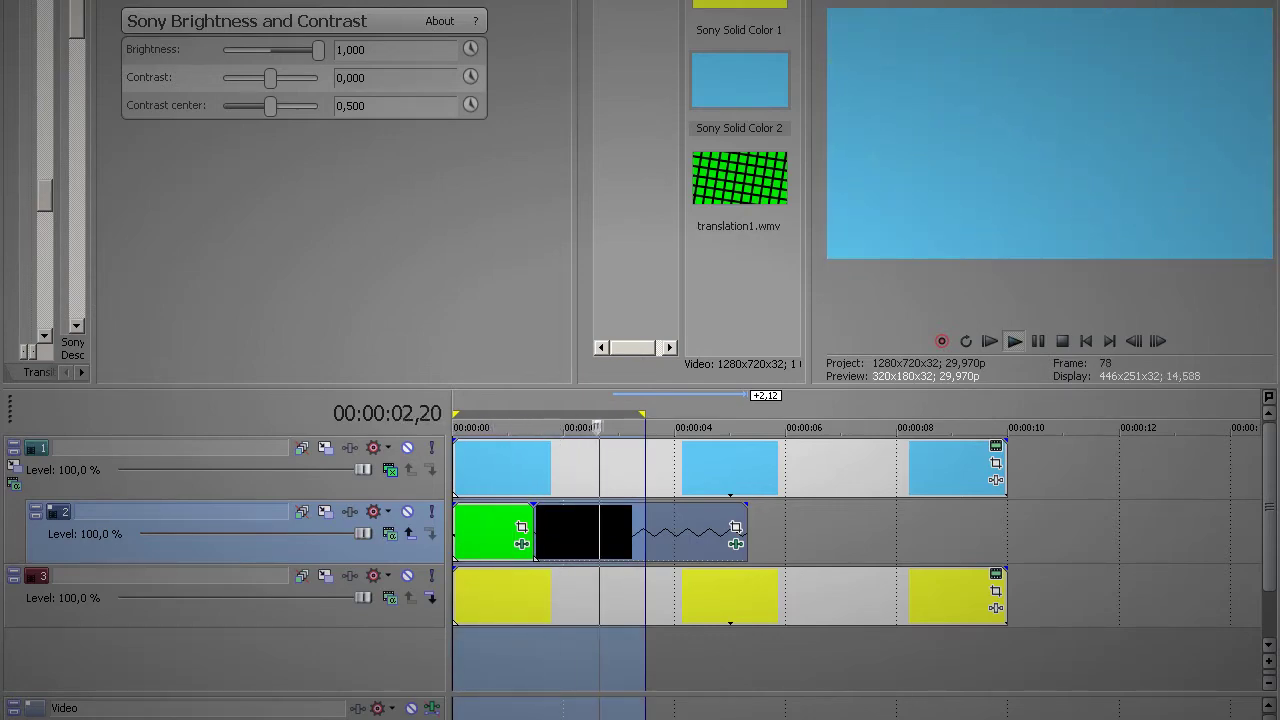
key("Return")
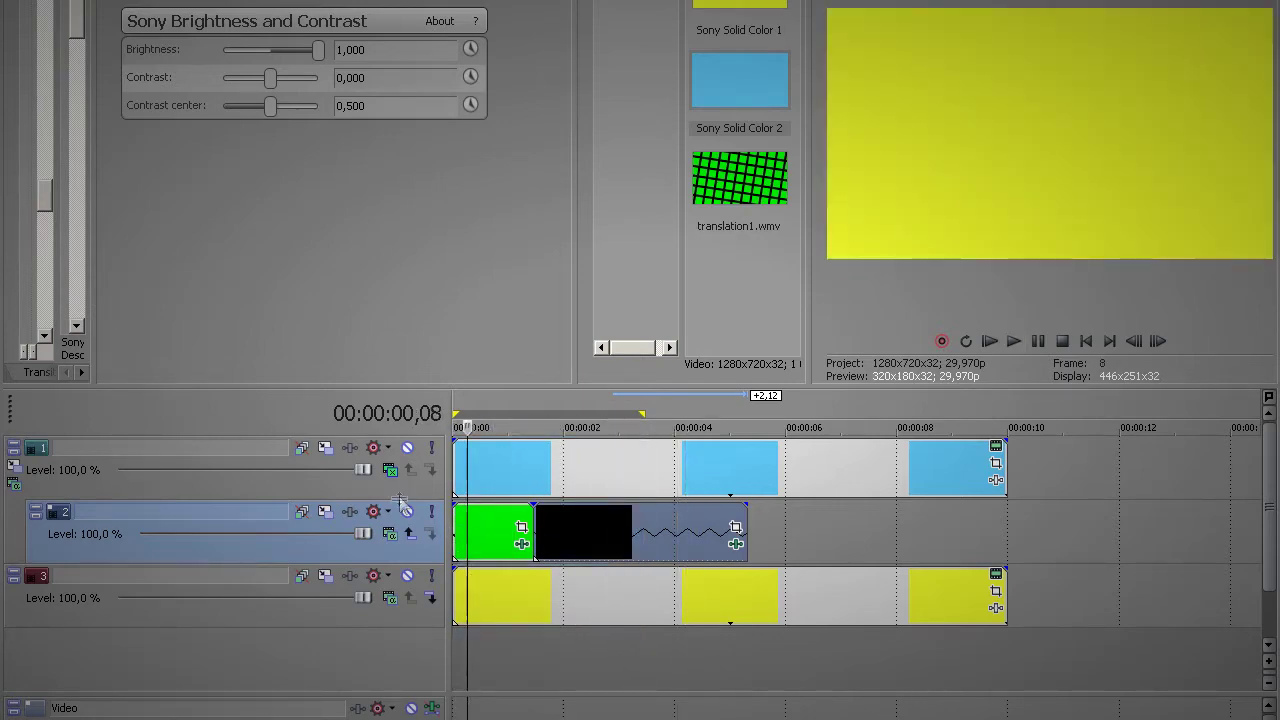
- Insert a new video track above the light blue track and display the media generators
right_click(402, 492)
left_click(430, 531)
left_click_drag(92, 330, 522, 345)
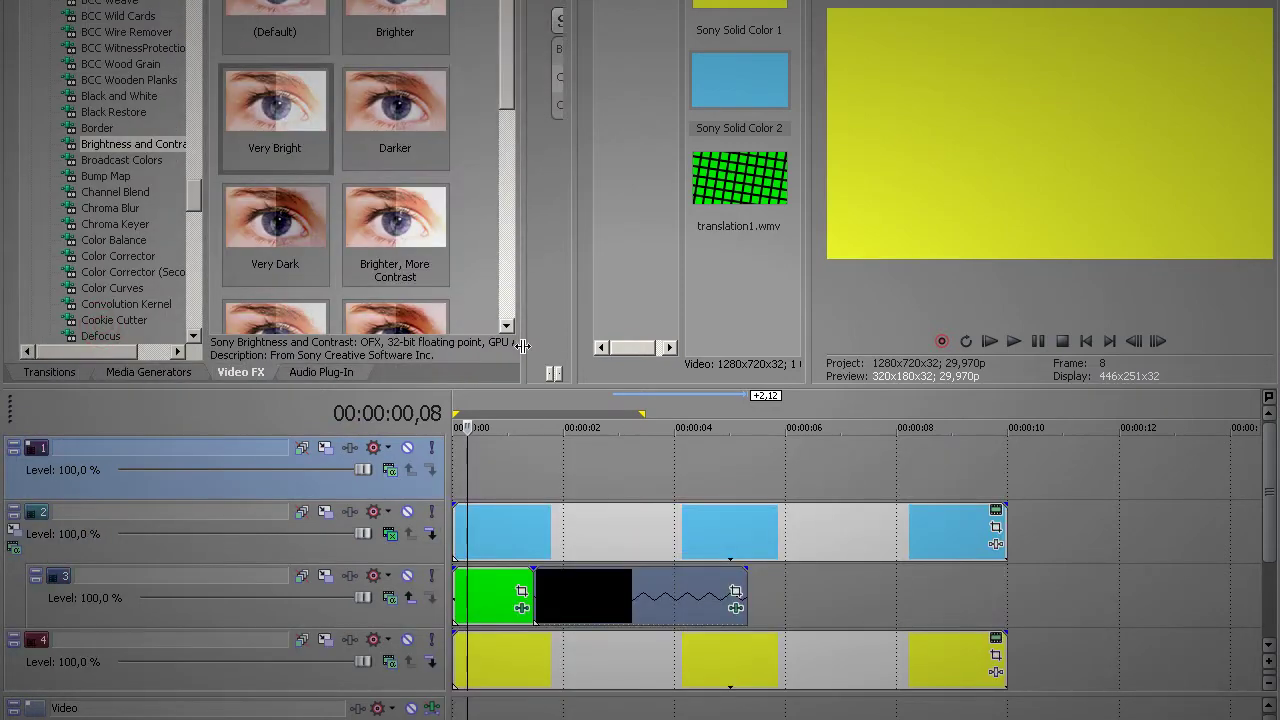
left_click(177, 372)
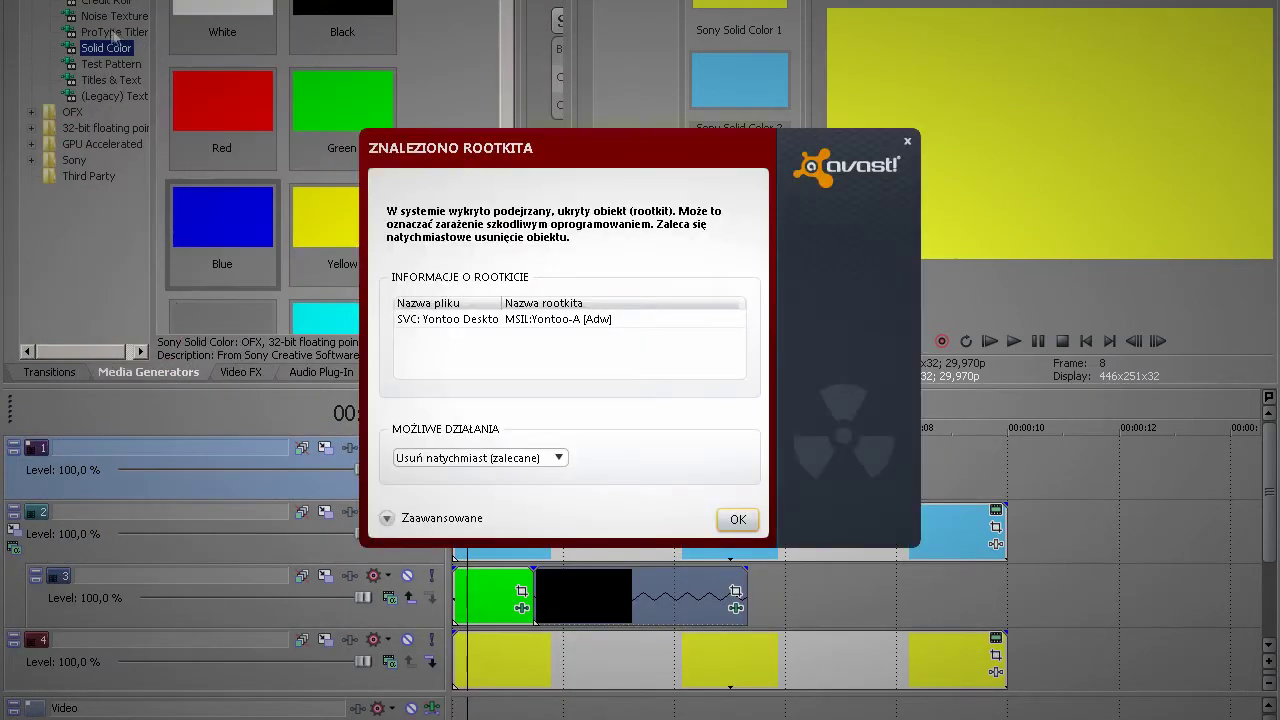
- Dismiss the avast! rootkit alert and decline the boot-time scan
left_click(907, 142)
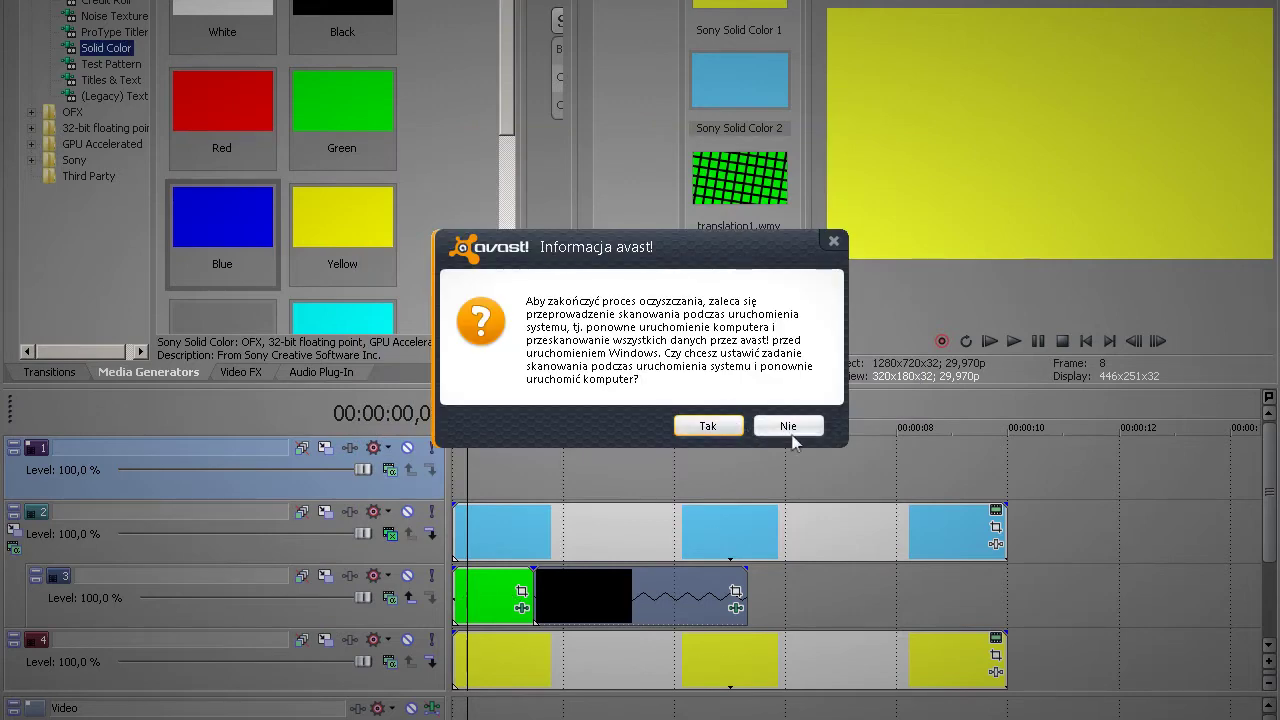
left_click(790, 427)
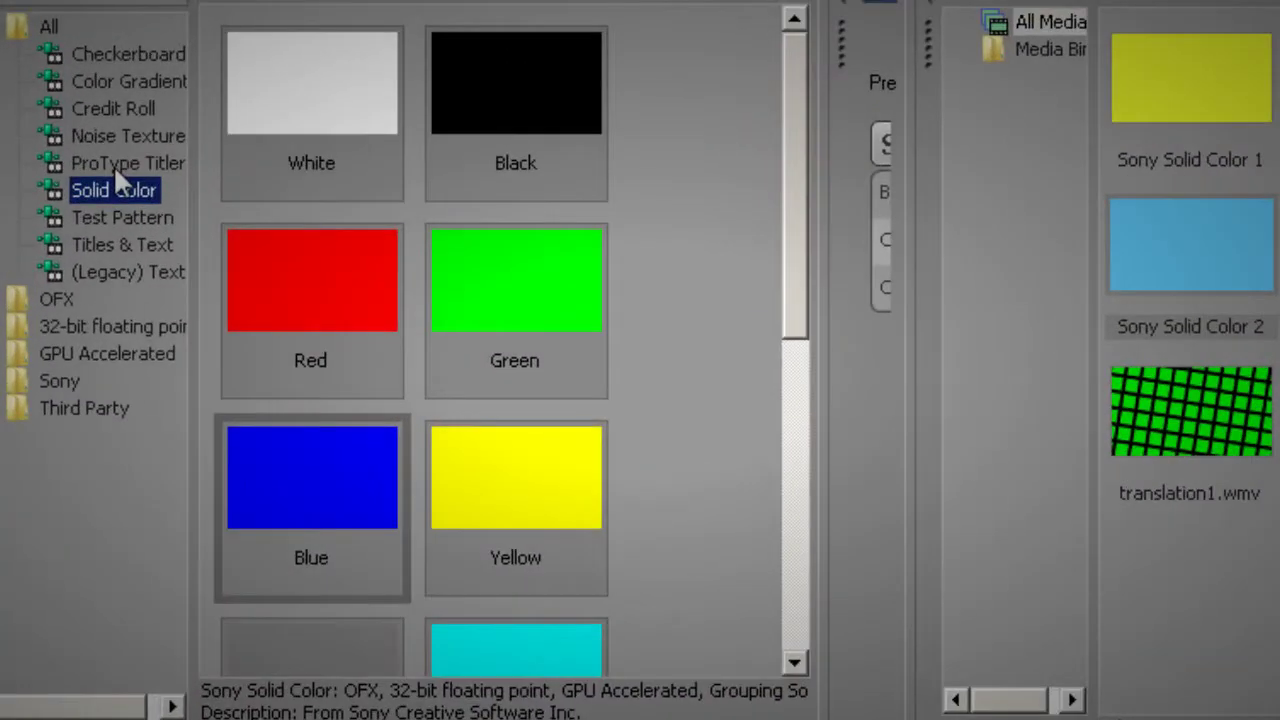
- Add an empty ProType Titler event to the top track and create a text block reading "TEXT"
left_click(116, 164)
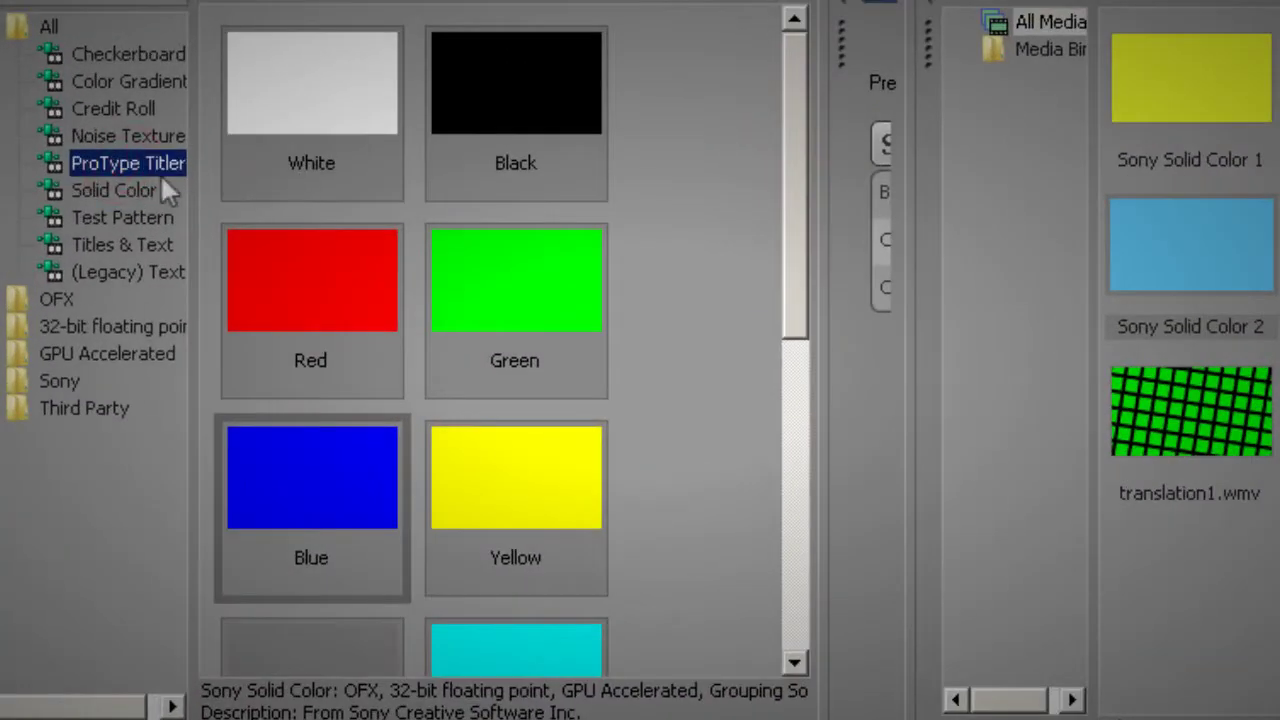
left_click_drag(312, 106, 519, 547)
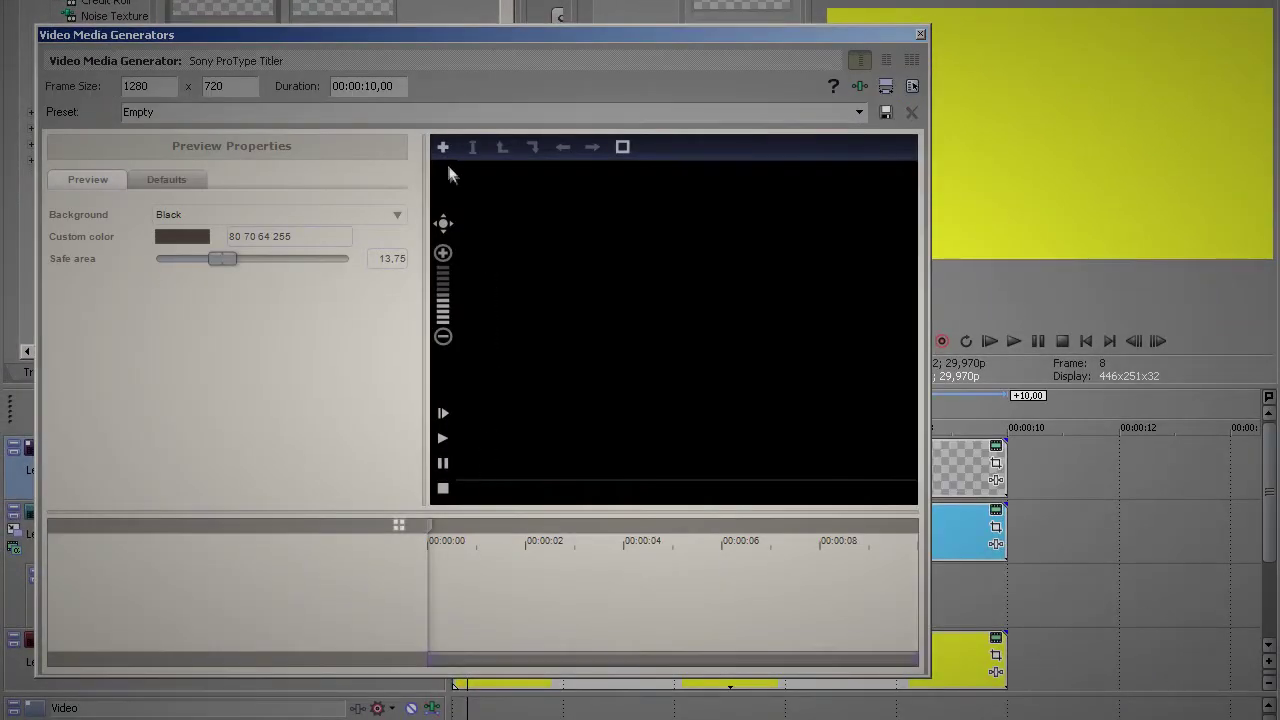
left_click(443, 147)
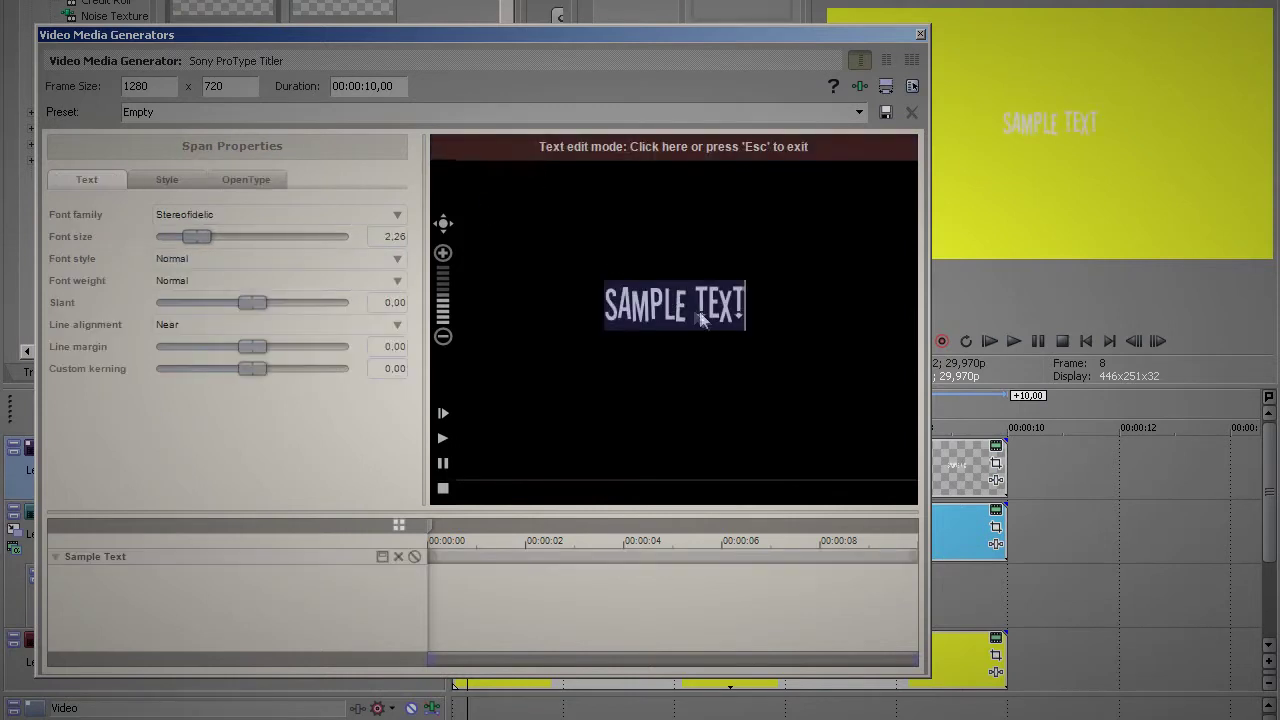
left_click_drag(734, 318, 591, 314)
key("BackSpace")
type("TEXT")
- Set the title's font to Comix Loud and its font size to 7,04
key("ctrl+a")
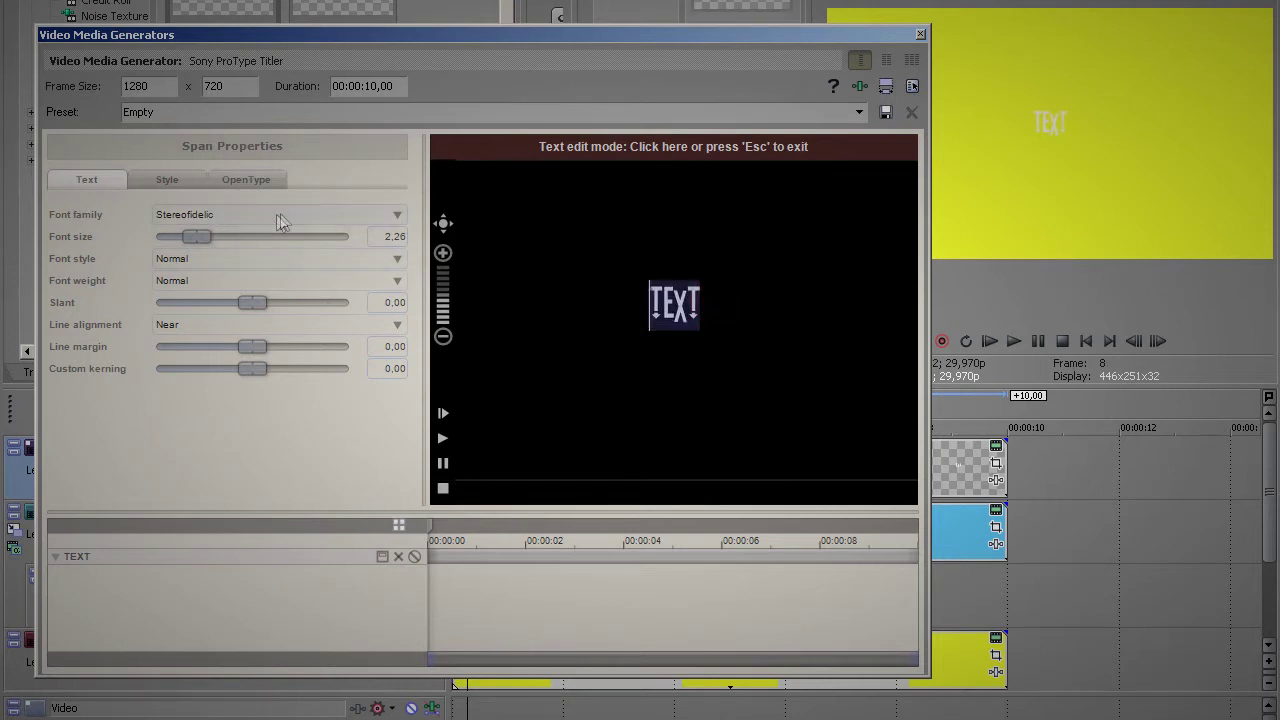
left_click(300, 214)
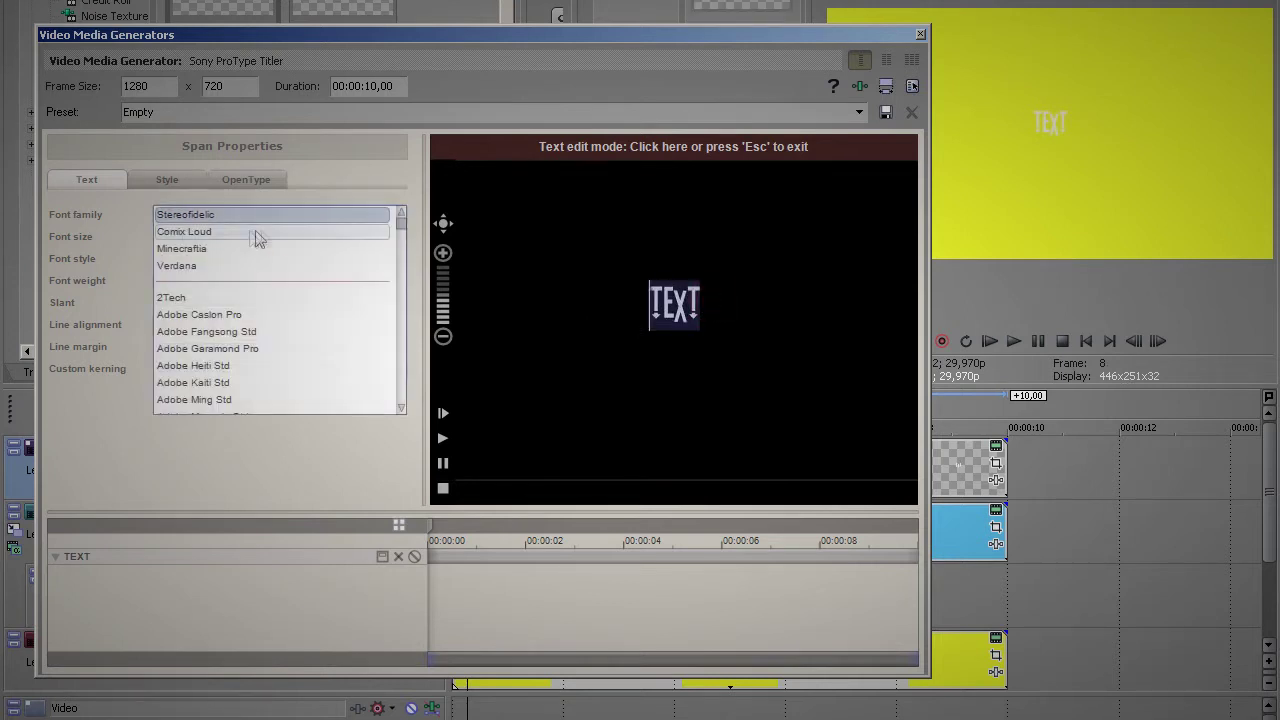
left_click(194, 232)
left_click_drag(224, 233, 264, 236)
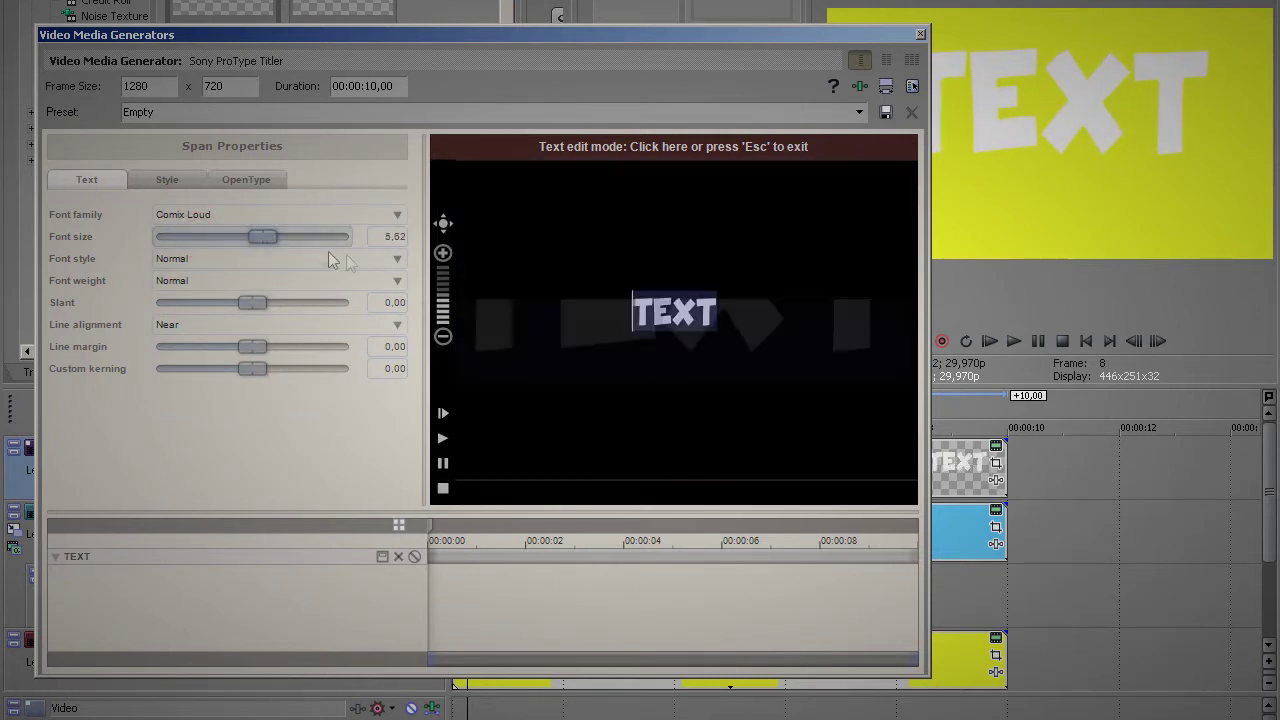
left_click(304, 238)
left_click_drag(291, 236, 283, 236)
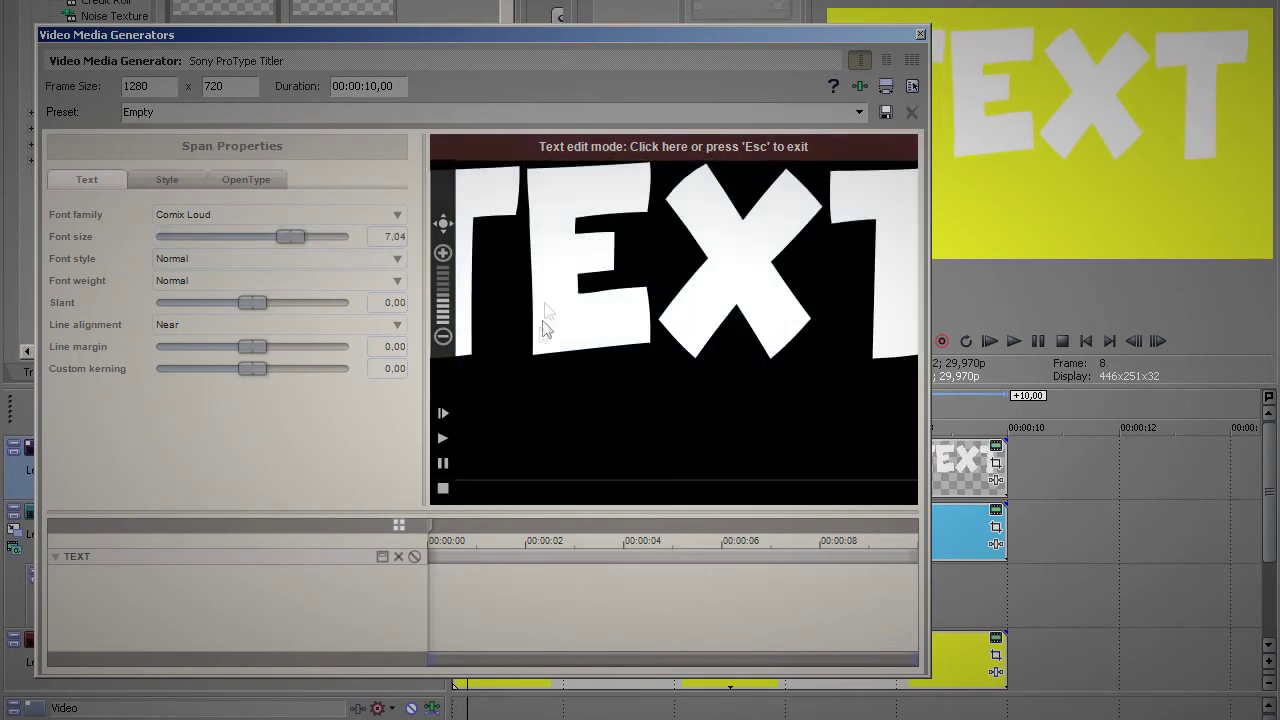
- Select the title's letters and set their stroke width to 10,00
left_click_drag(443, 224, 587, 286)
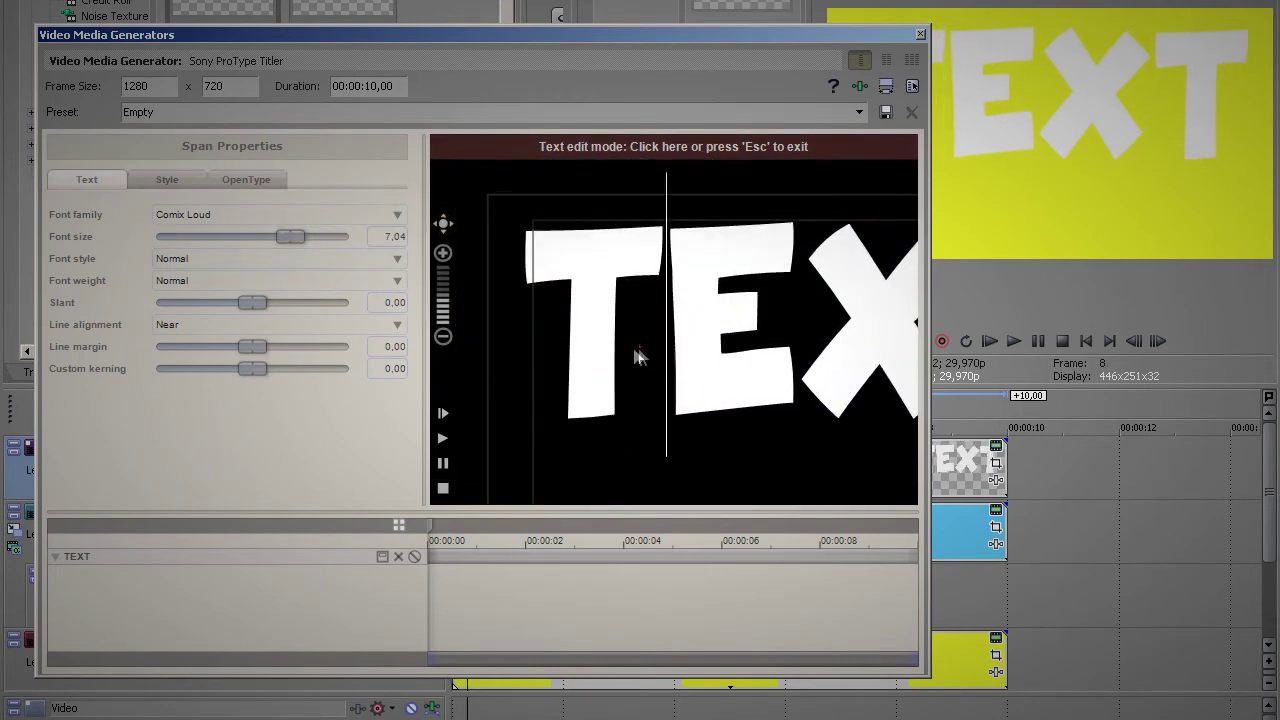
left_click_drag(630, 338, 486, 320)
left_click(167, 180)
left_click(676, 358)
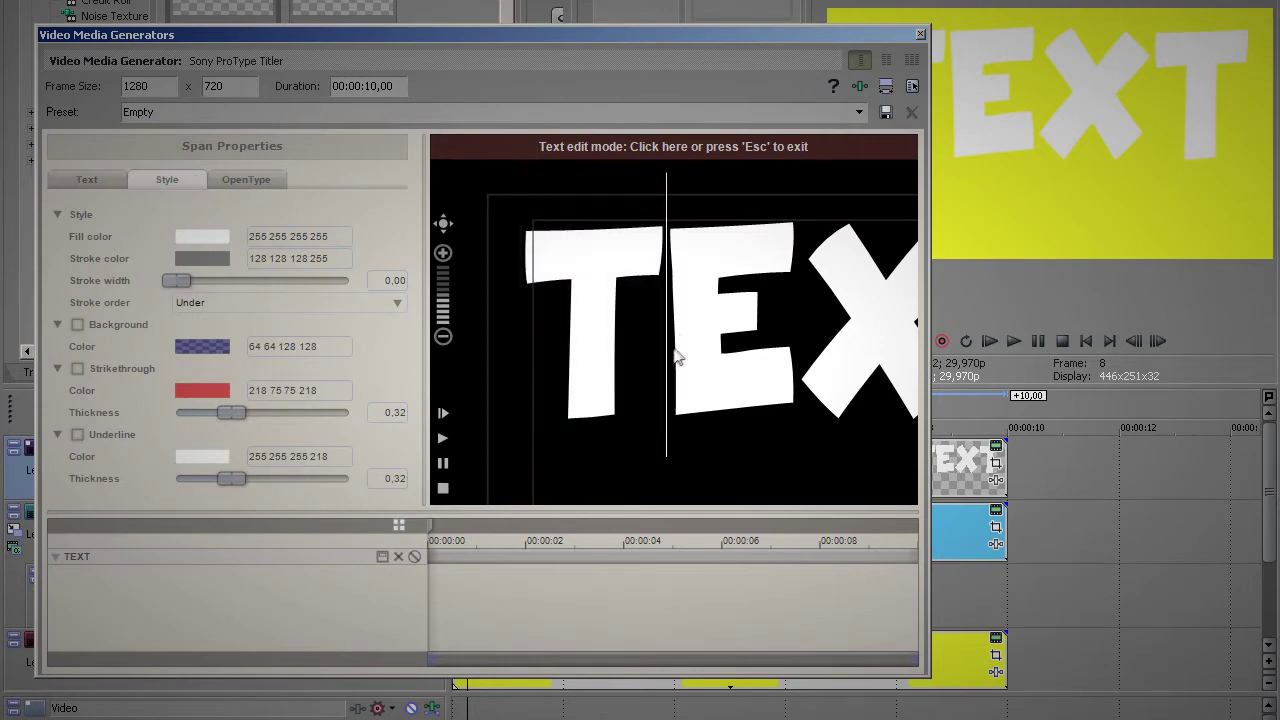
left_click_drag(576, 355, 843, 346)
left_click_drag(178, 280, 352, 280)
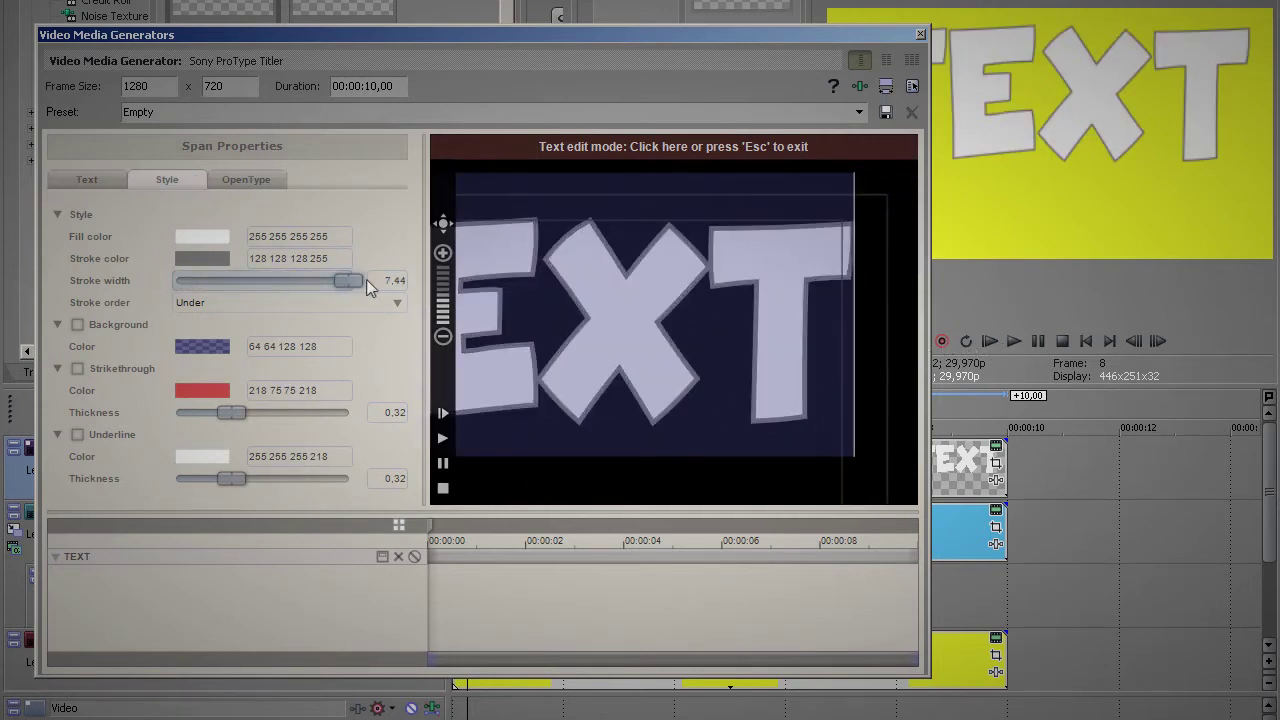
left_click(583, 450)
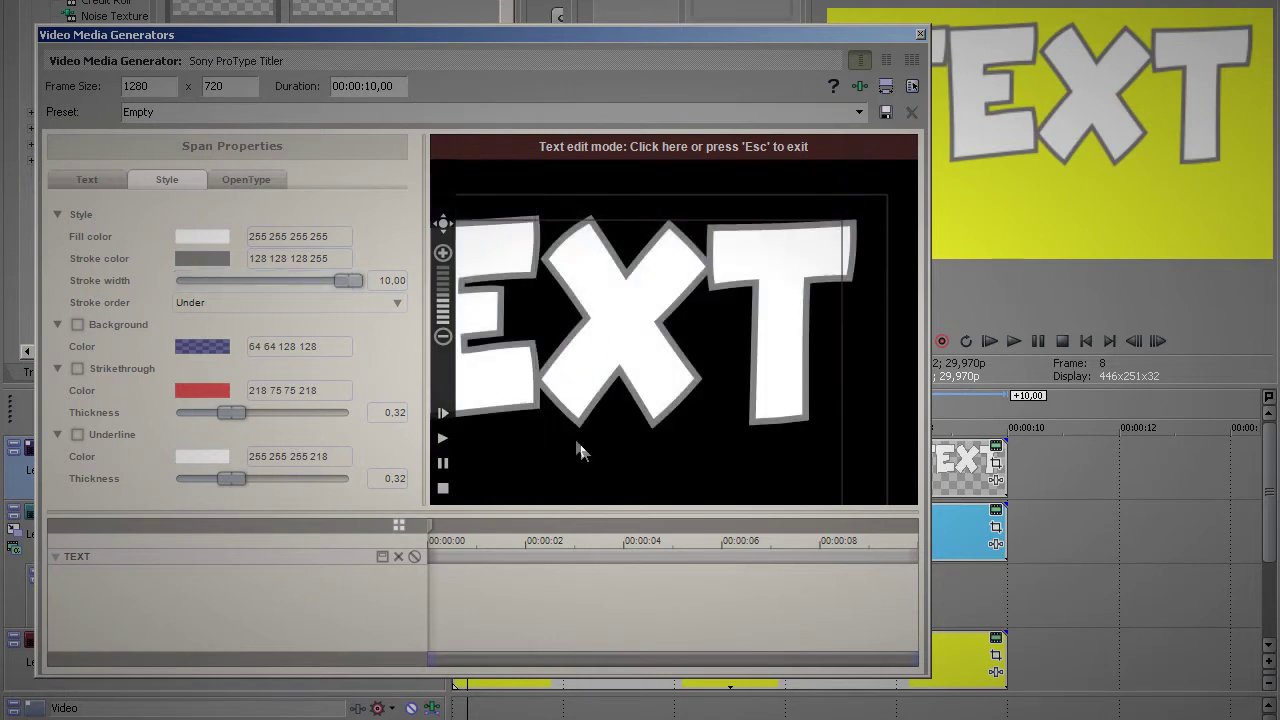
- Fill the title's first letter T with pink, using red 213,37 and blue 149,18 and a moderate green value
left_click_drag(443, 222, 627, 240)
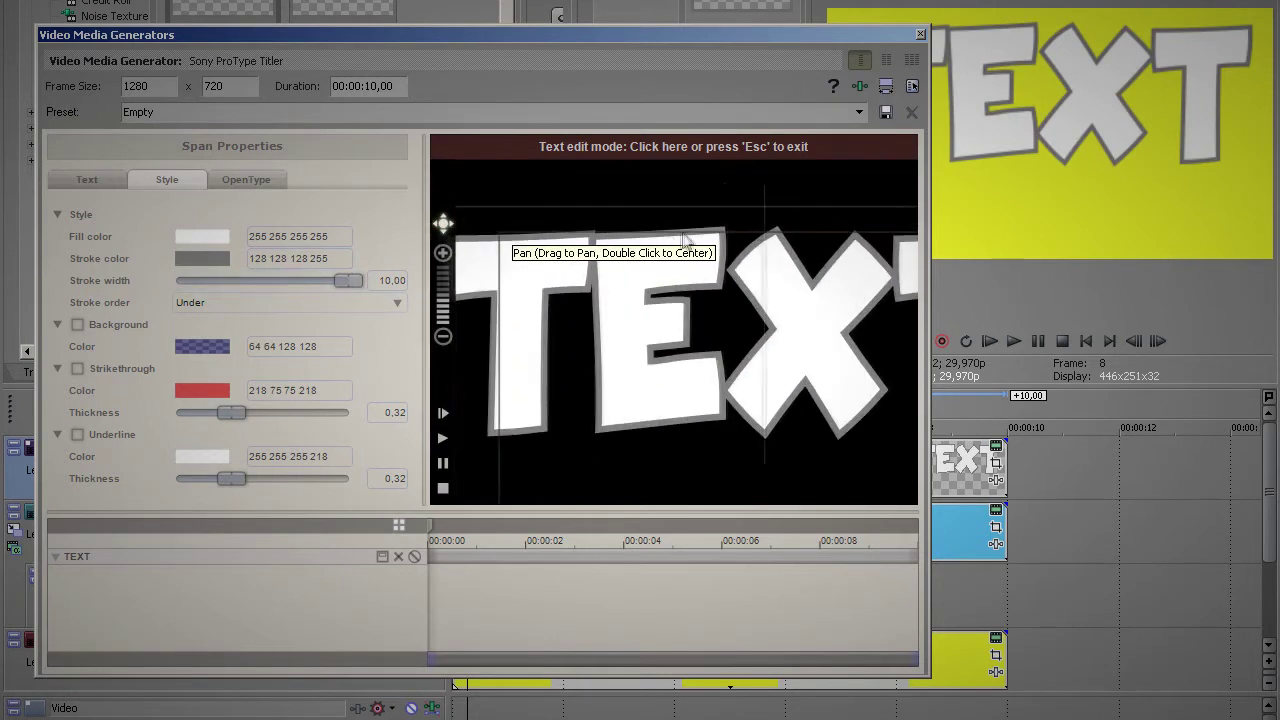
left_click_drag(652, 340, 547, 348)
left_click(202, 237)
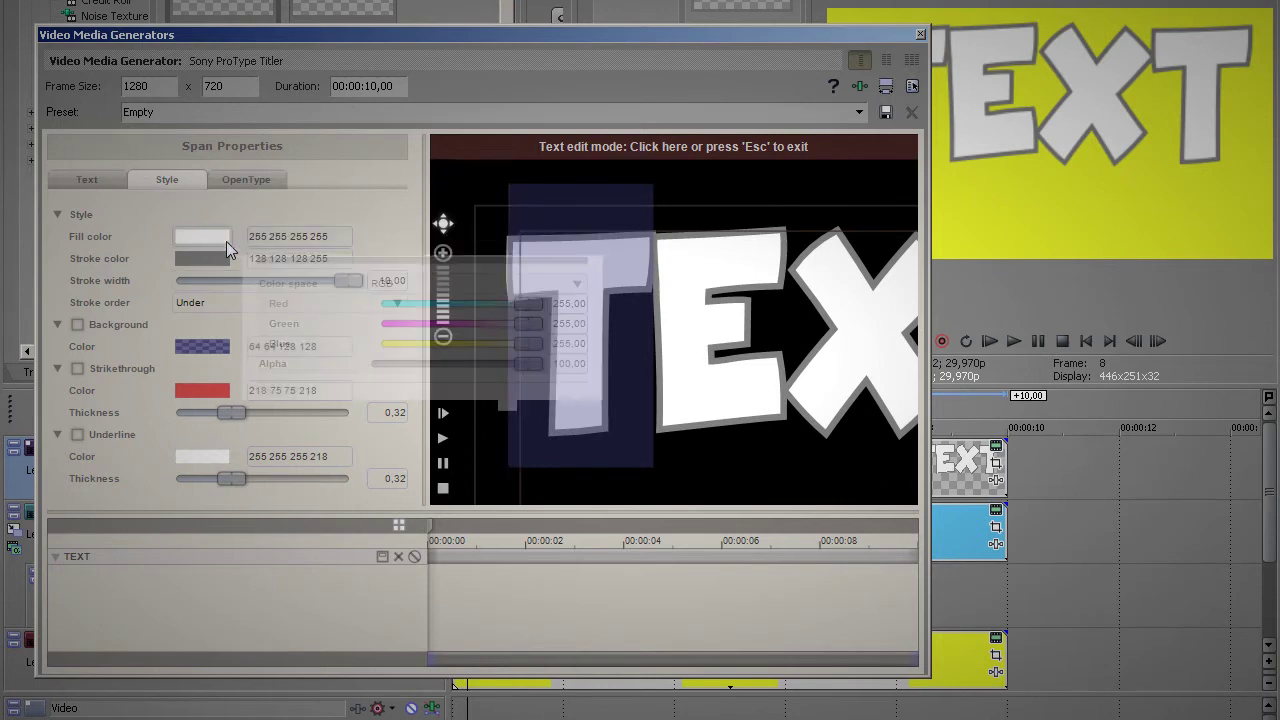
left_click(446, 304)
left_click(432, 343)
left_click(505, 304)
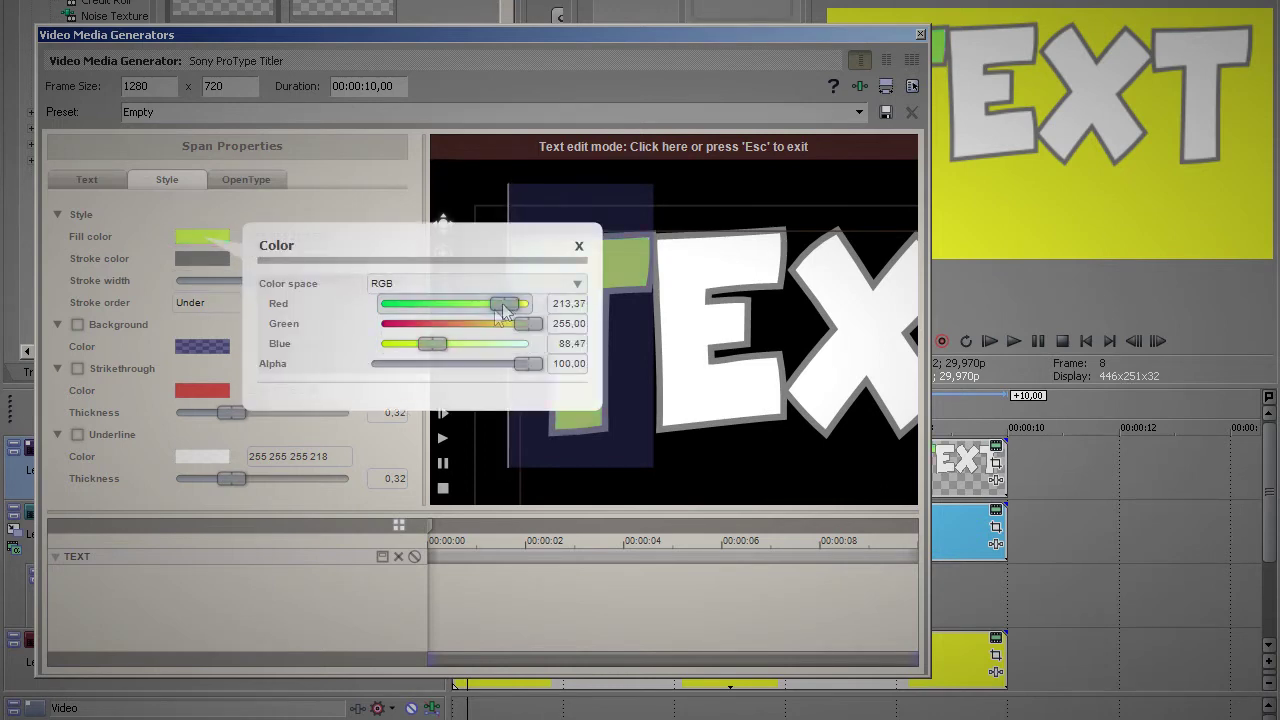
left_click(425, 324)
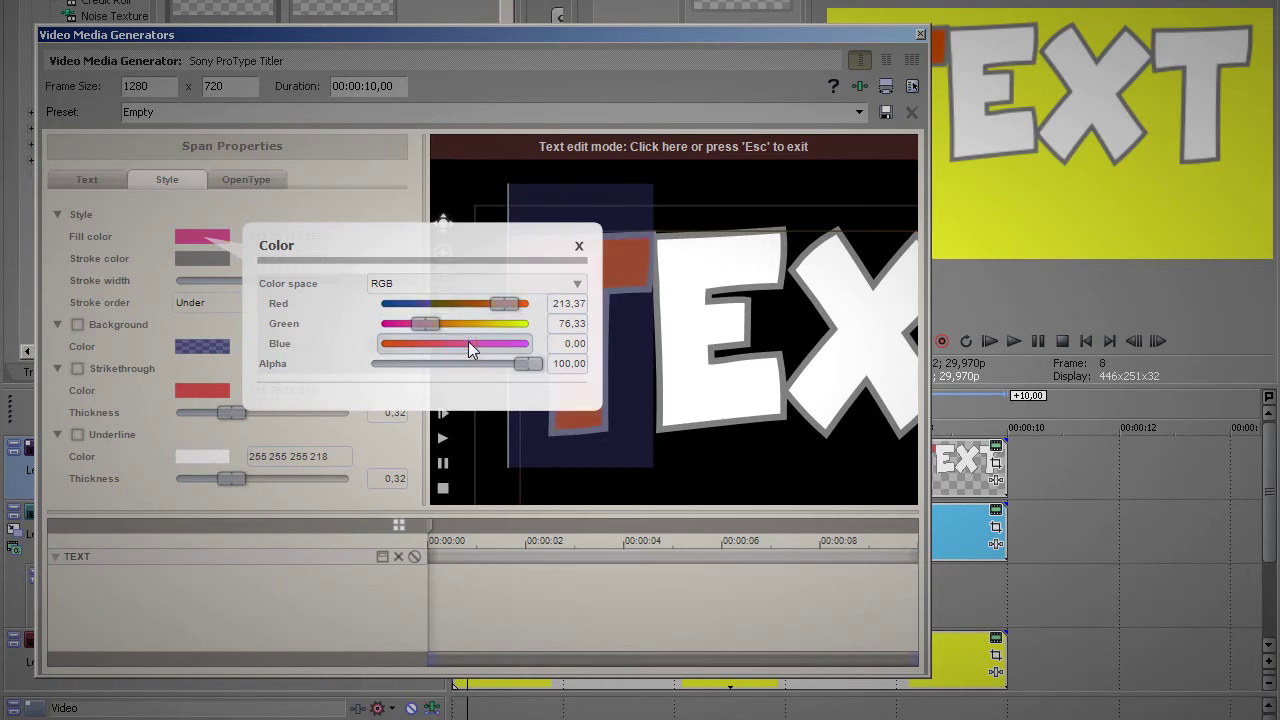
left_click(467, 343)
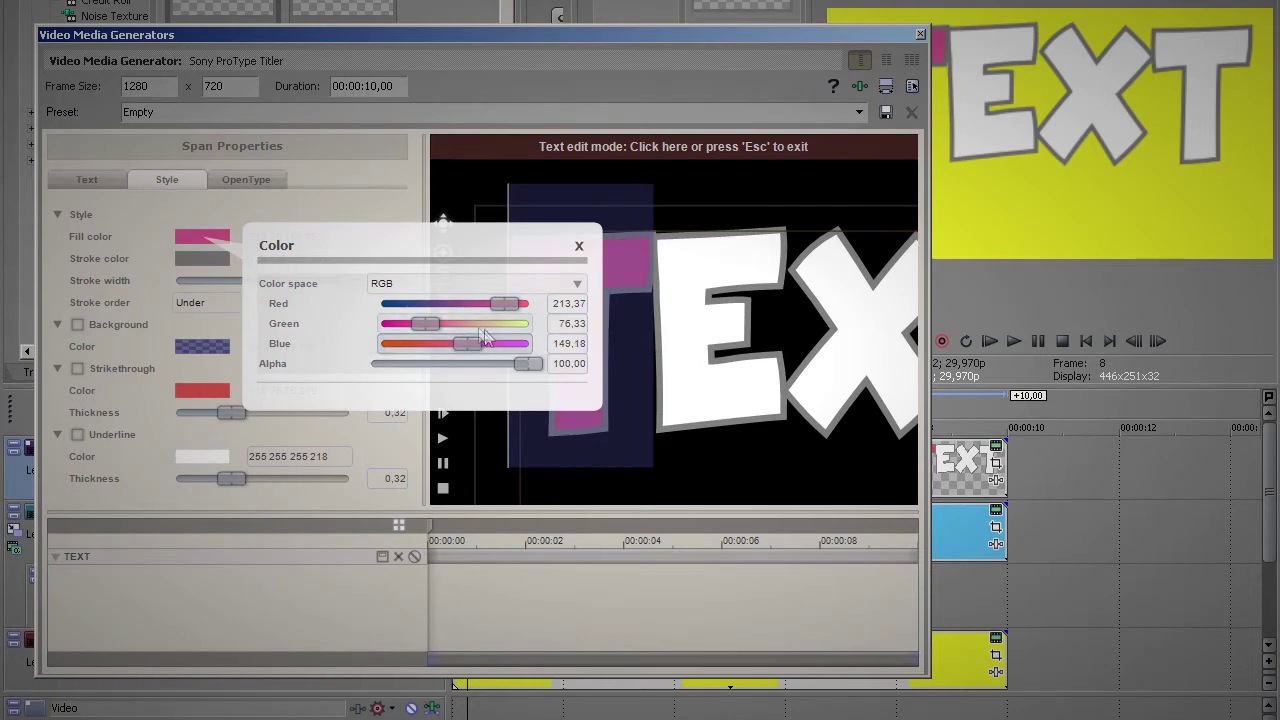
left_click(453, 324)
- Fill the letter E with lime green, using green 225,51 and blue 0,00
left_click(661, 348)
left_click_drag(669, 377, 752, 374)
left_click(194, 241)
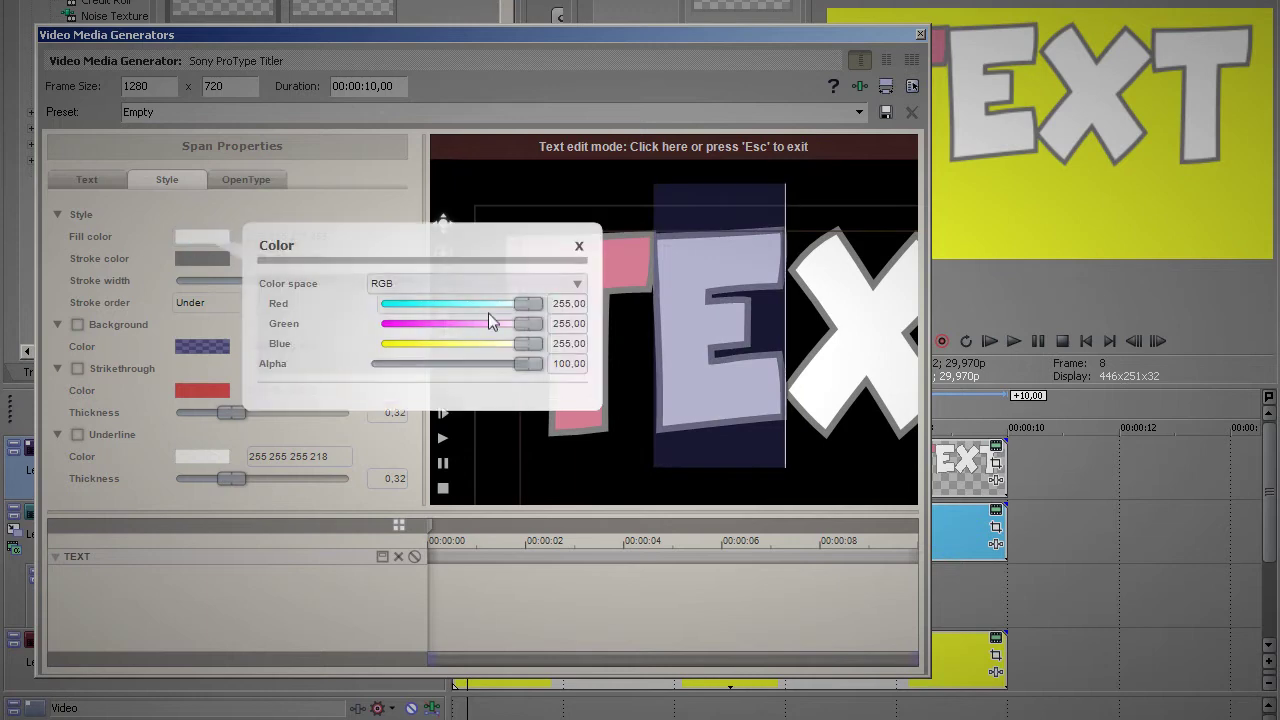
left_click(443, 304)
left_click(432, 343)
left_click_drag(432, 343, 379, 343)
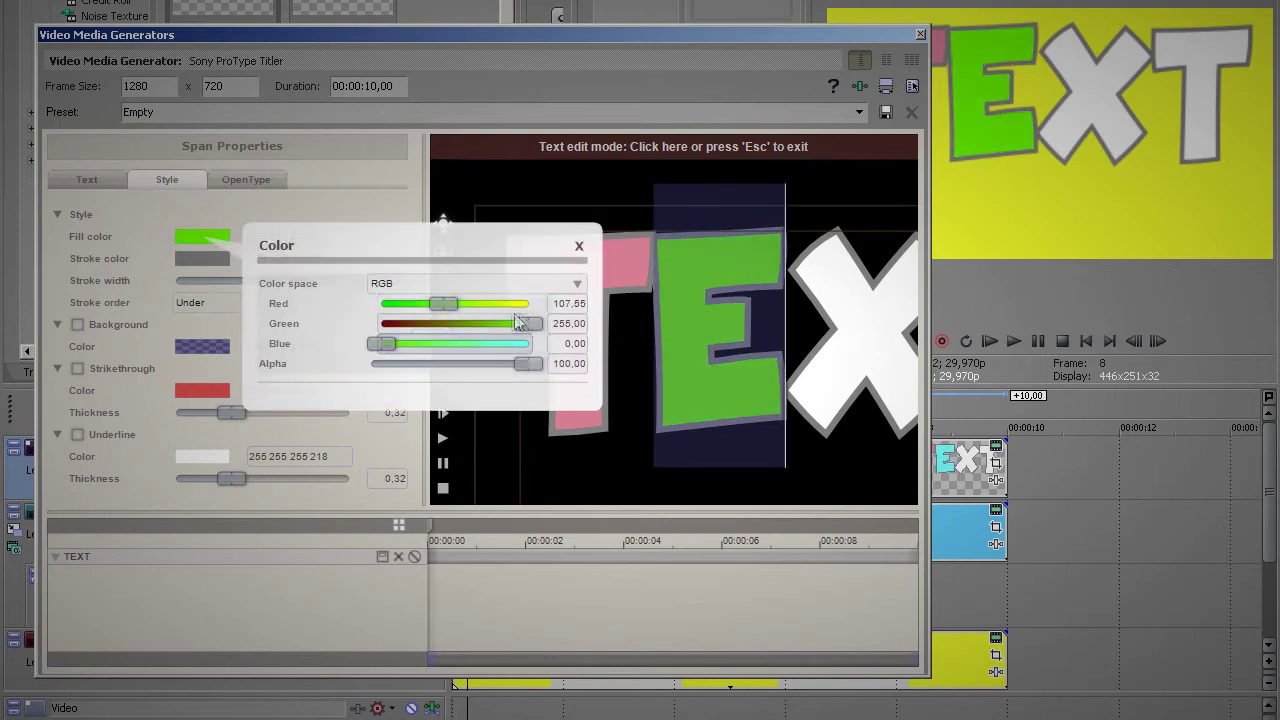
left_click_drag(494, 324, 379, 324)
left_click(511, 325)
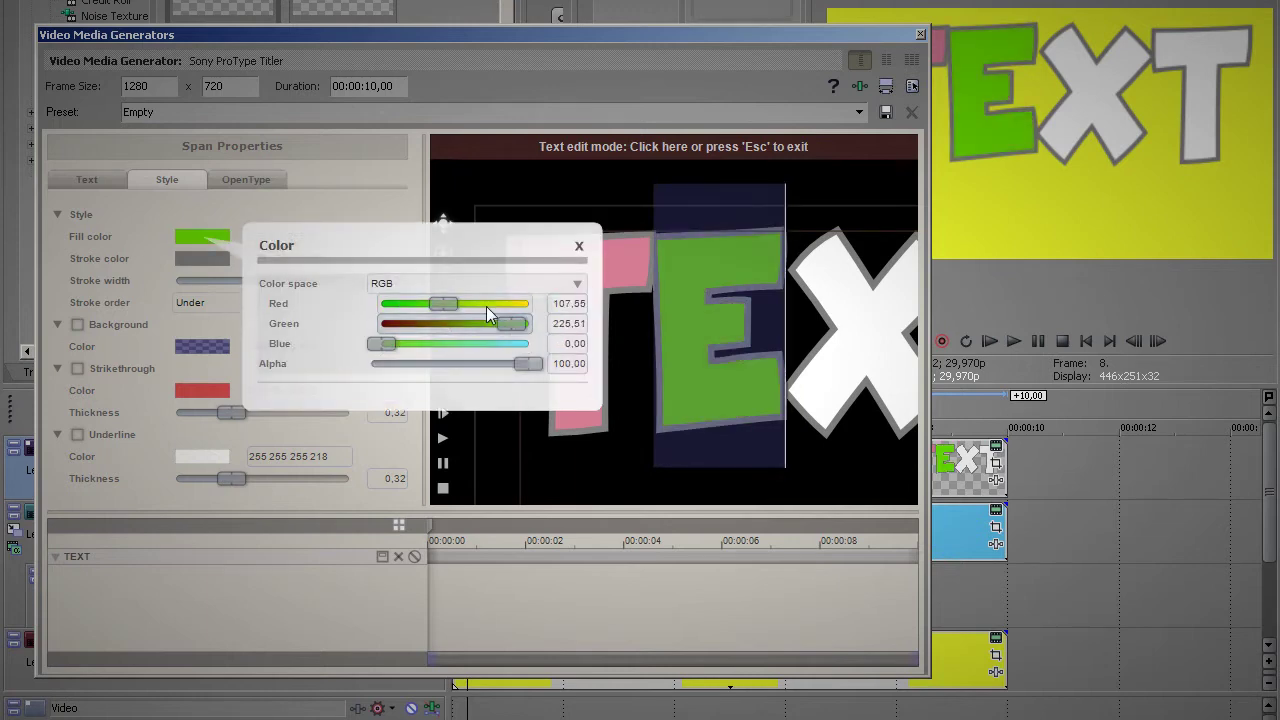
mouse_move(486, 304)
left_mouse_down()
mouse_move(381, 304)
mouse_move(503, 302)
mouse_move(480, 303)
left_mouse_up()
- Fill the letter X with light blue, using red 98,88, green 202,96 and blue 255,00
left_click_drag(810, 375, 900, 380)
left_click(213, 237)
left_click_drag(528, 303, 500, 323)
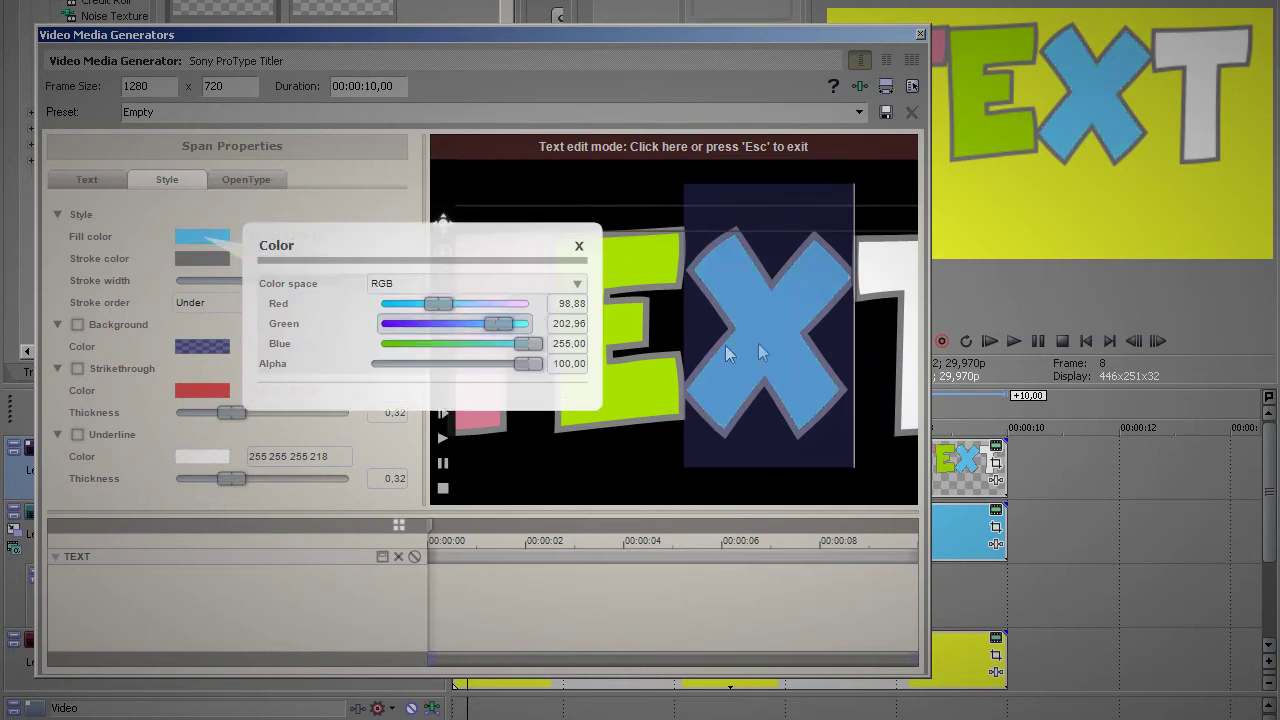
- Fill the title's last letter T with purple, using red 95,41, green 72,86 and blue 123,16
left_click(886, 371)
left_click_drag(882, 361, 942, 347)
left_click(868, 346)
left_click_drag(746, 354, 846, 362)
left_click(205, 240)
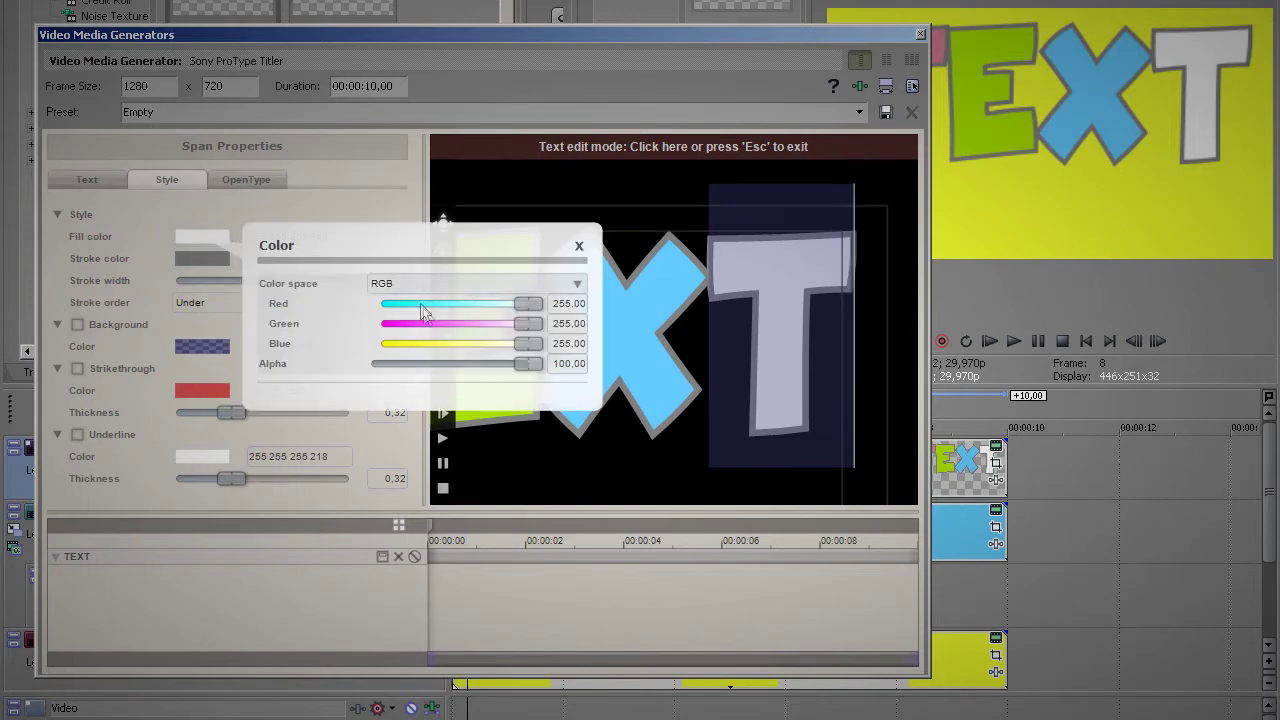
left_click(452, 344)
left_click(459, 325)
left_click_drag(460, 331, 425, 326)
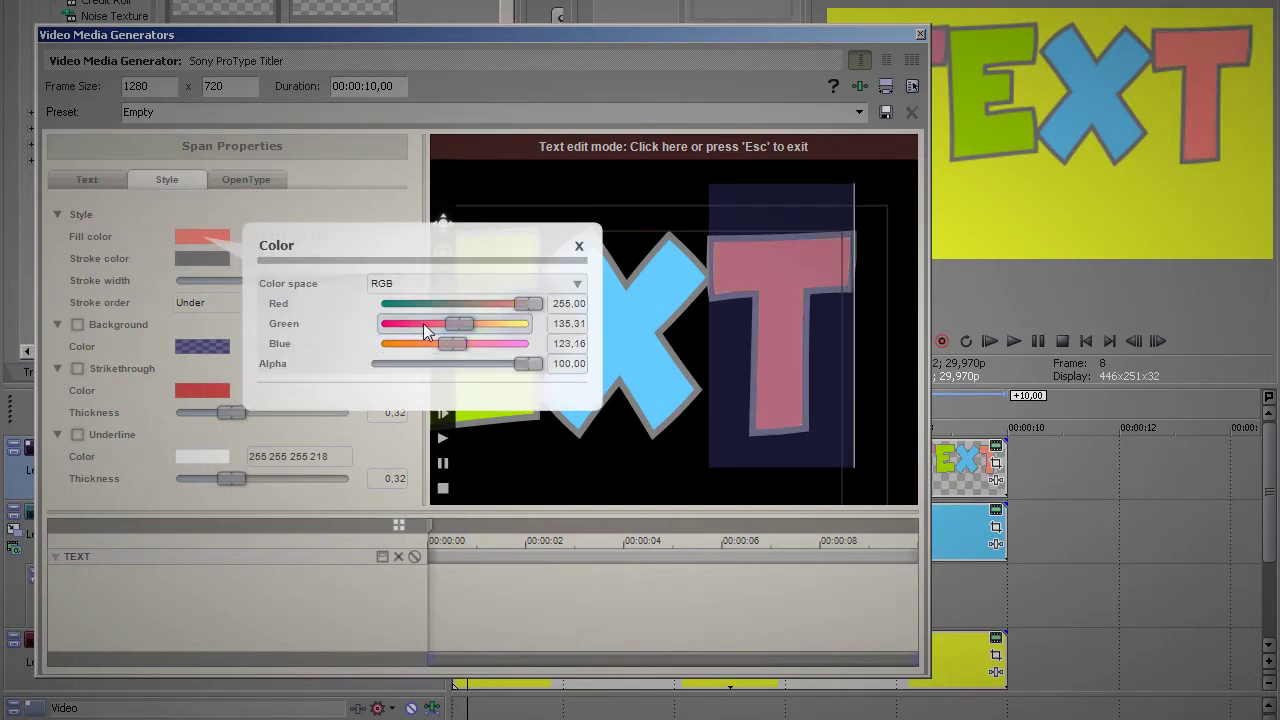
left_click(480, 305)
left_click(437, 306)
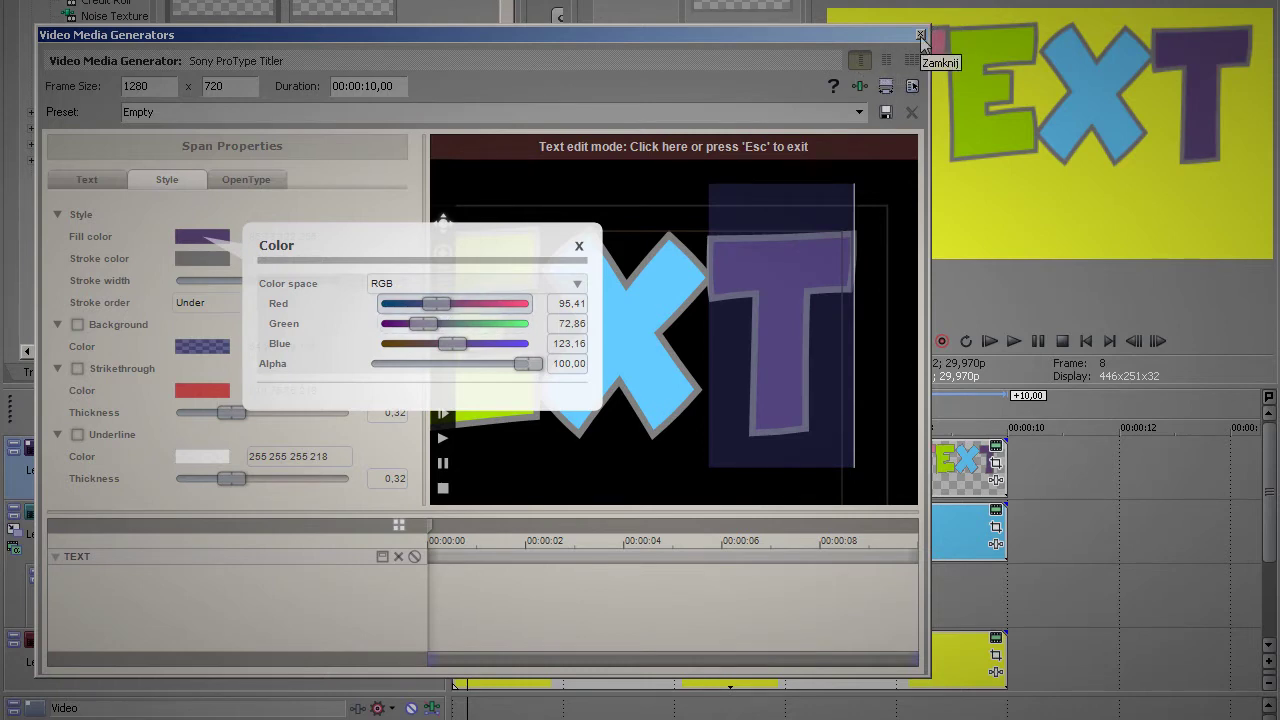
- Set the stroke colour of all the title's letters to near-white 246 245 250 and close the title generator
left_click(698, 346)
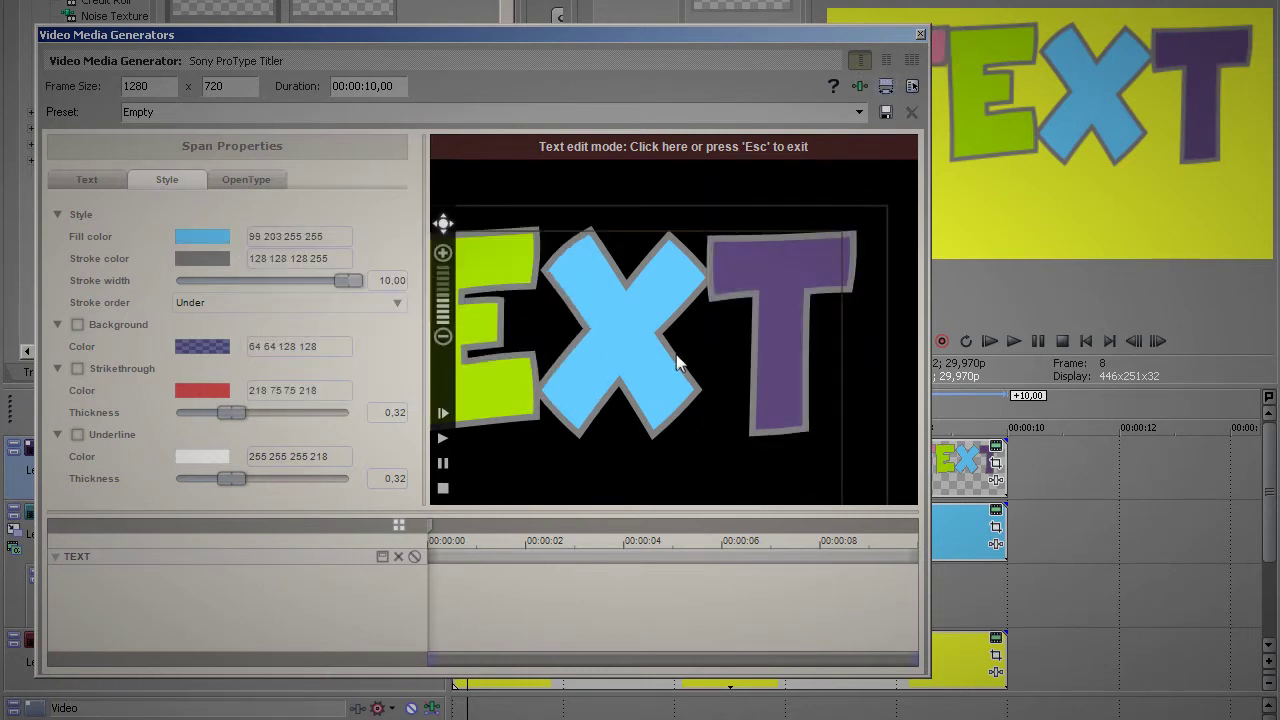
key("ctrl+a")
left_click(203, 259)
left_click_drag(404, 350, 391, 363)
left_click(522, 346)
left_click(523, 326)
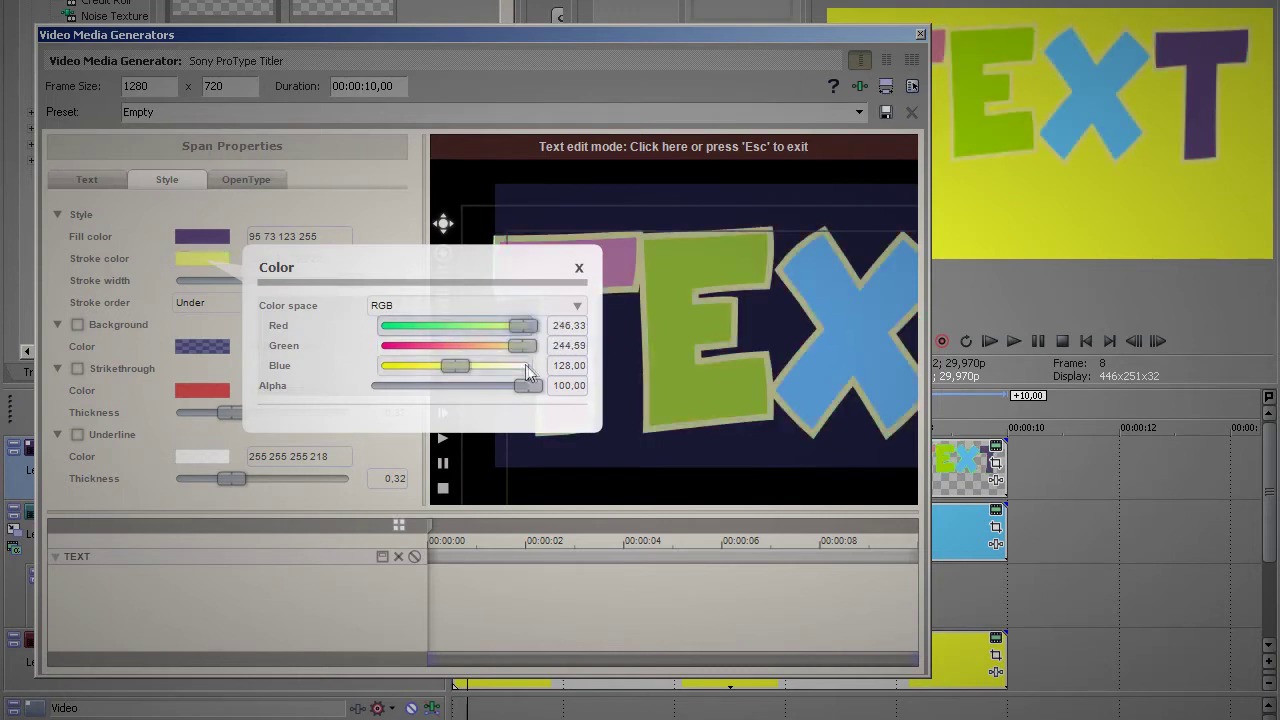
left_click(525, 366)
left_click(409, 222)
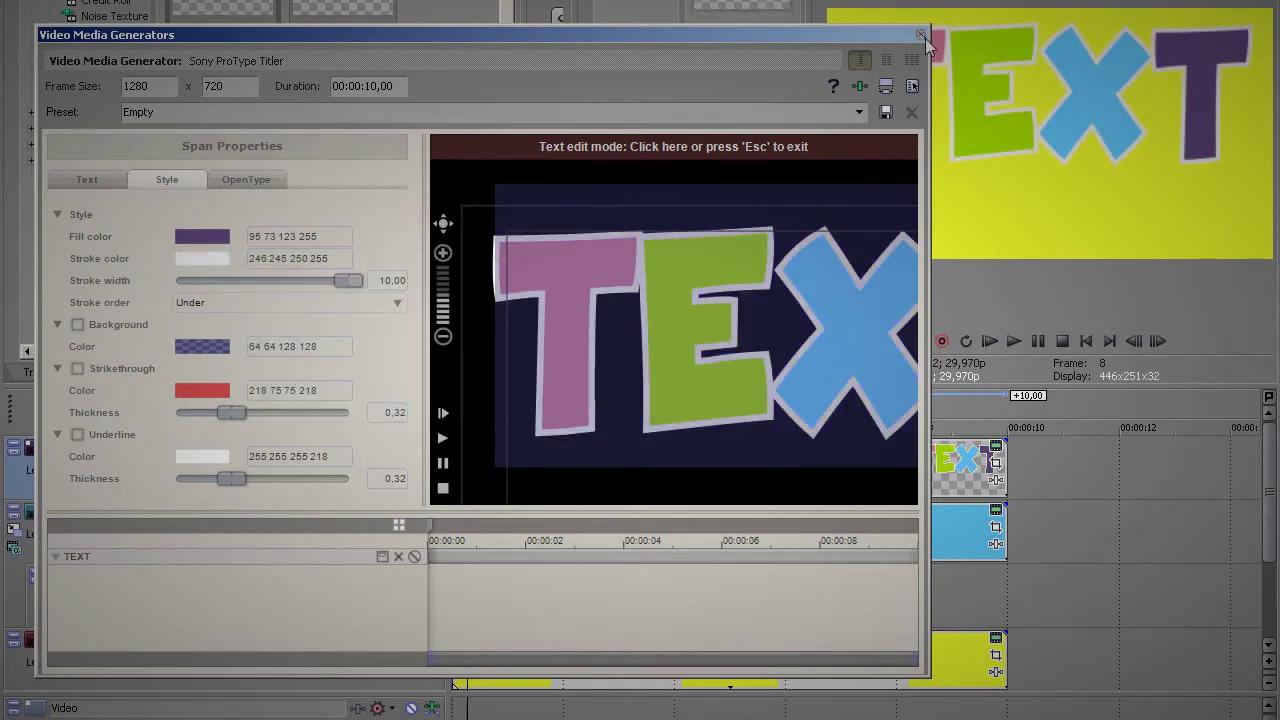
left_click(920, 35)
- Enlarge the title event's pan/crop workspace and shift the crop frame upward to centre the title vertically in the picture
left_click_drag(576, 257, 804, 265)
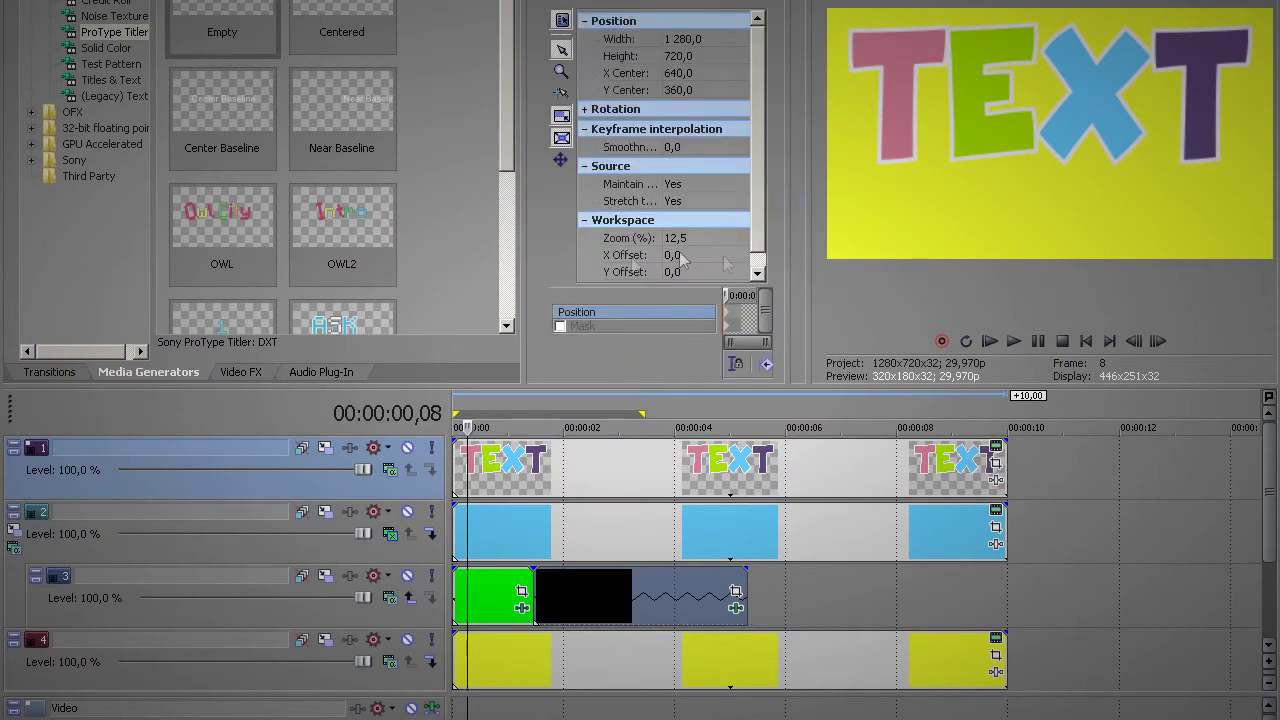
left_click_drag(526, 290, 42, 290)
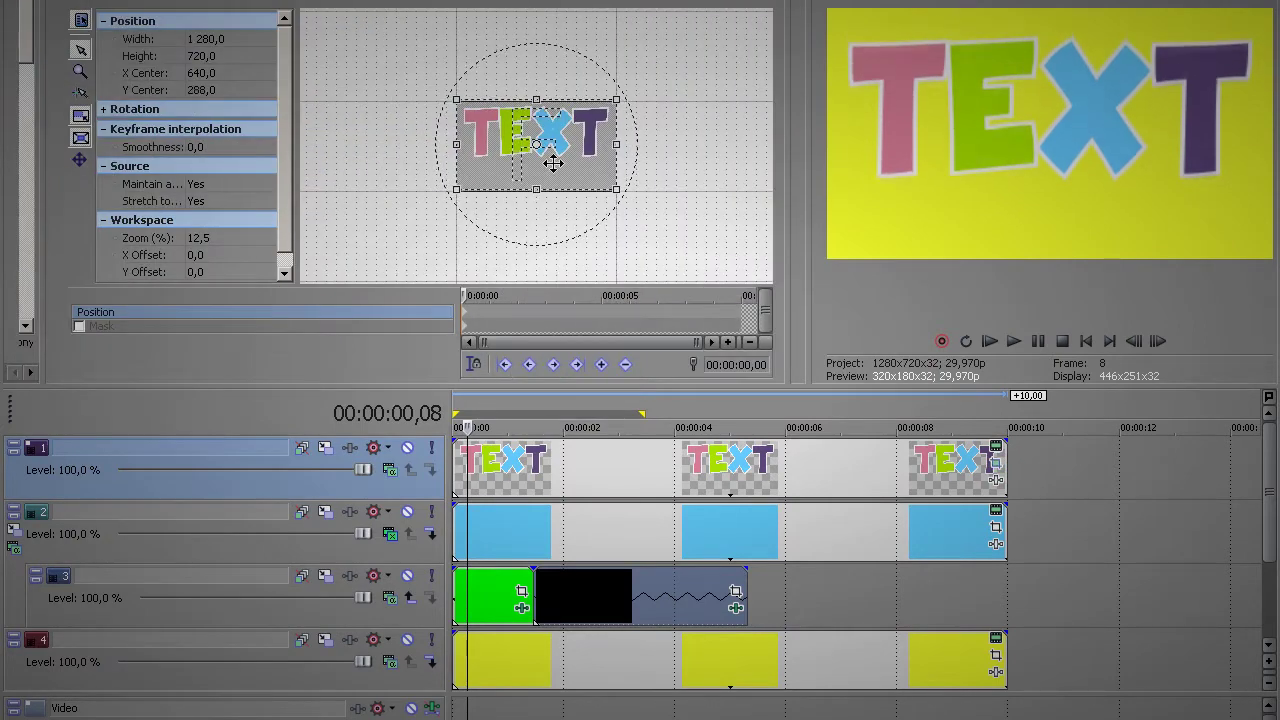
left_click_drag(553, 162, 553, 163)
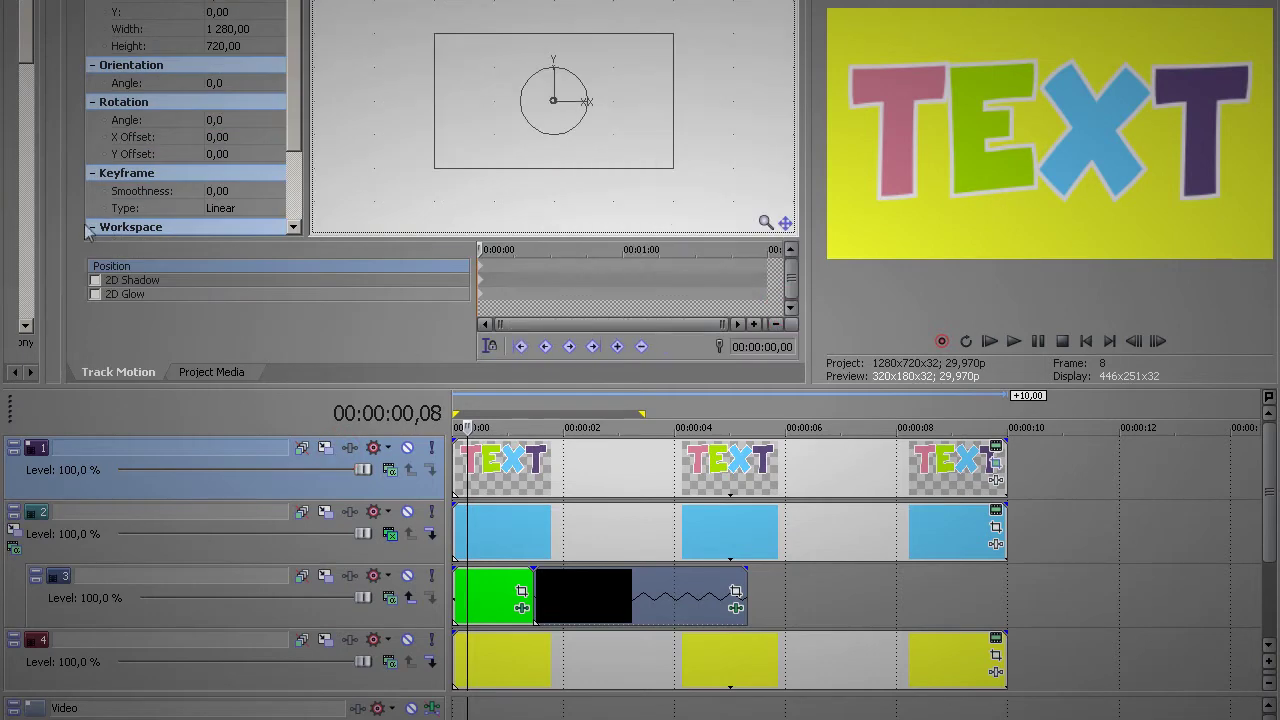
- Enable a 2D shadow in track 1's motion settings, with blur and intensity 0,00 and offset X 1,94, Y -1,94
left_click(91, 285)
left_click_drag(491, 247, 490, 245)
left_click_drag(277, 138, 277, 140)
left_click_drag(479, 261, 479, 262)
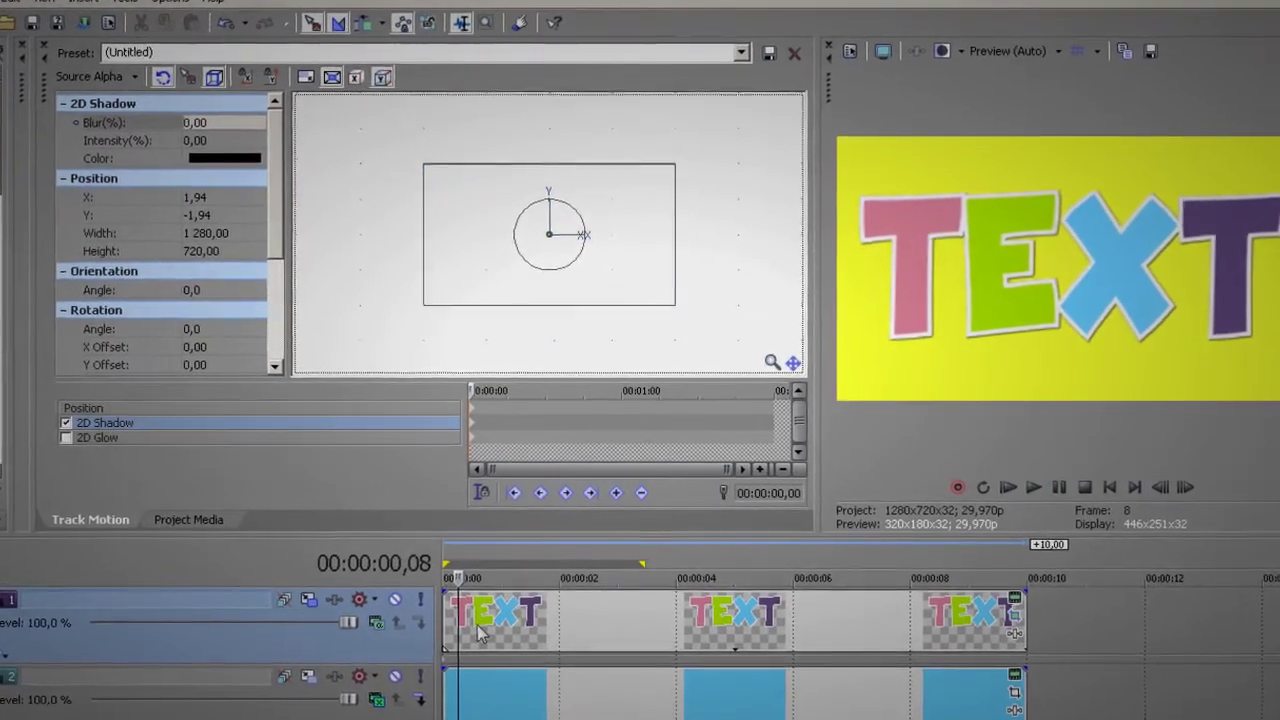
- Play the intro to 00:00:00,15 and add a position keyframe there in track 1's motion
left_click(478, 622)
left_click(297, 614)
key("shift+space")
key("space")
key("space")
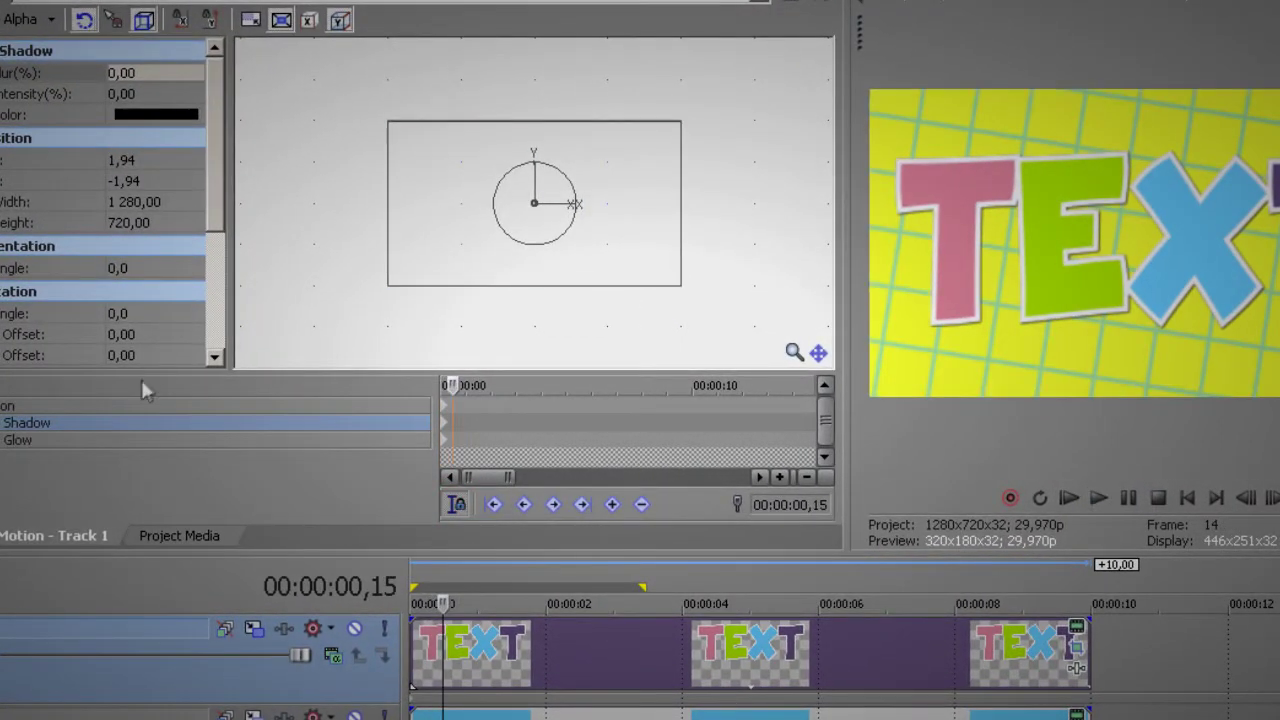
left_click(133, 400)
left_click(444, 206)
scroll(523, 480, "up", 2)
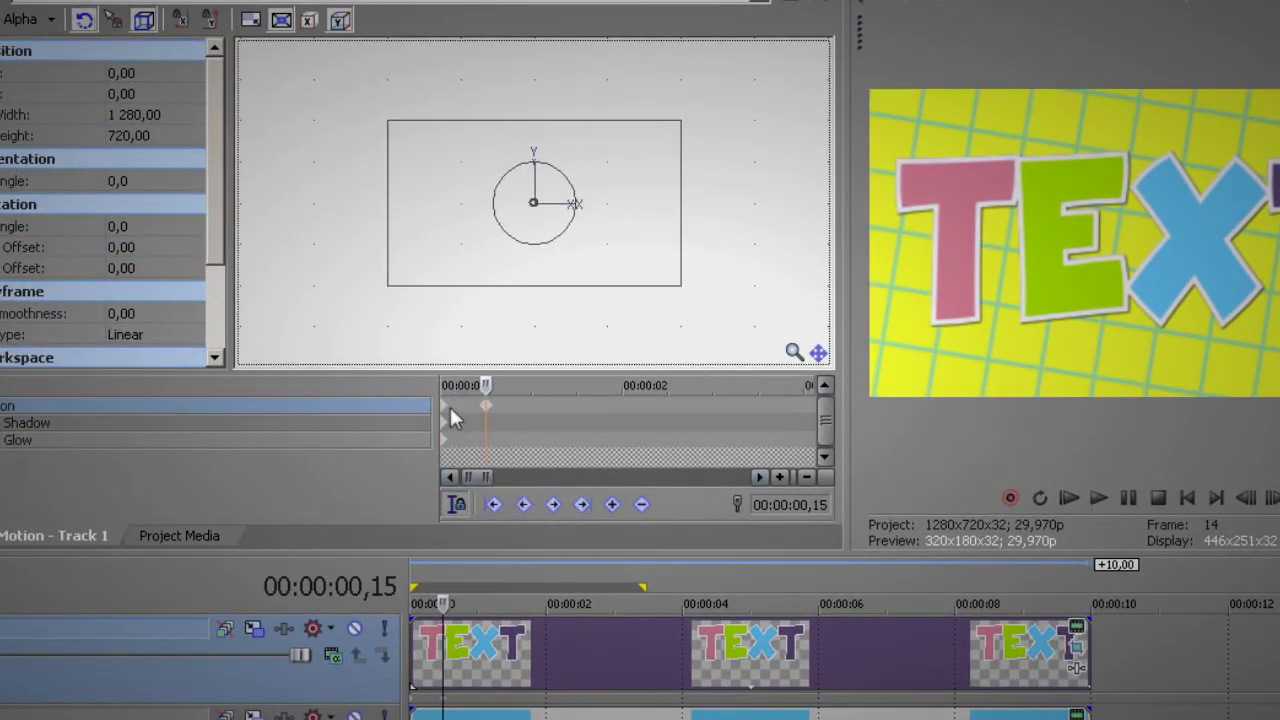
- Set track 1's width to 14 400,00 on the first position keyframe at 00:00:00,00
left_click(443, 405)
left_click(251, 19)
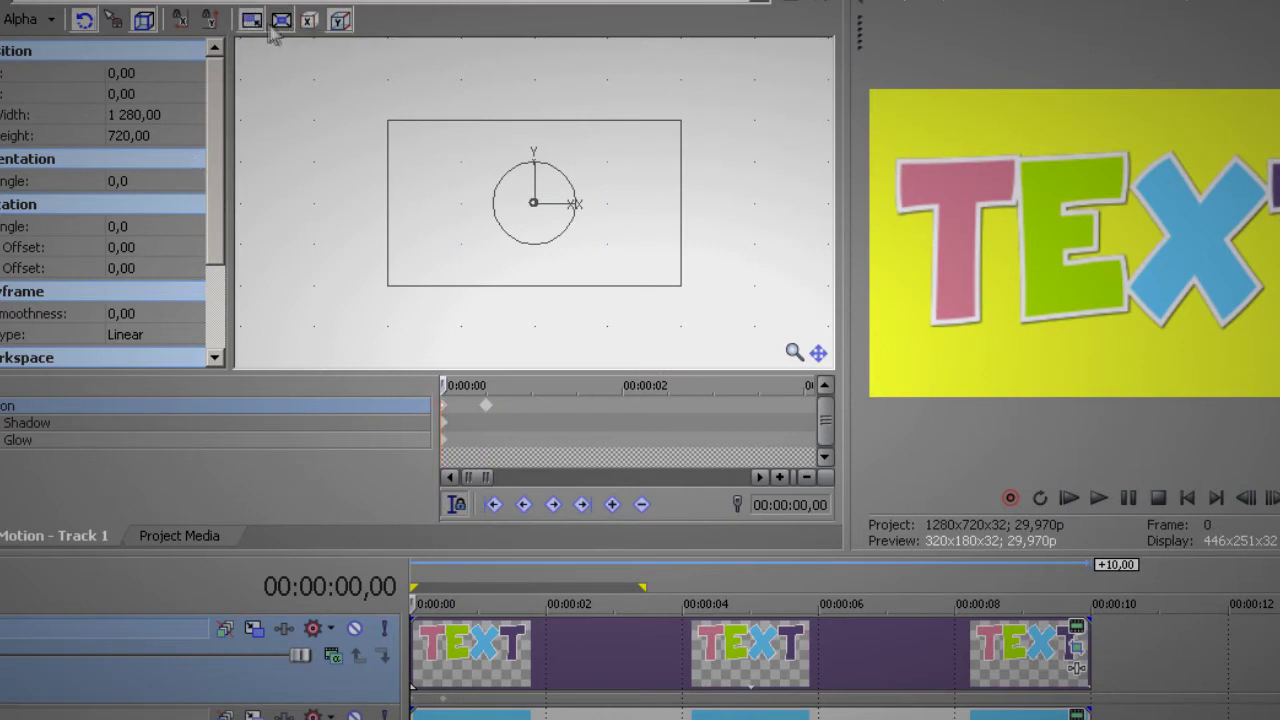
left_click(195, 115)
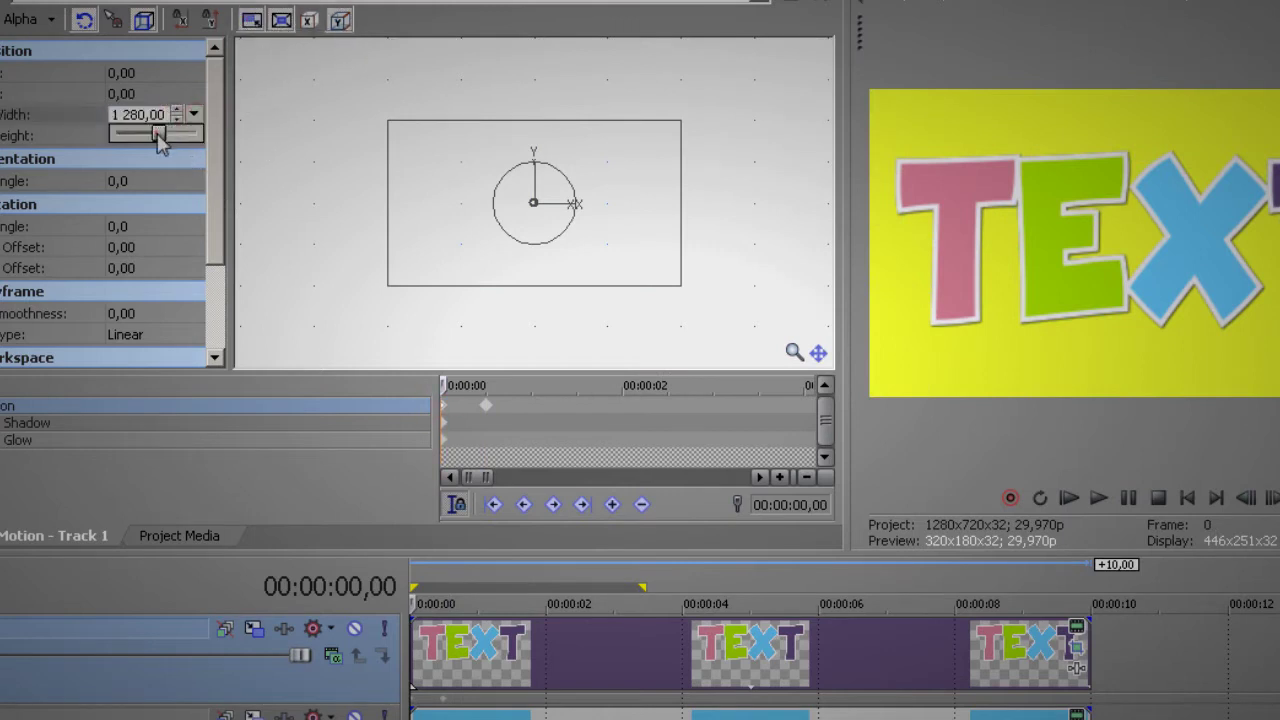
left_click_drag(210, 155, 205, 138)
- Set track 1's width to 1 230,00 on the position keyframe at 00:00:00,15
left_click(486, 405)
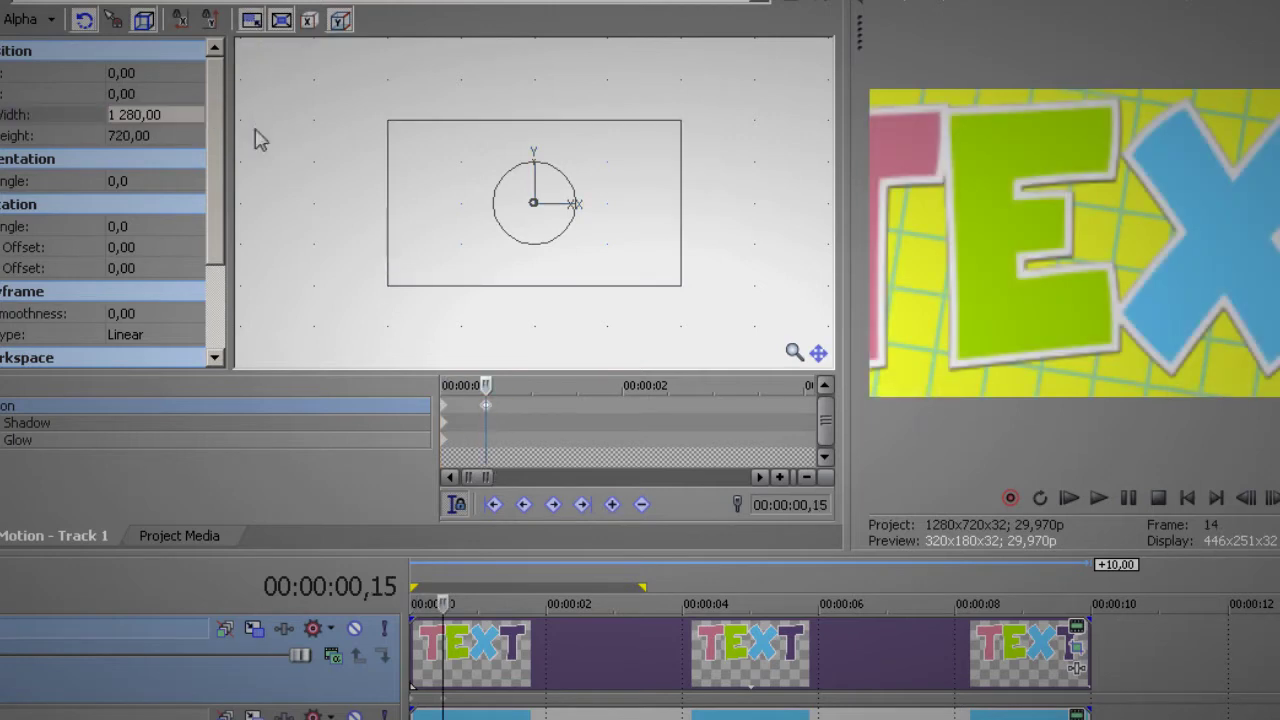
left_click(194, 116)
left_click(195, 116)
scroll(173, 134, "down", 5)
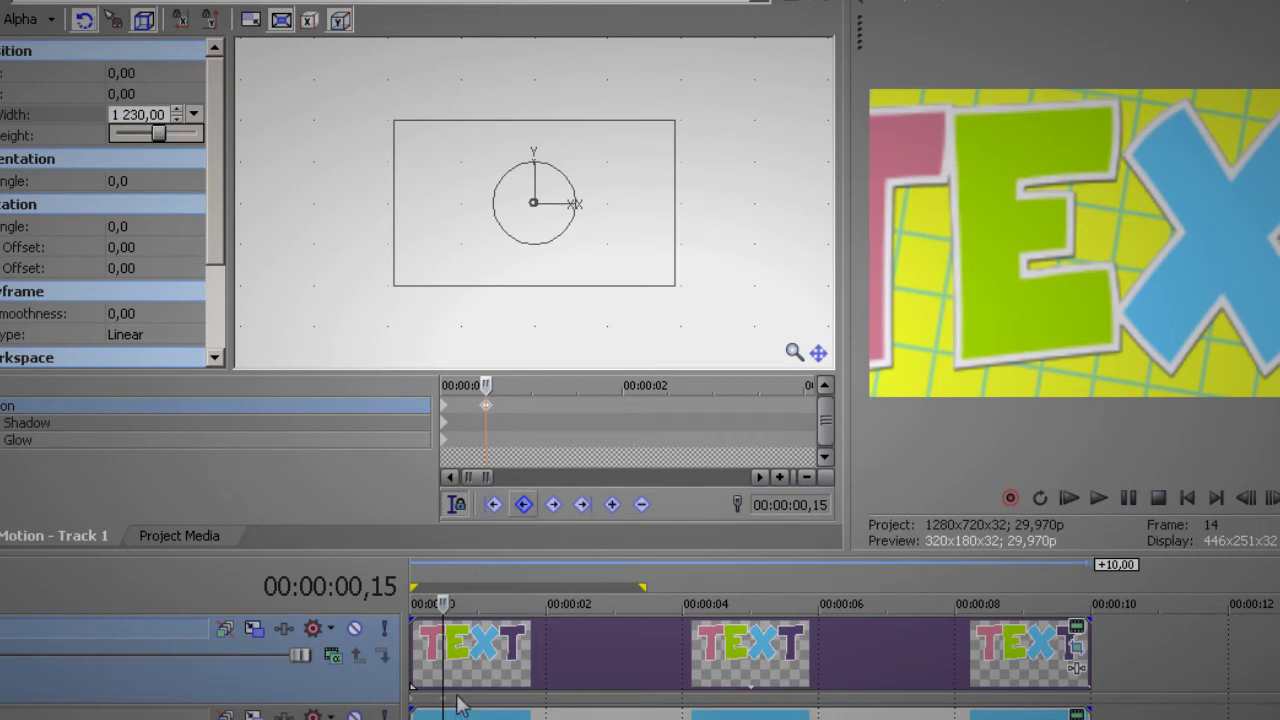
- Add a position keyframe at 00:00:00,21 on track 1 and increase the track's width there
left_click(457, 703)
key("Right")
double_click(505, 406)
left_click(199, 114)
left_click(199, 114)
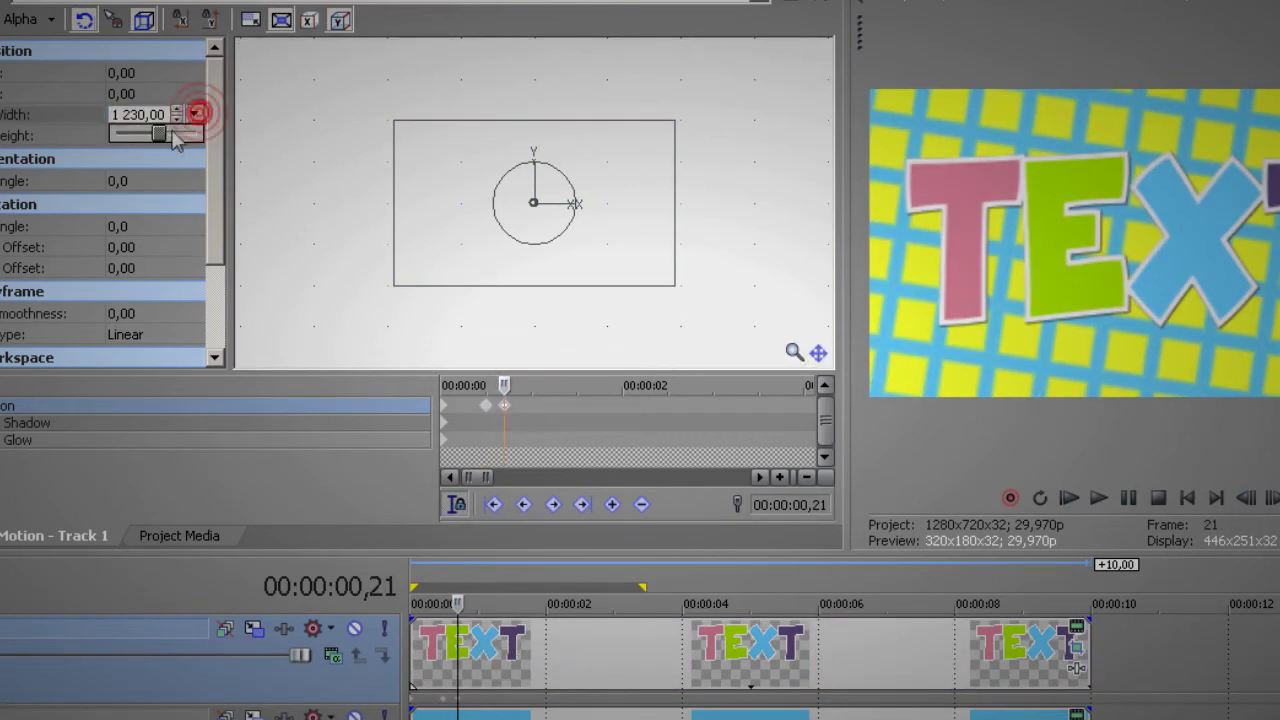
scroll(173, 135, "up", 9)
- Add a position keyframe at 00:00:00,26 on track 1 with a width of 1 260,00
left_click(469, 703)
left_click(197, 118)
left_click(197, 118)
left_click(196, 113)
left_click_drag(185, 135, 182, 137)
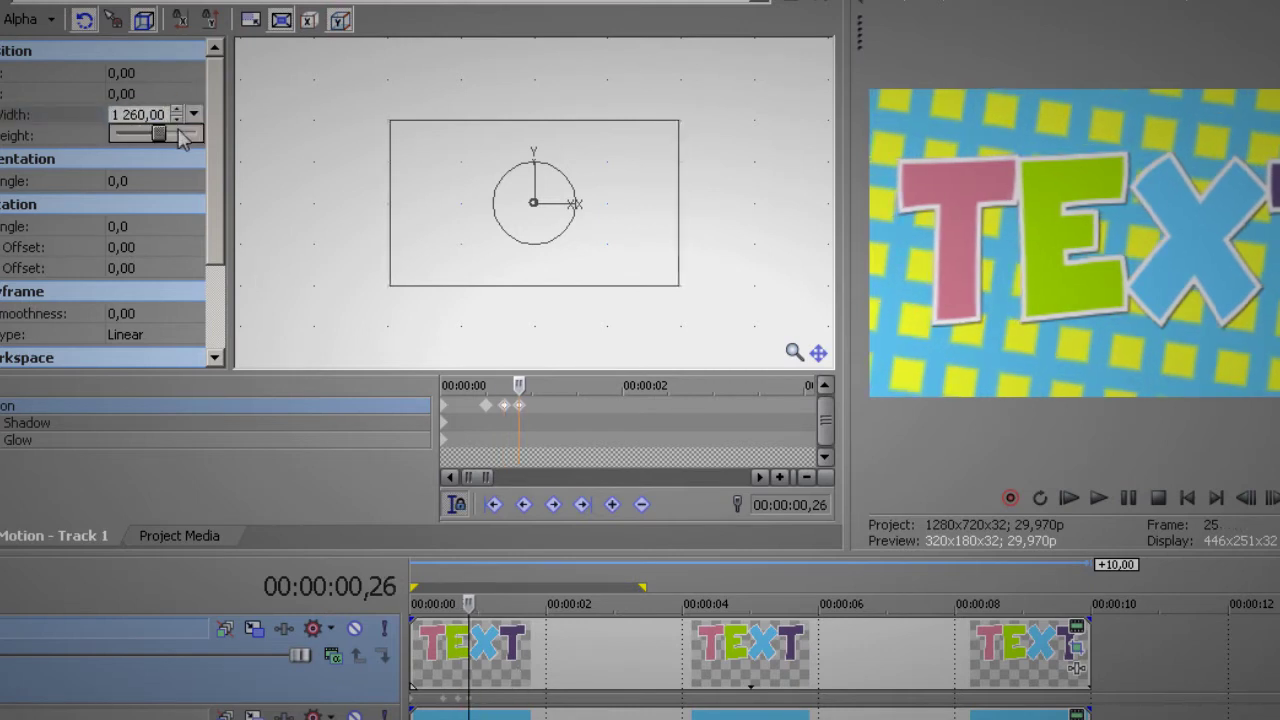
- Give the title event a short fade-in and play the intro from the beginning
left_click_drag(410, 620, 422, 621)
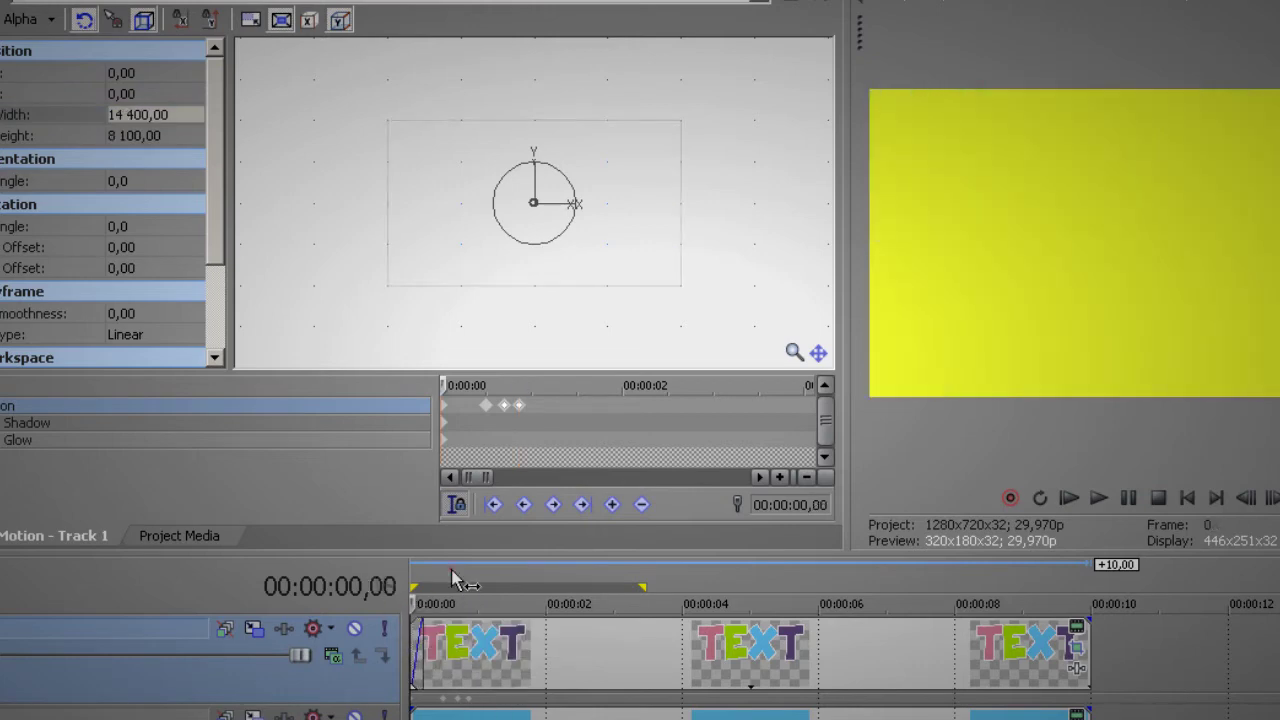
double_click(452, 572)
key("Home")
key("space")
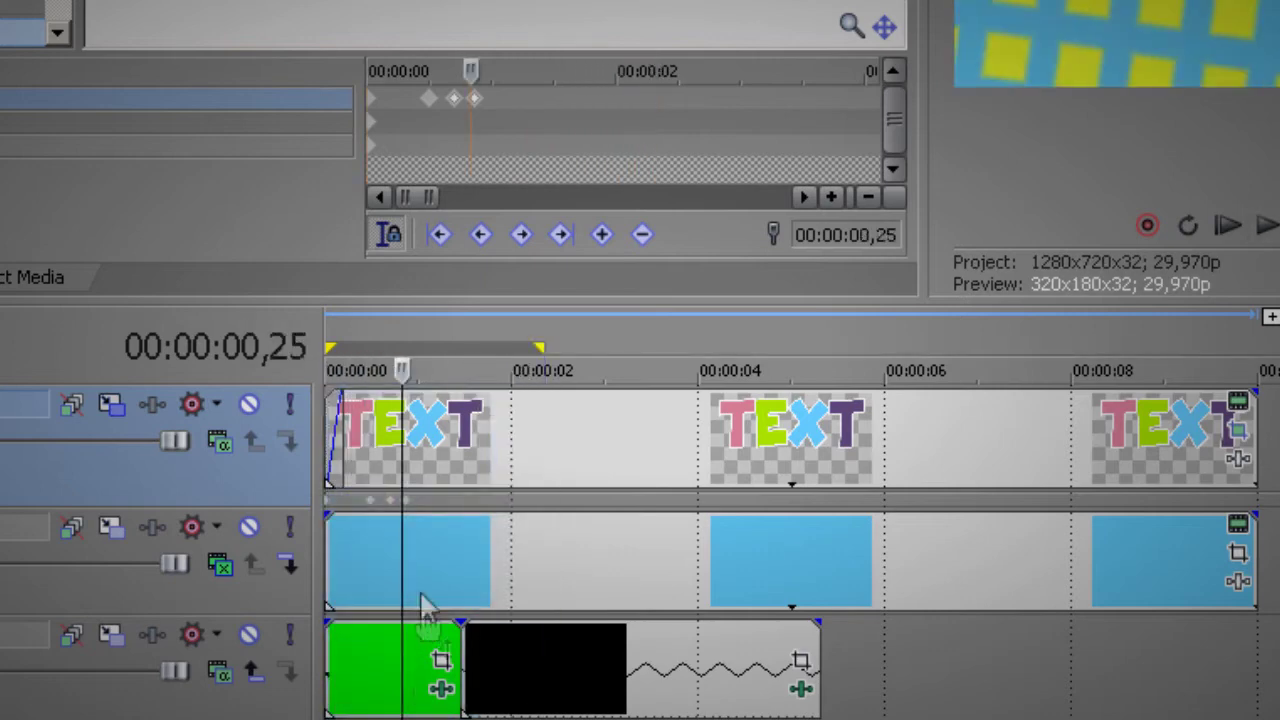
- Move track 1's last three position keyframes earlier and closer together, ending before 00:00:00,20, and play the result from the start
scroll(410, 532, "up", 3)
left_click(418, 515)
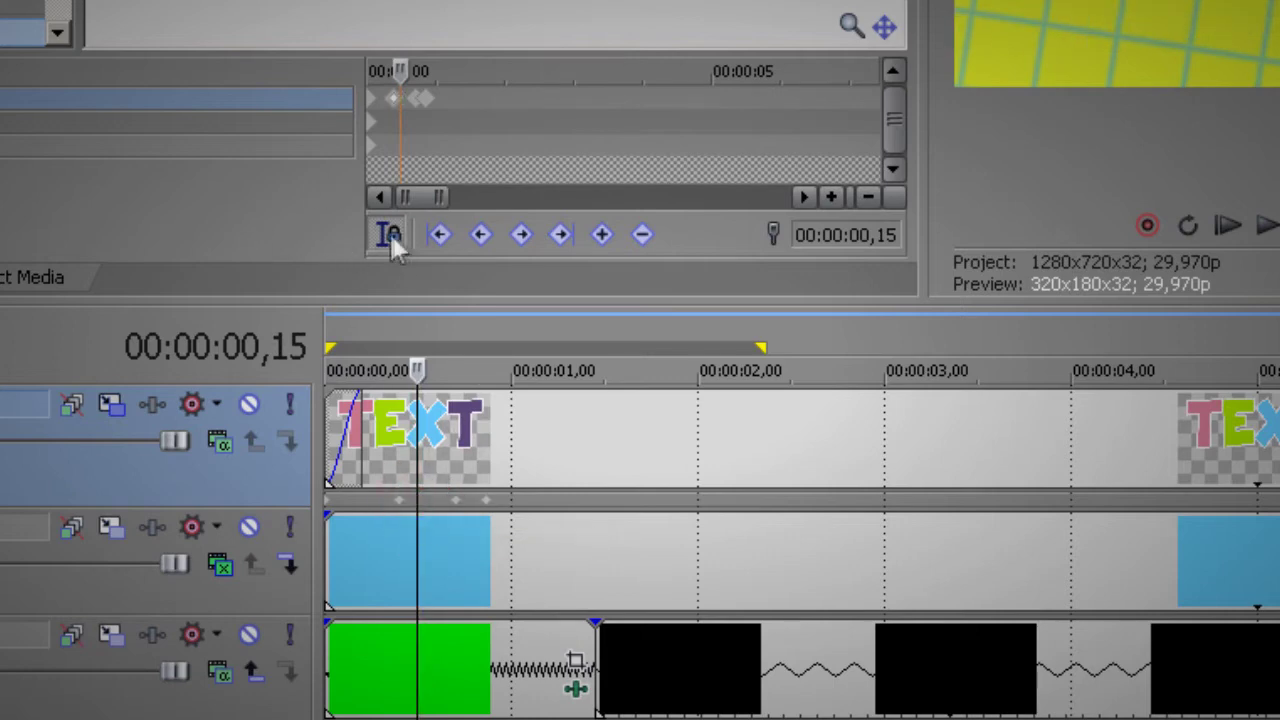
left_click(460, 530)
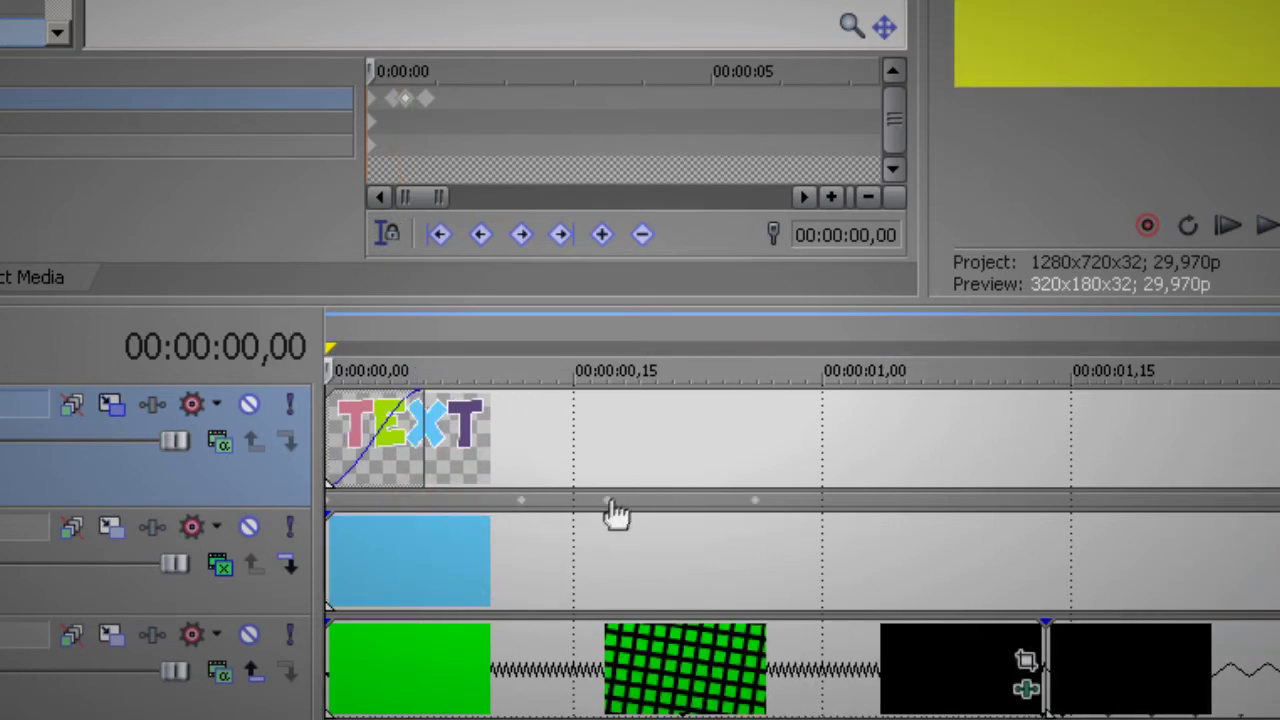
left_click(596, 514)
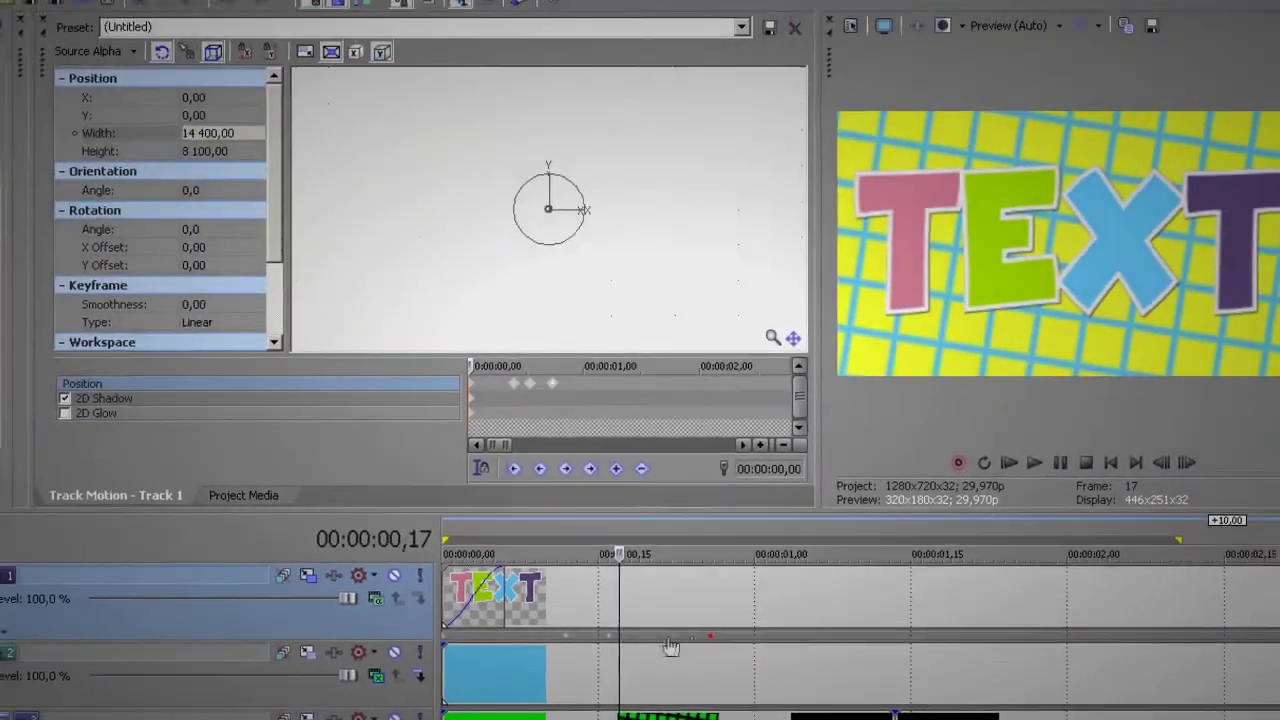
left_click_drag(669, 641, 648, 640)
left_click(600, 523)
key("Home")
scroll(658, 600, "down", 2)
key("space")
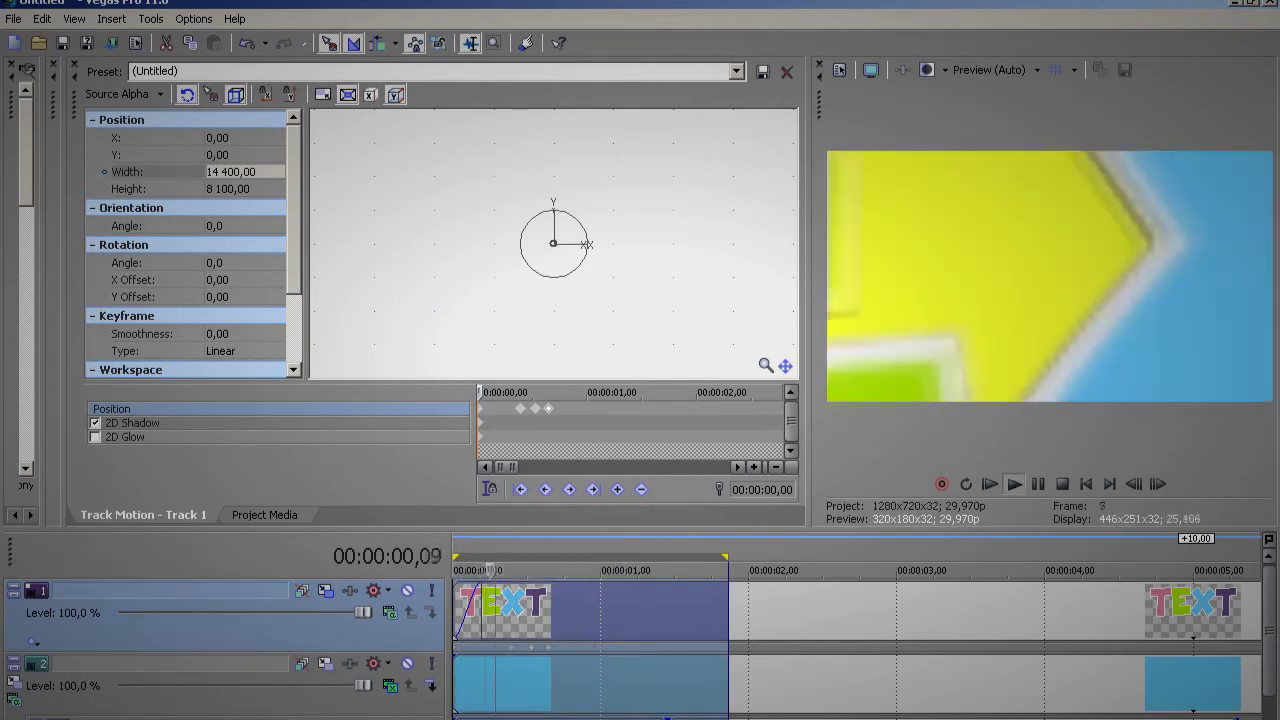
key("space")
- Shift track 1's last three position keyframes slightly further forward in time and tighten their spacing
left_click(552, 690)
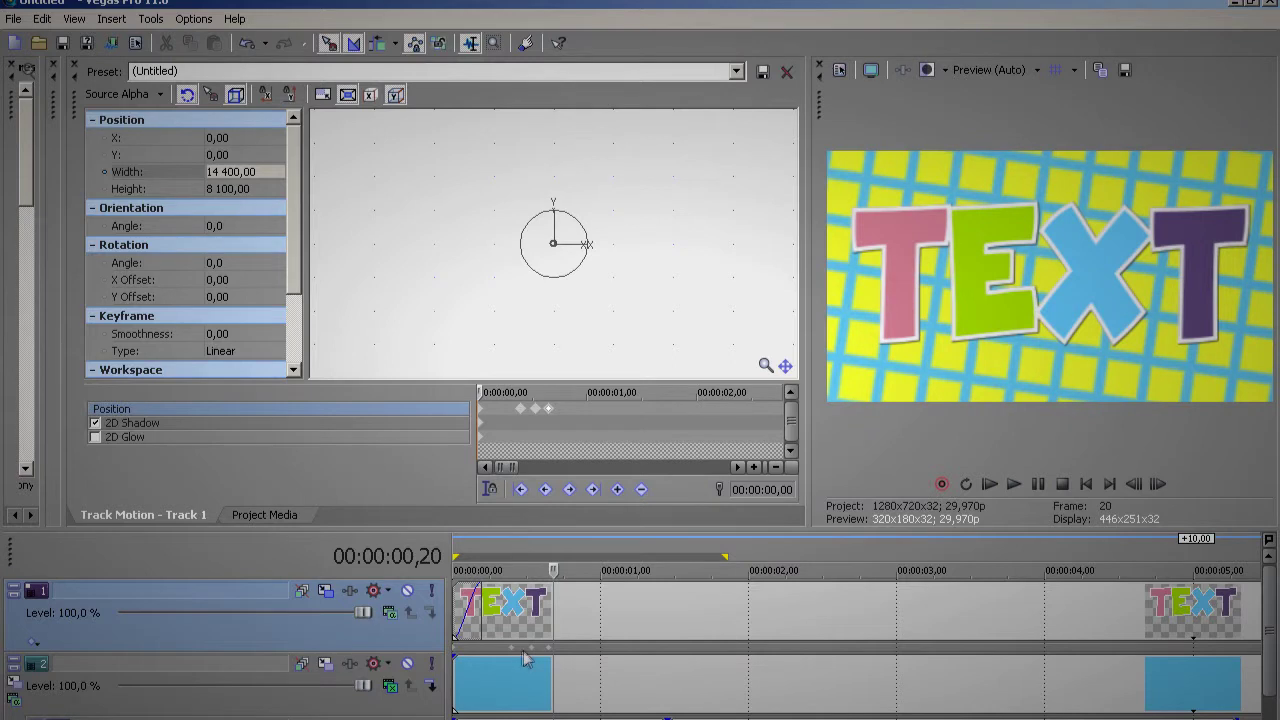
scroll(545, 660, "up", 2)
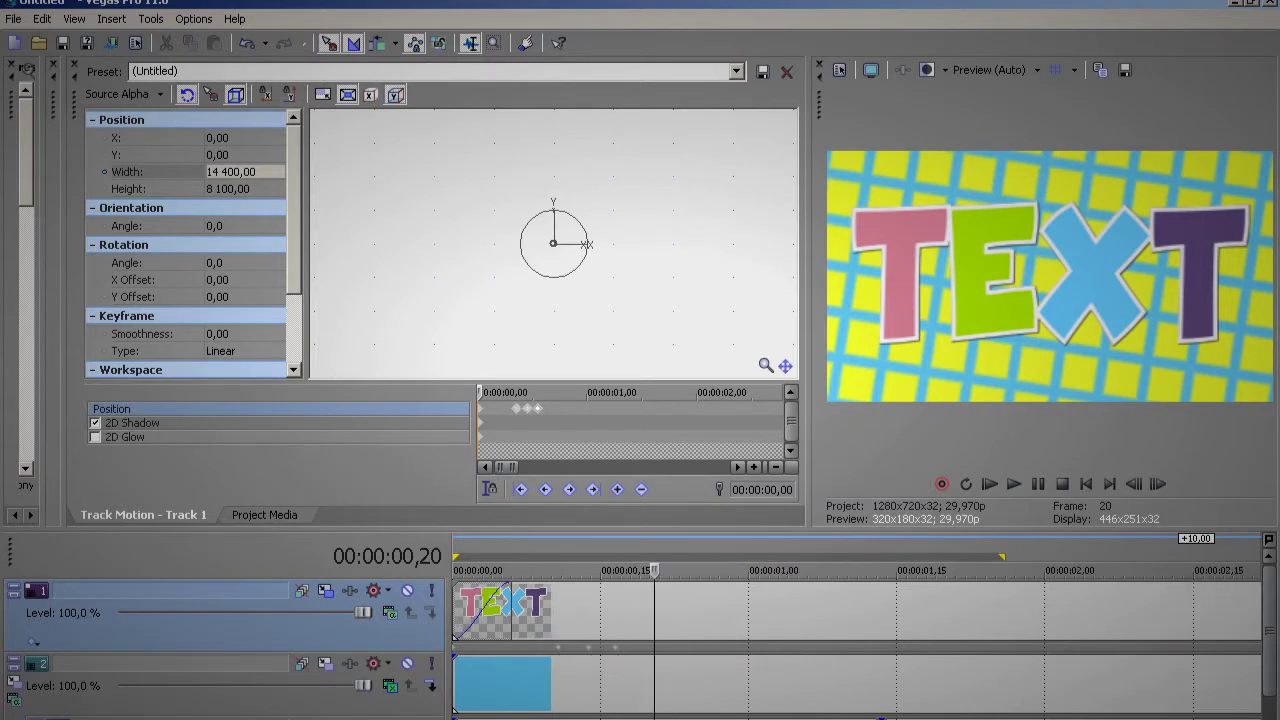
- Play the intro from the beginning to check the title's retimed zoom
key("Home")
key("Down")
key("space")
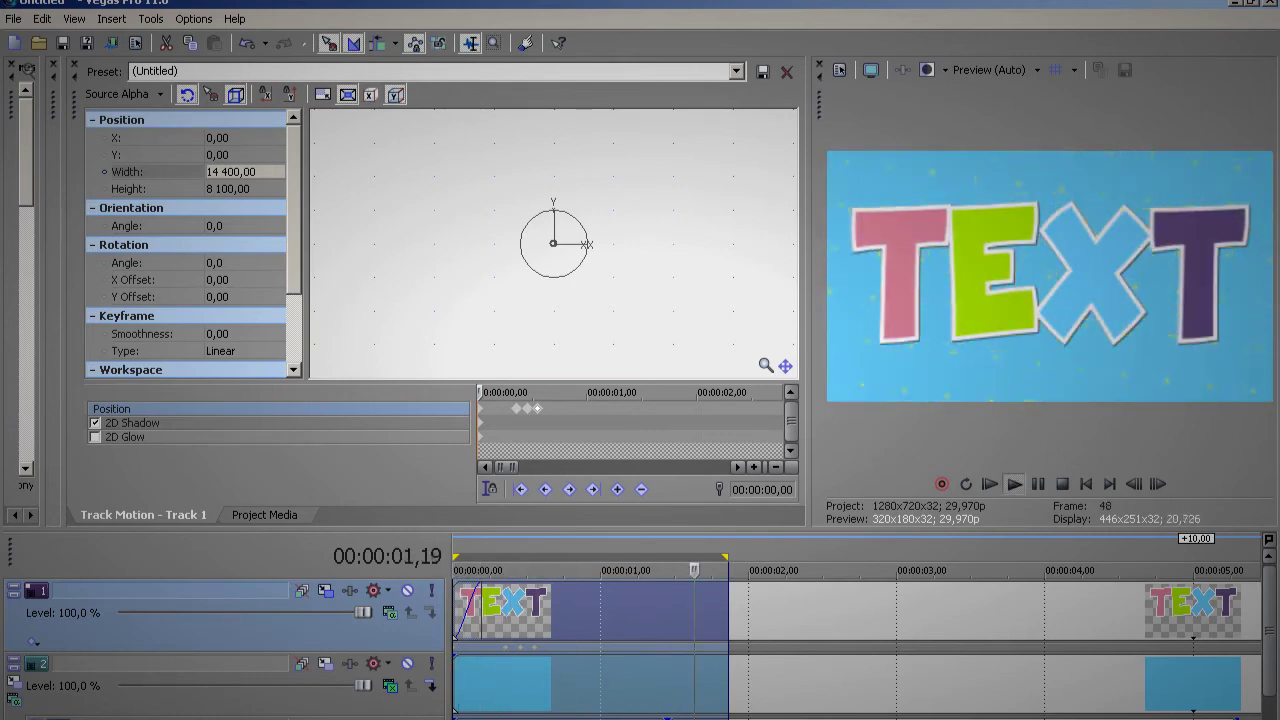
key("space")
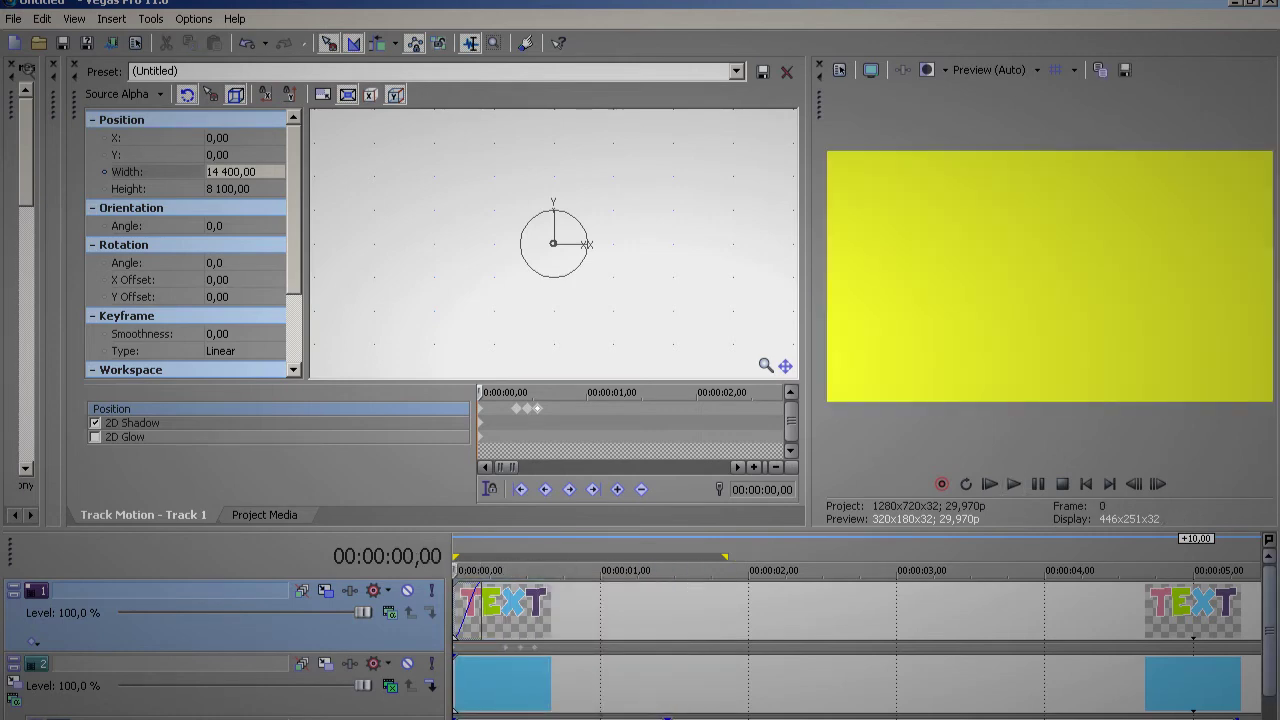
- Apply the Cookie Cutter effect with the Circle, Center preset to the blue solid colour event on track 2
left_click_drag(65, 473, 800, 478)
left_click_drag(44, 492, 819, 458)
left_click(241, 514)
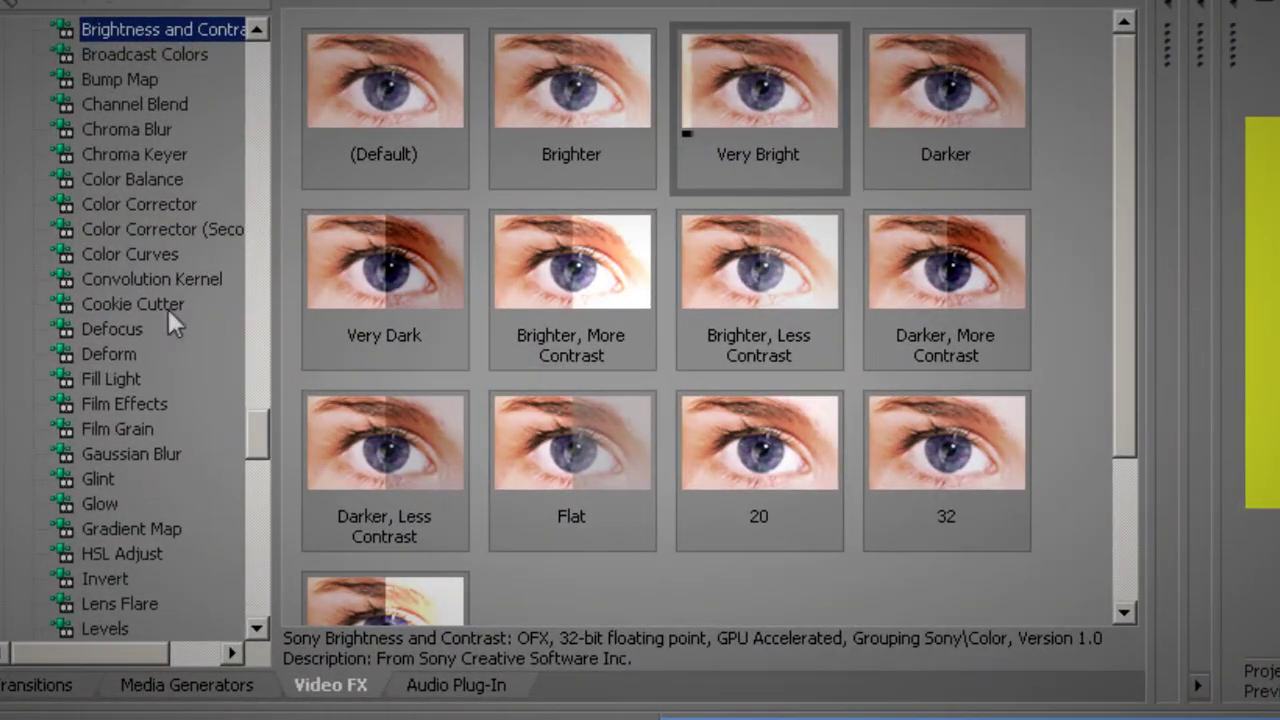
left_click(168, 311)
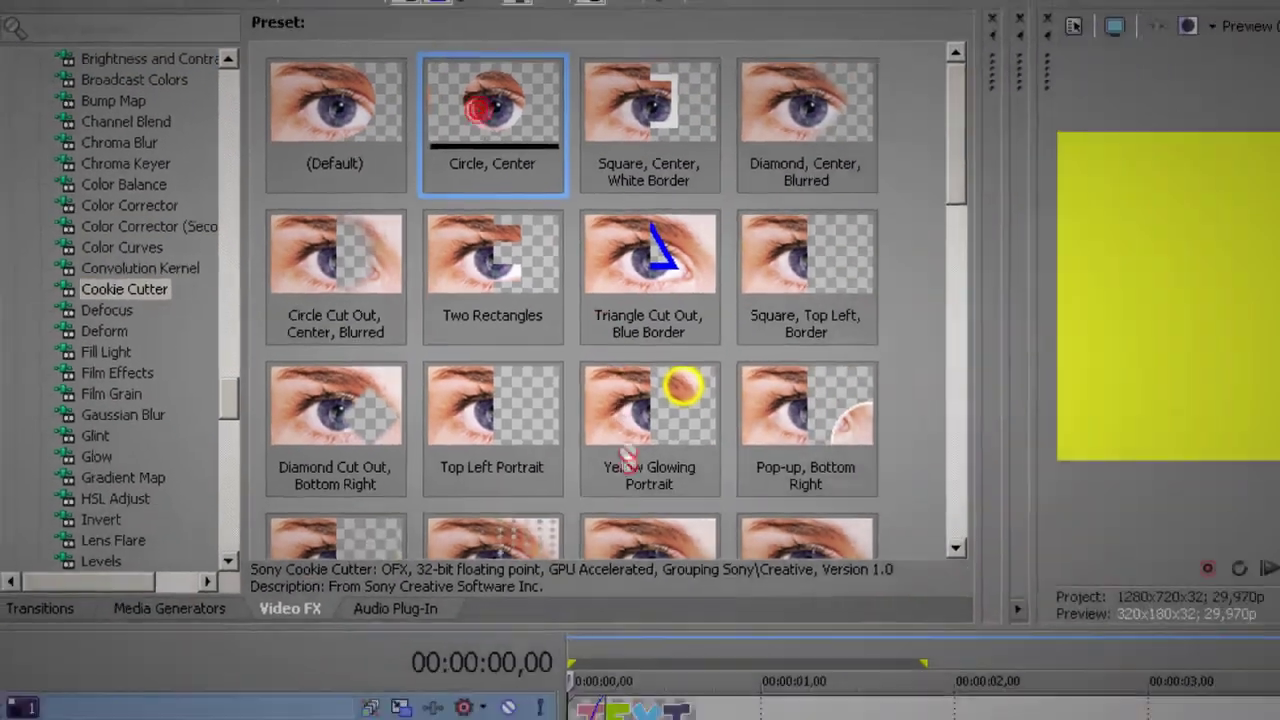
left_click_drag(627, 455, 643, 719)
left_click_drag(510, 682, 510, 682)
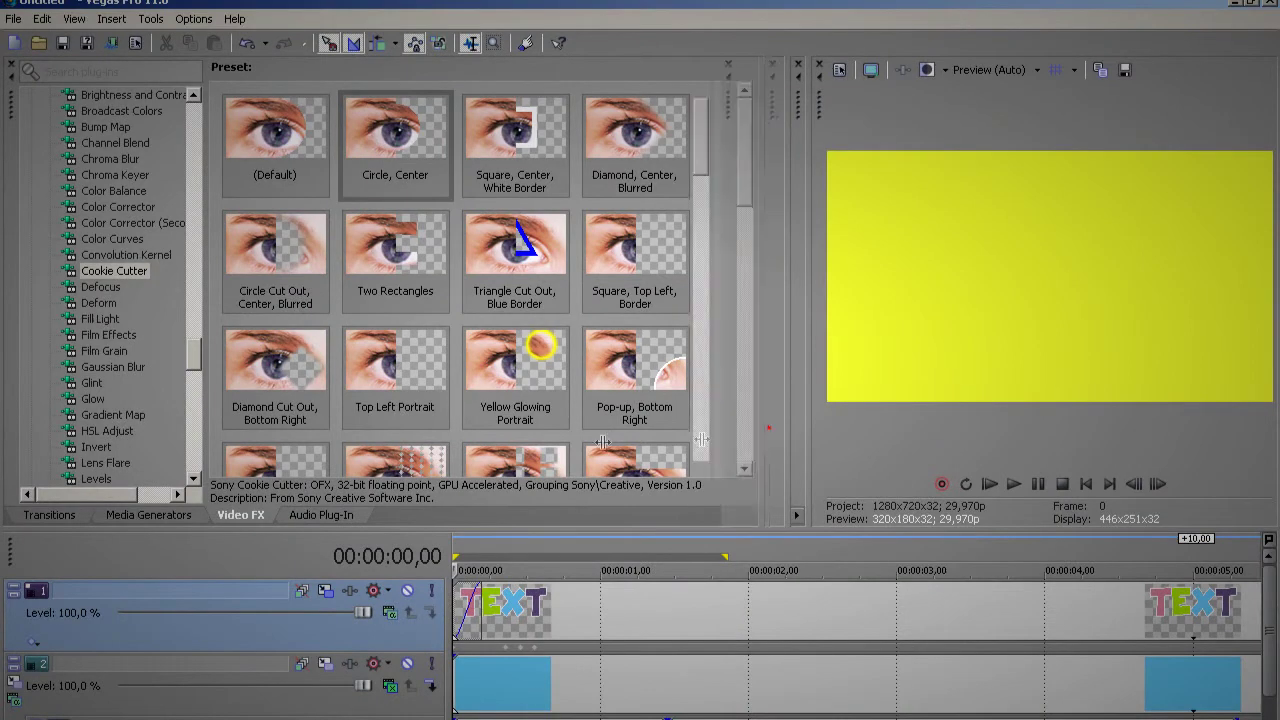
left_click(472, 685)
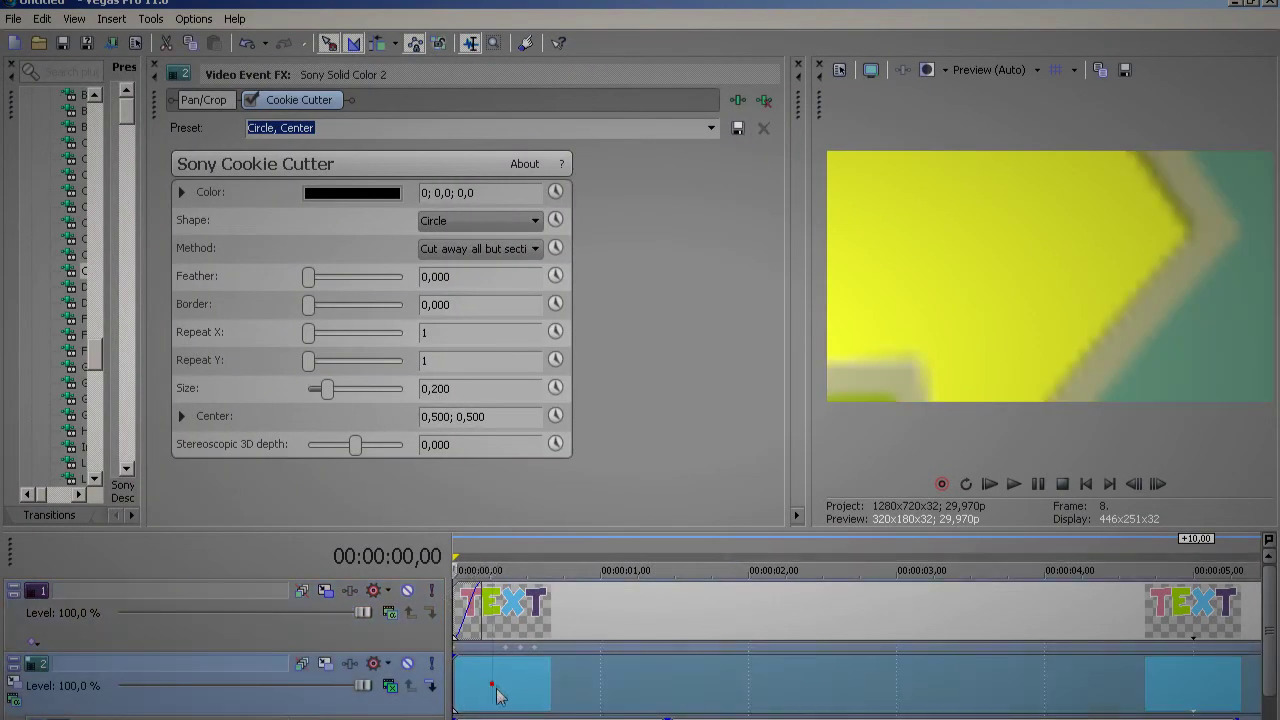
- Enable animation for the Cookie Cutter's Size and set its first keyframe to 0,000
left_click(556, 388)
left_click(289, 413)
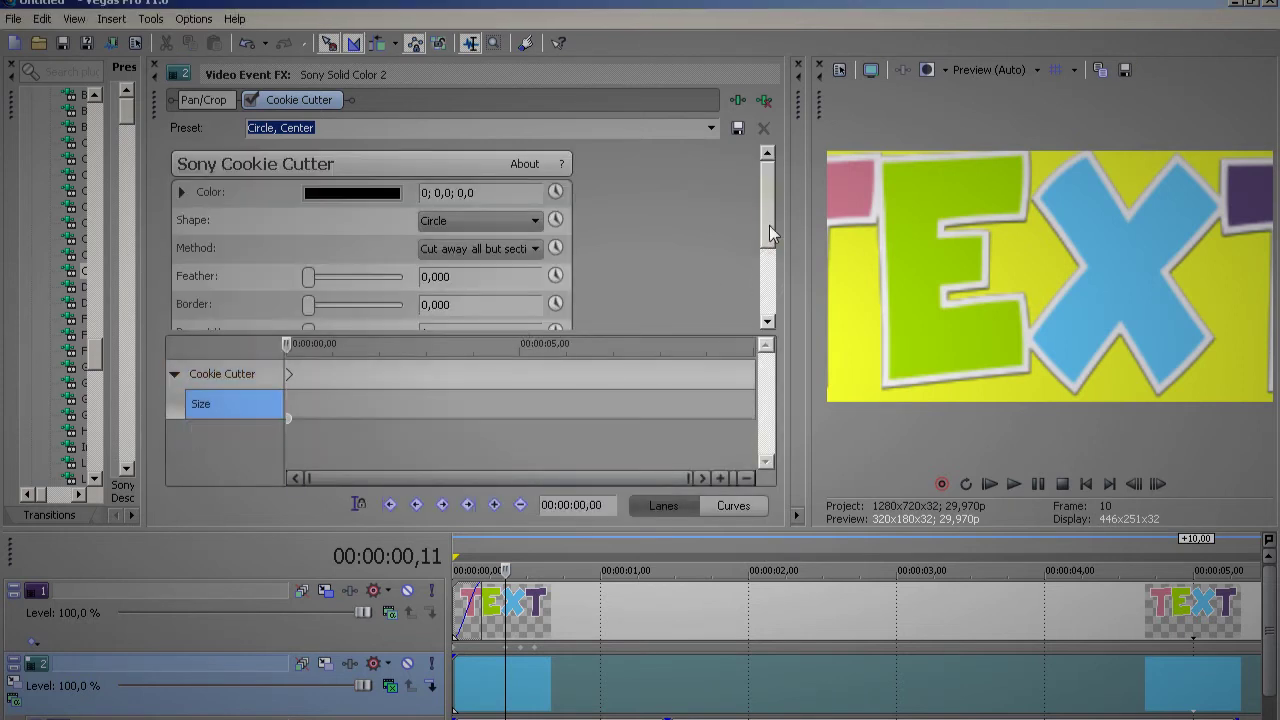
left_click_drag(769, 225, 775, 298)
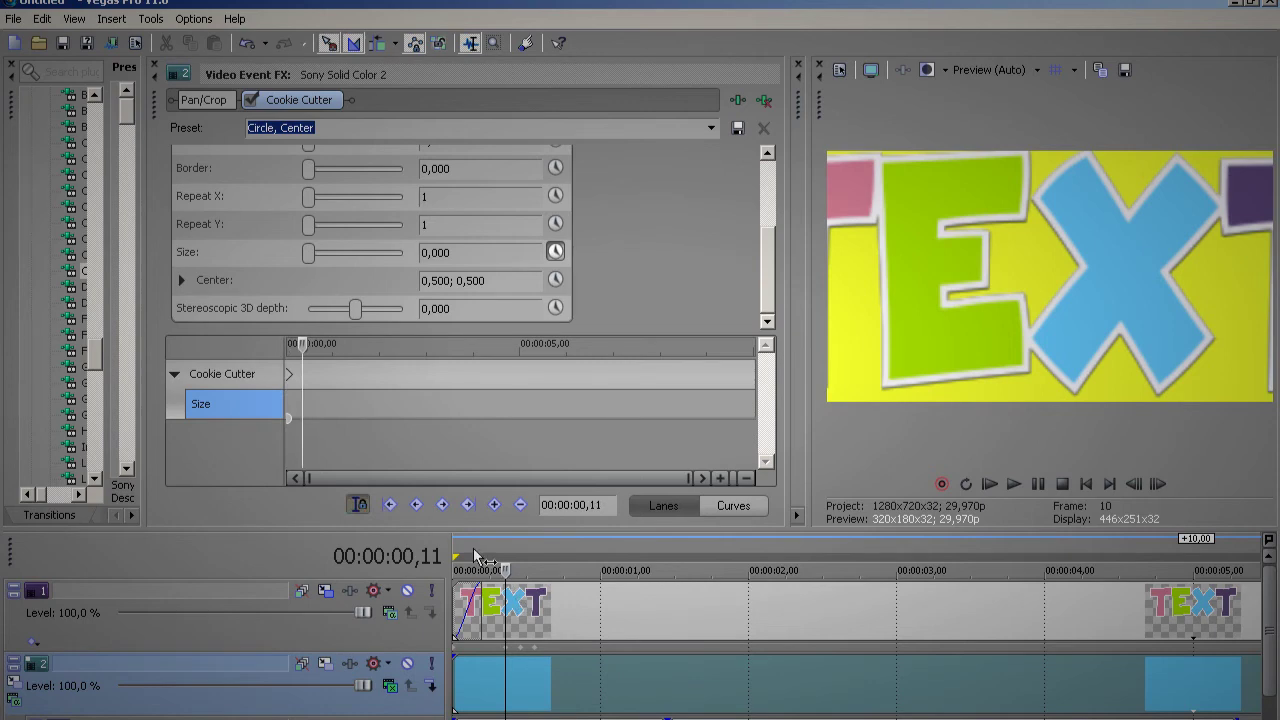
- Add a Cookie Cutter Size keyframe of about 0,505 at 00:00:00,18 and set Feather to 0,189
left_click(473, 549)
left_click(491, 545)
left_click(516, 552)
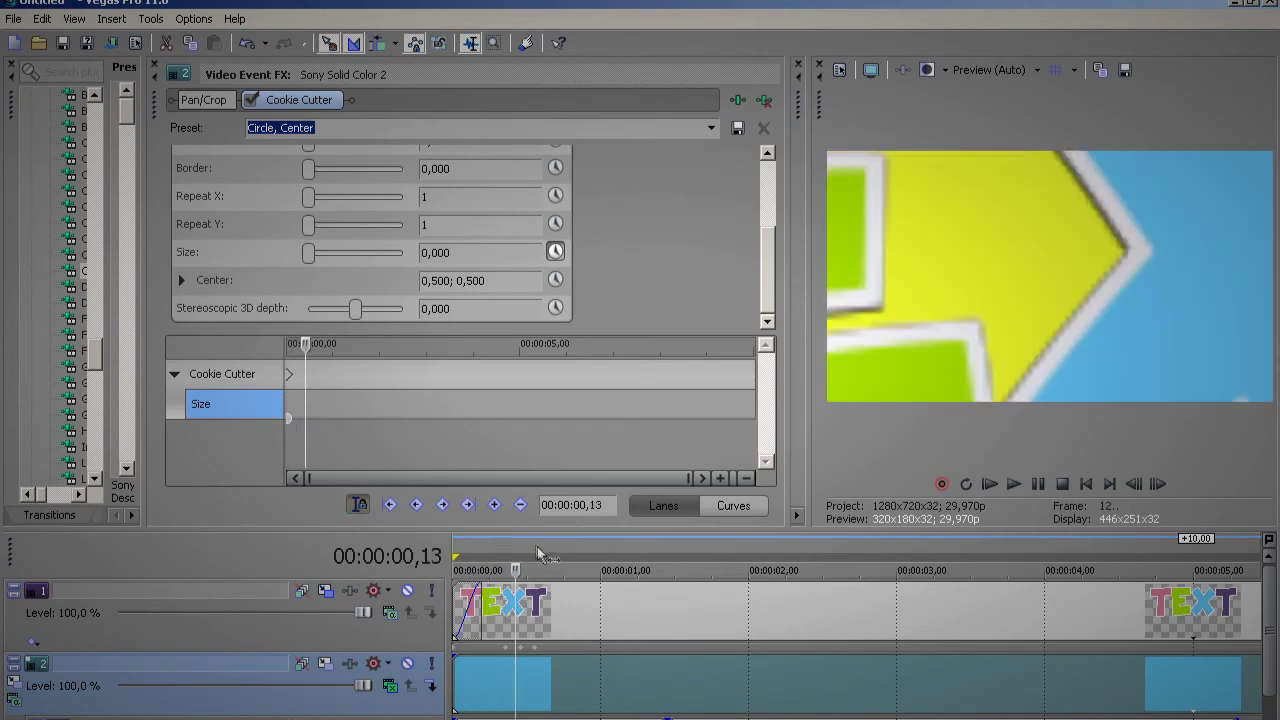
left_click(542, 552)
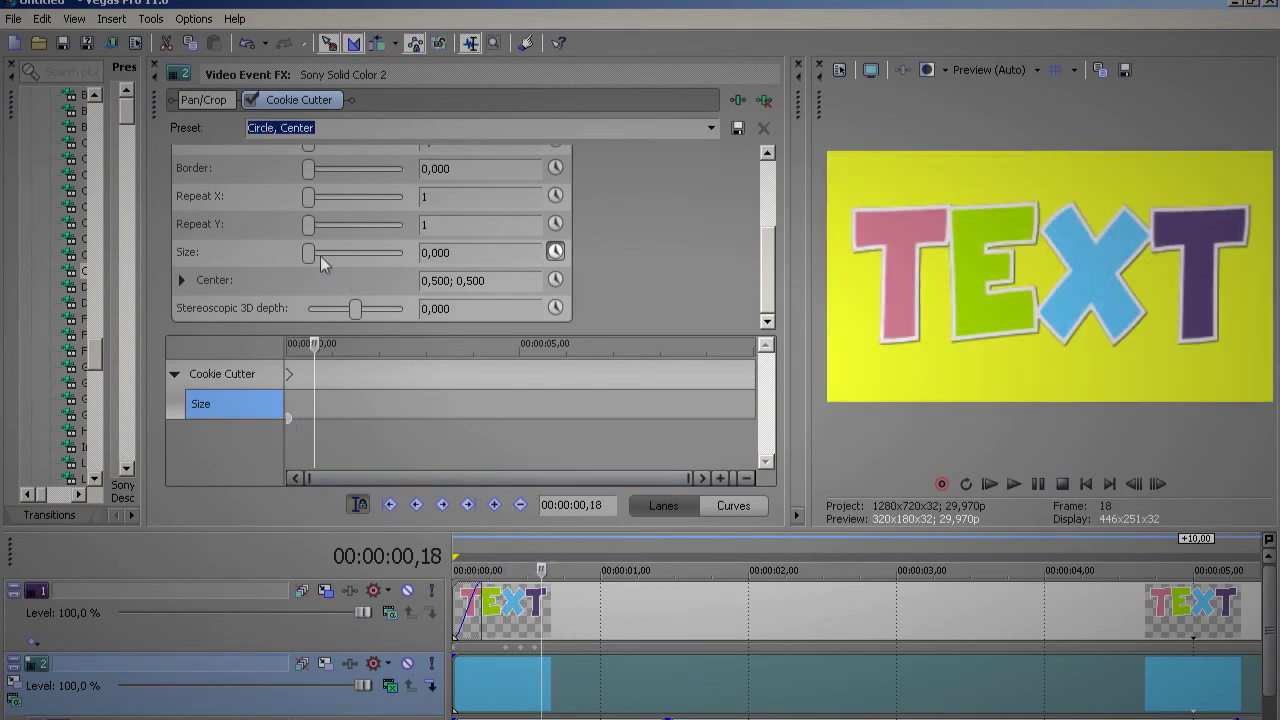
left_click_drag(318, 256, 357, 270)
scroll(340, 257, "up", 3)
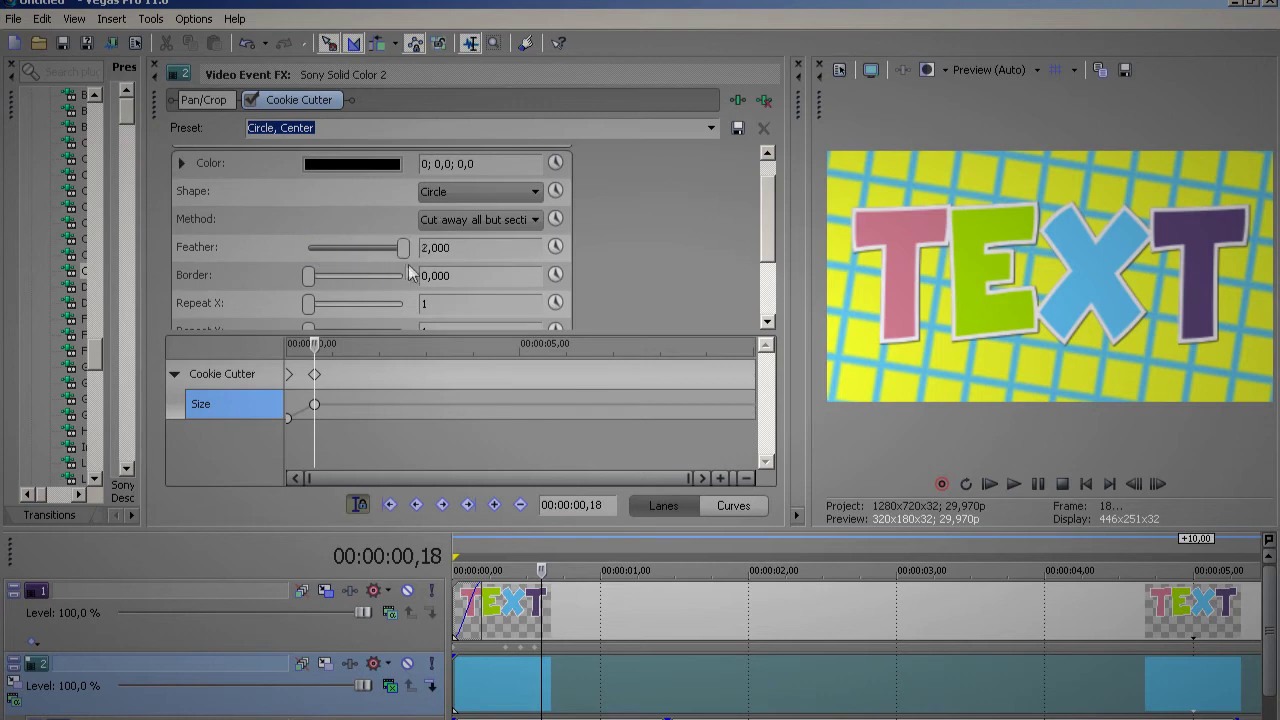
left_click(512, 696)
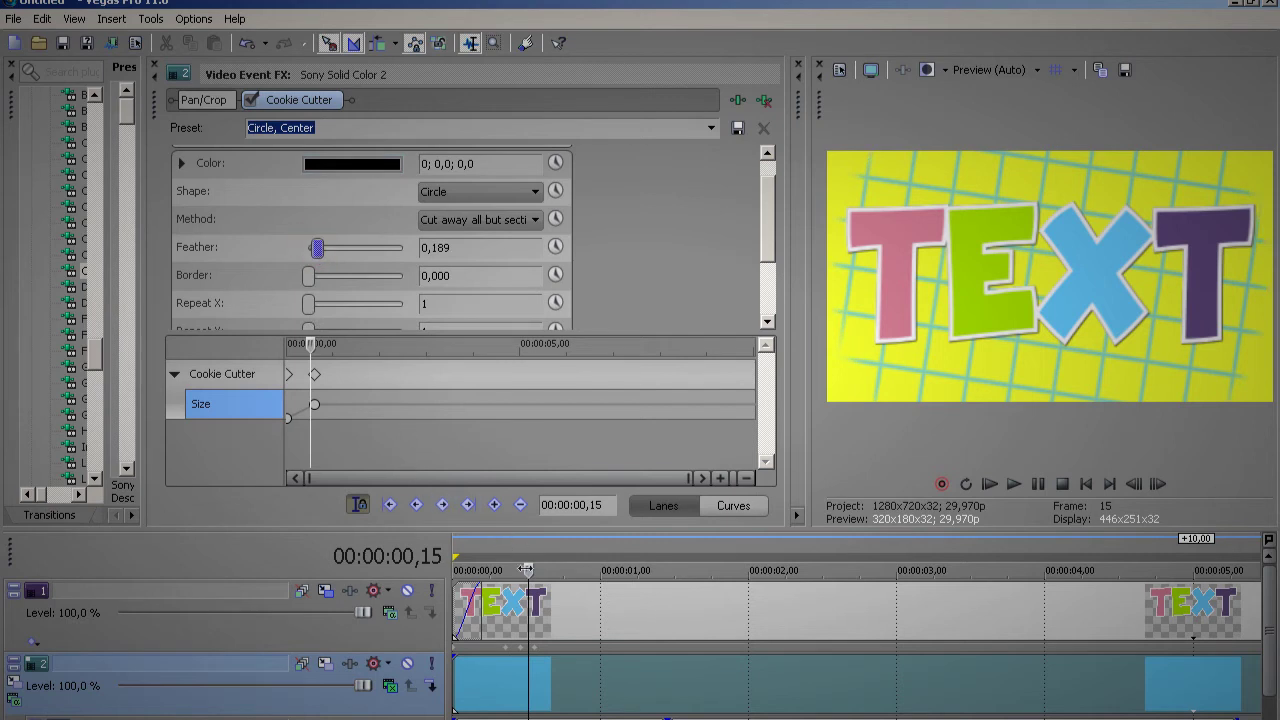
- Shift the blue event on track 2 four frames later and play the intro from the start
left_click(498, 695)
scroll(582, 688, "up", 2)
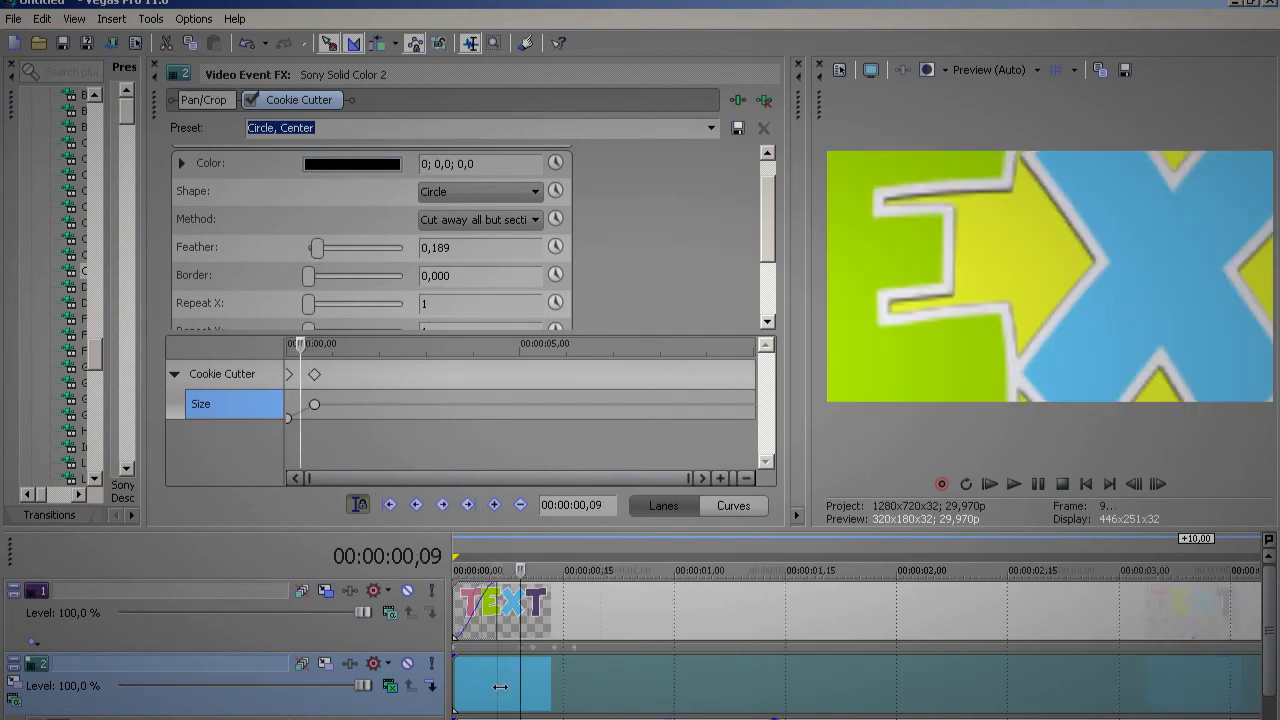
key("Right")
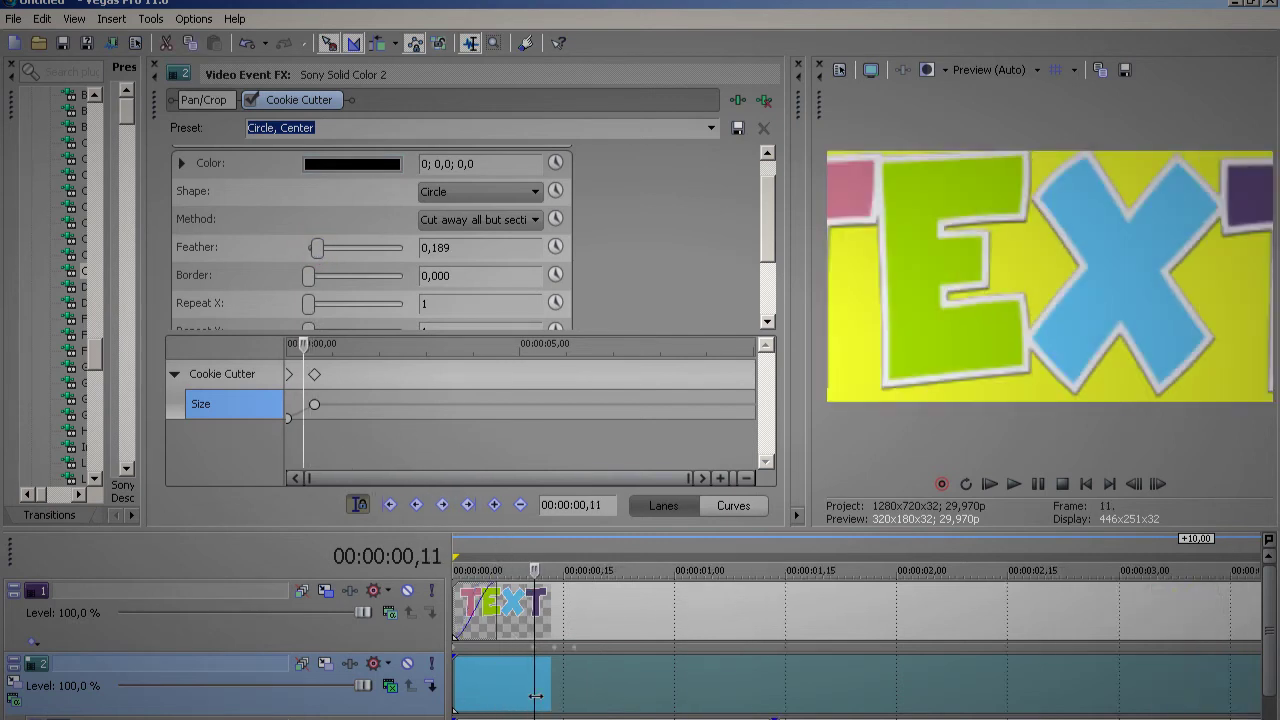
key("Right")
left_click_drag(458, 684, 532, 710)
mouse_move(527, 577)
left_mouse_down()
mouse_move(450, 577)
mouse_move(513, 578)
left_mouse_up()
key("space")
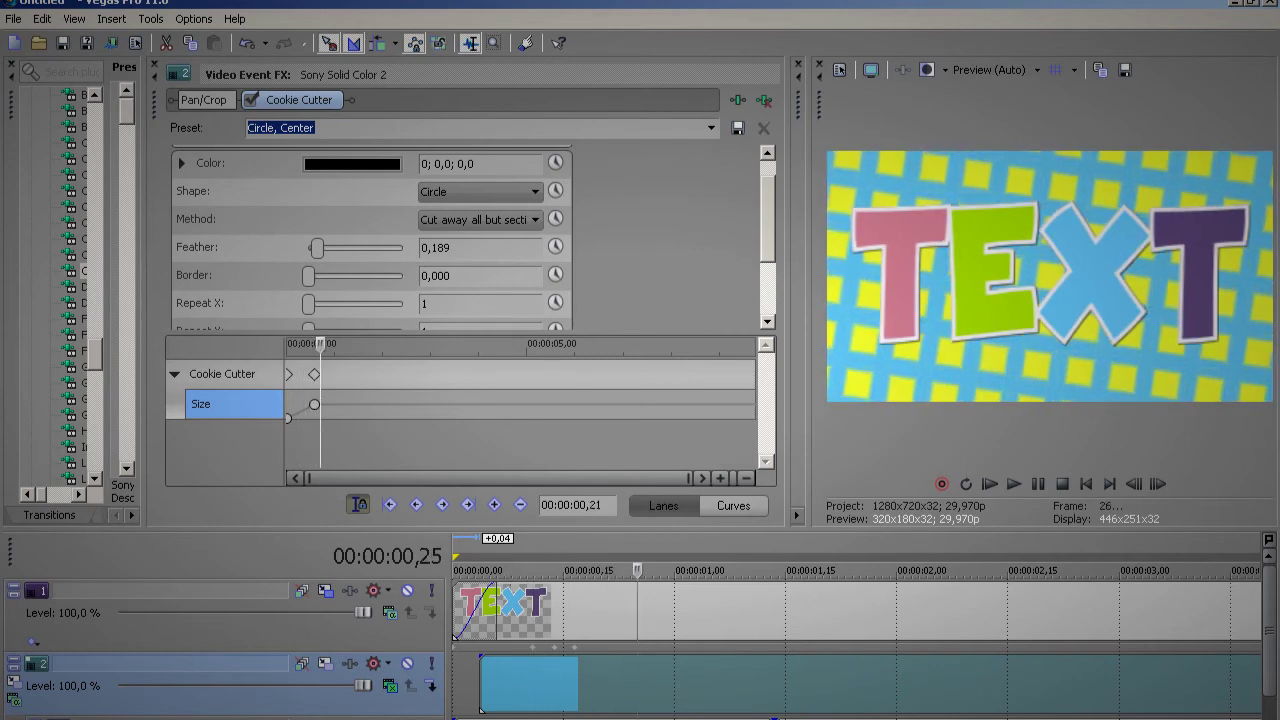
left_click_drag(711, 573, 453, 573)
key("space")
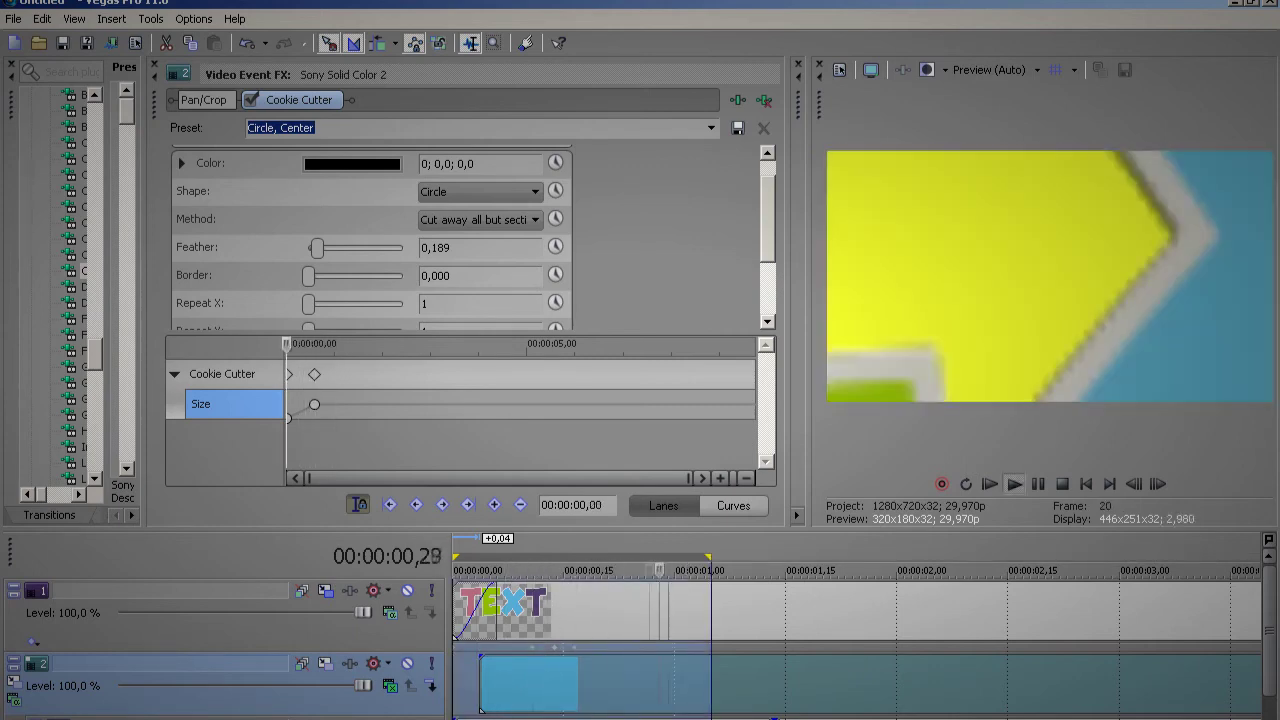
key("space")
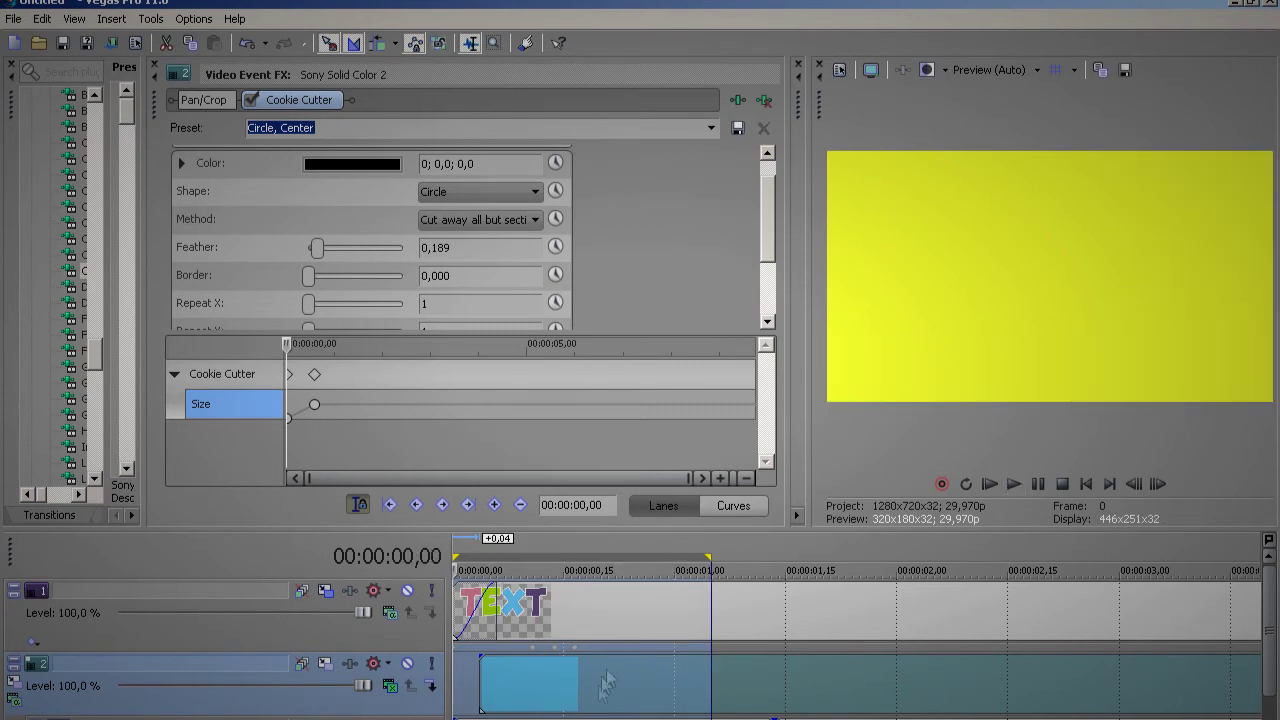
- Bypass the blue event's Cookie Cutter and move the event to start at 00:00:00,06
left_click(526, 628)
key("Right")
key("Right")
key("Right")
double_click(503, 693)
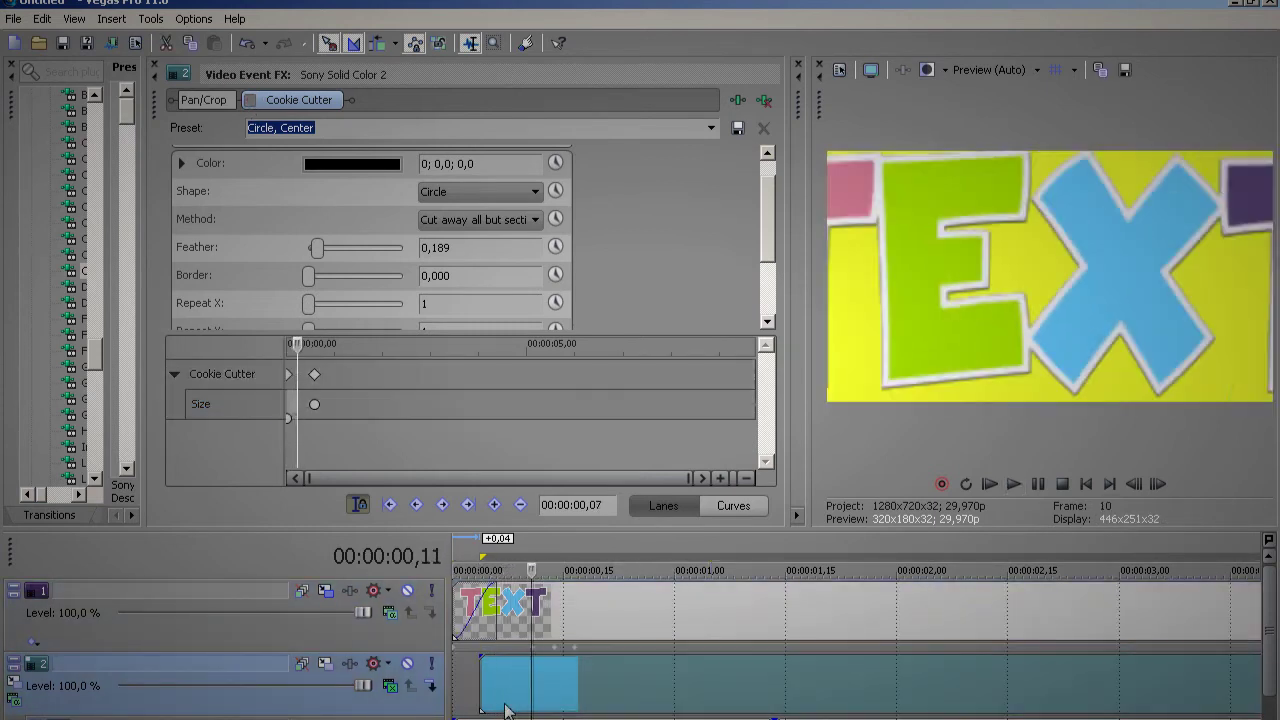
mouse_move(484, 686)
left_mouse_down()
mouse_move(534, 686)
mouse_move(496, 686)
left_mouse_up()
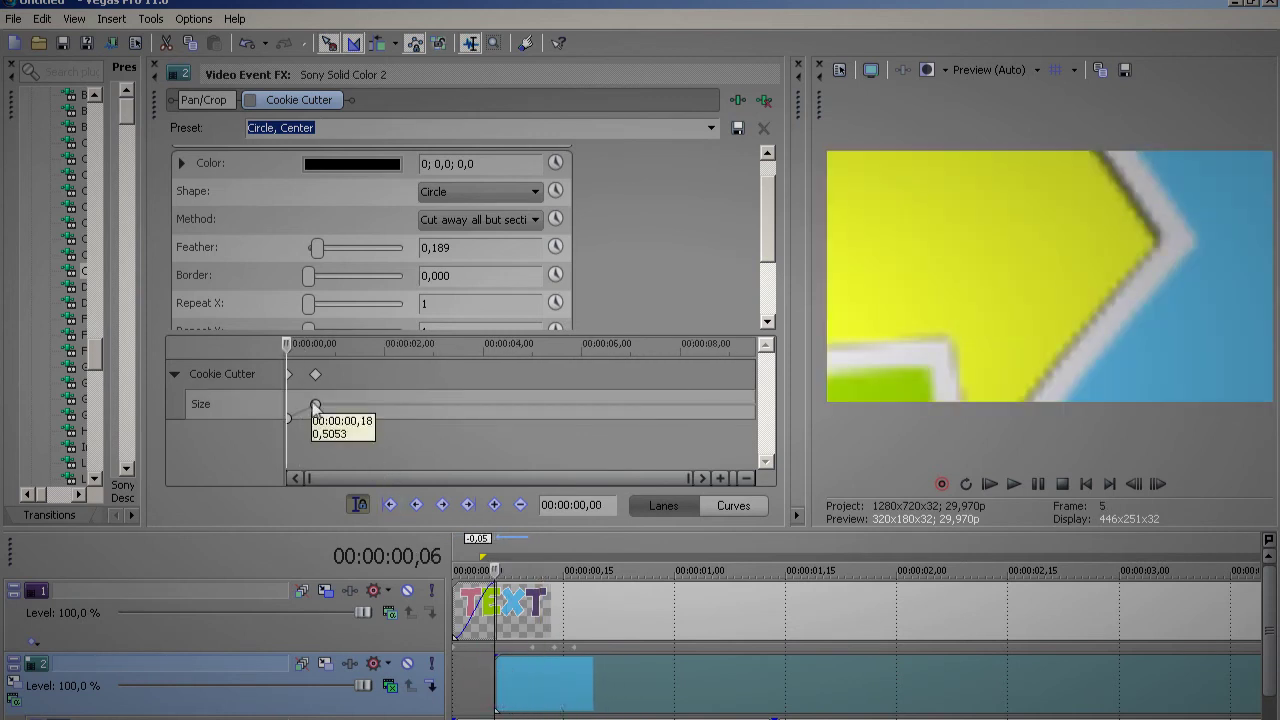
- Move the Cookie Cutter's second Size keyframe earlier to 00:00:00,13 and play the intro from the beginning
left_click(315, 405)
left_click(593, 571)
scroll(350, 430, "up", 5)
mouse_move(642, 405)
left_mouse_down()
mouse_move(523, 409)
mouse_move(578, 560)
mouse_move(517, 464)
left_mouse_up()
double_click(585, 541)
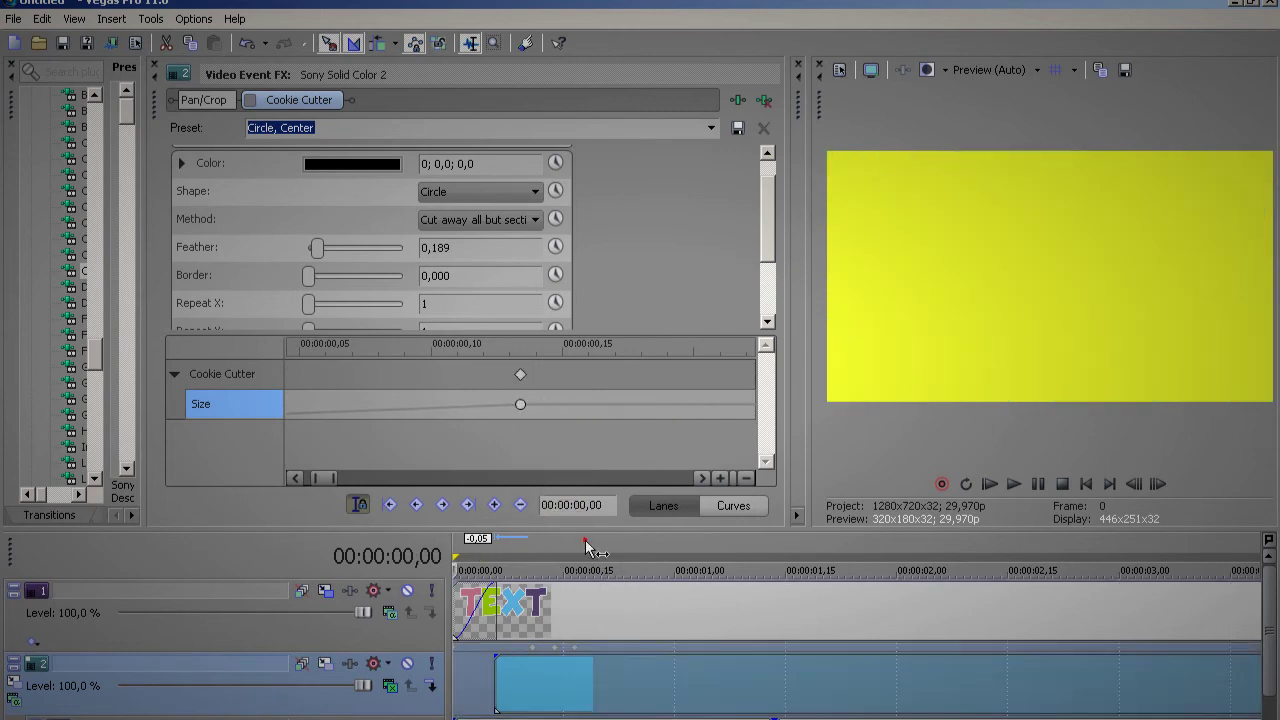
scroll(562, 639, "down", 5)
key("space")
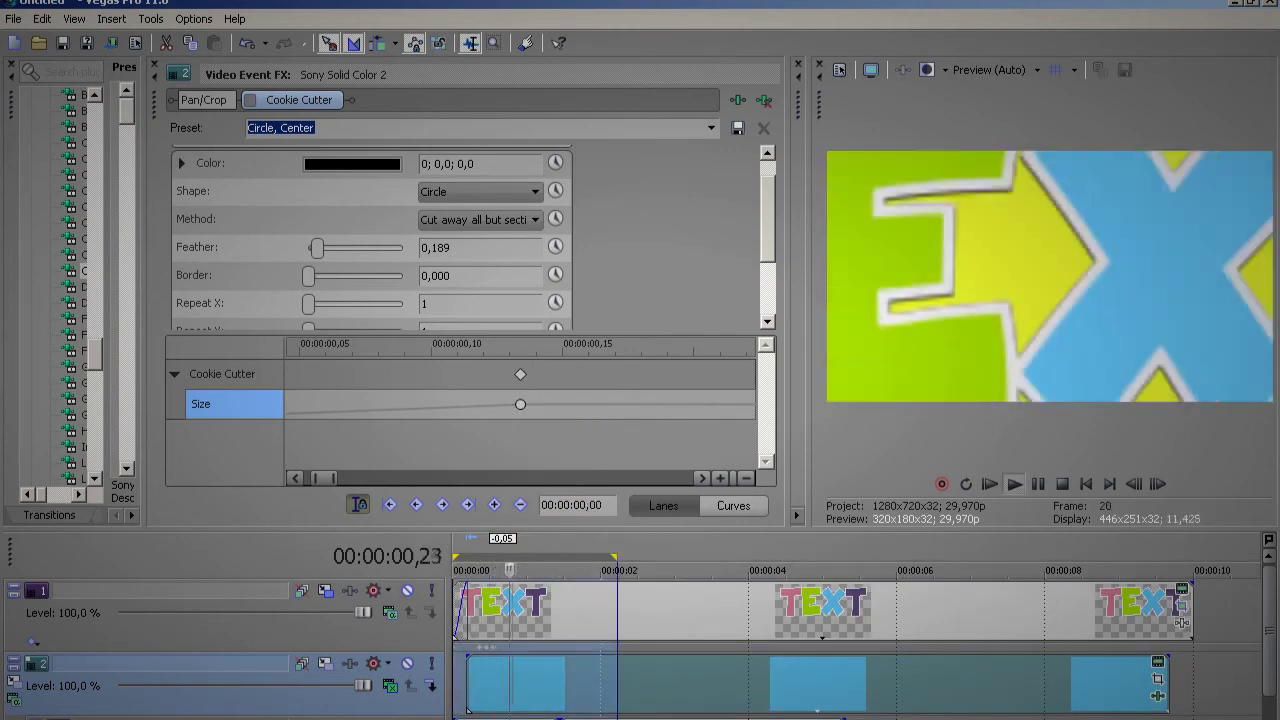
- Apply the Bump Map effect with the sdsdsd preset to the blue event on track 2
left_click_drag(147, 455, 735, 400)
left_click(105, 127)
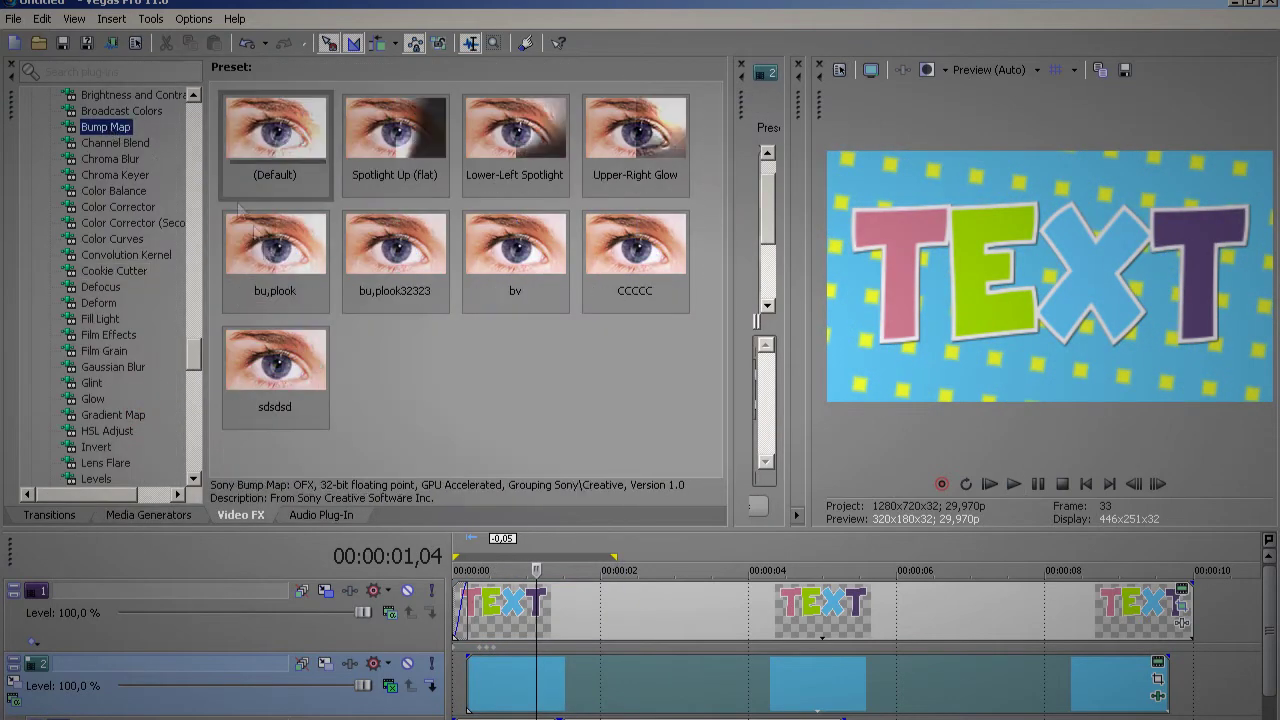
left_click_drag(275, 372, 505, 685)
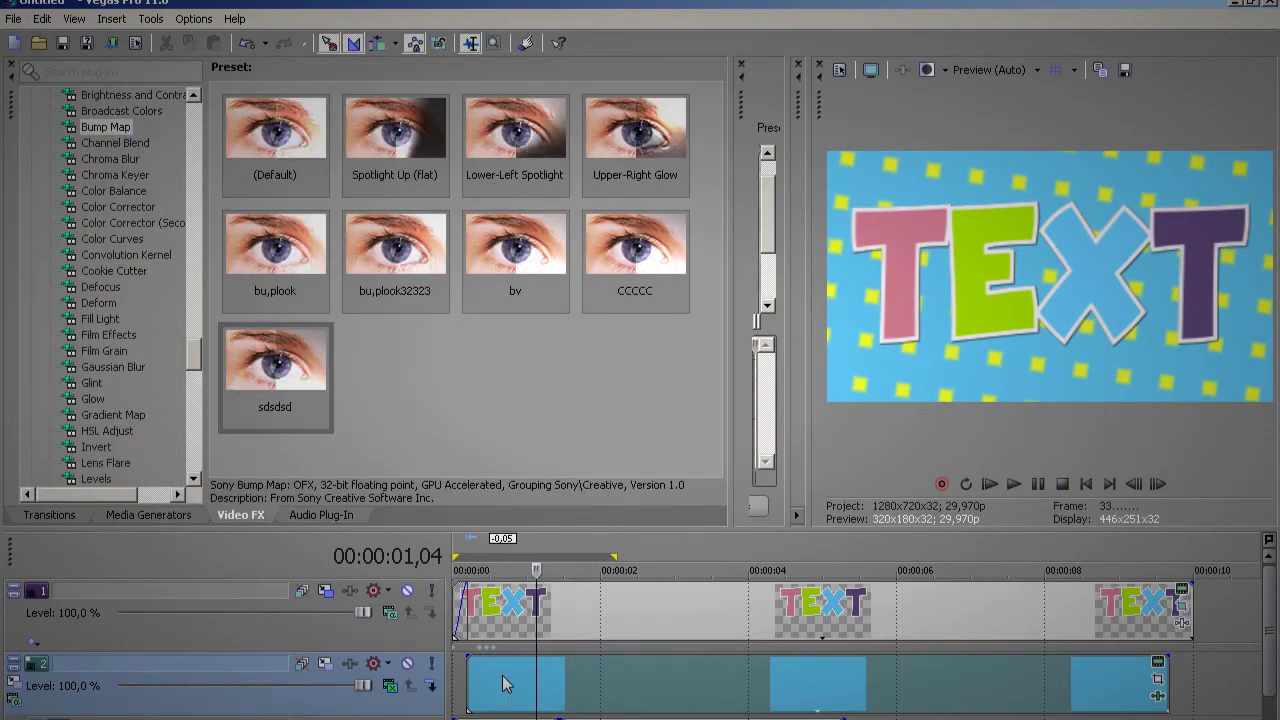
left_click_drag(728, 441, 276, 426)
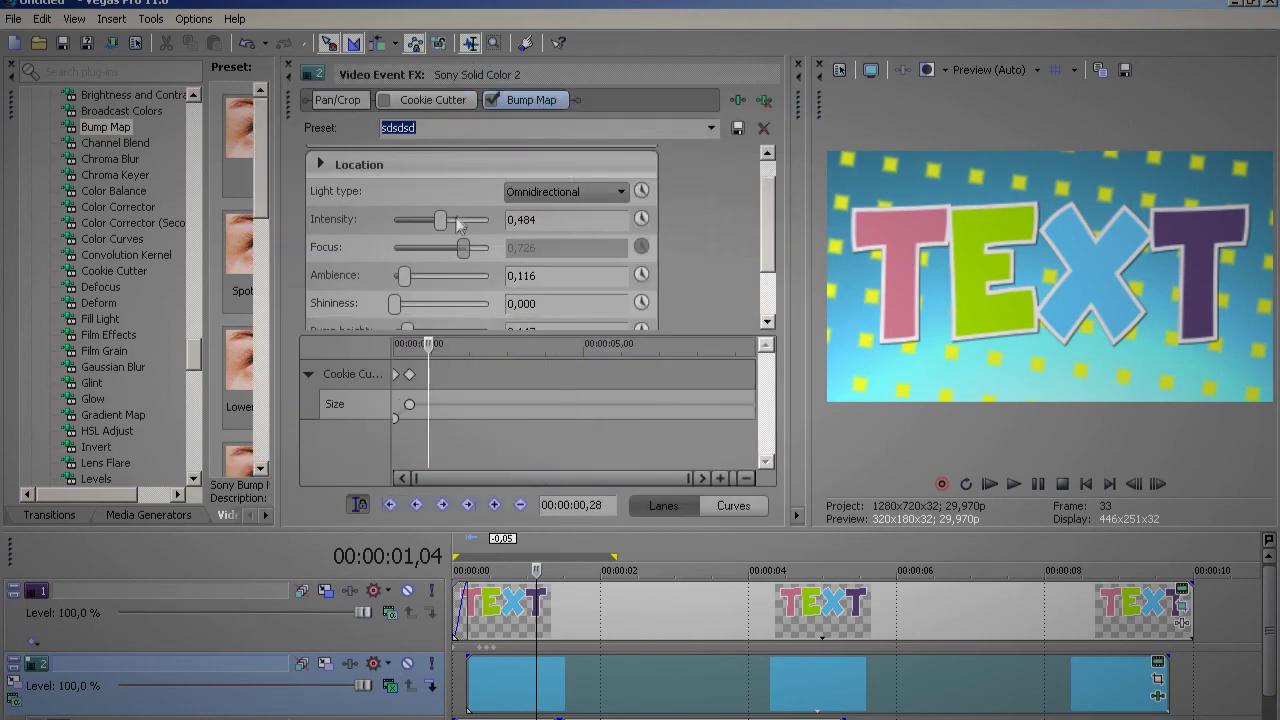
- Re-enable the Cookie Cutter on the blue event, check several frames, and remove the Bump Map effect
left_click(388, 103)
left_click(490, 690)
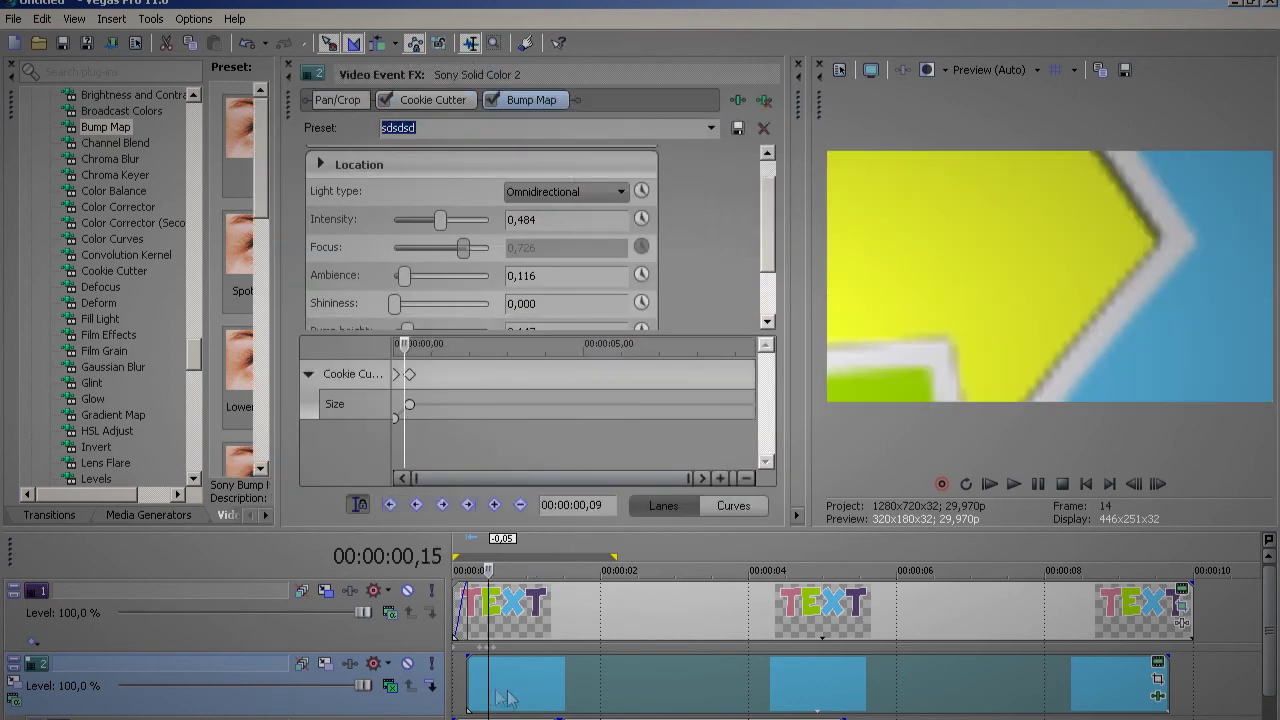
left_click(512, 693)
left_click(531, 700)
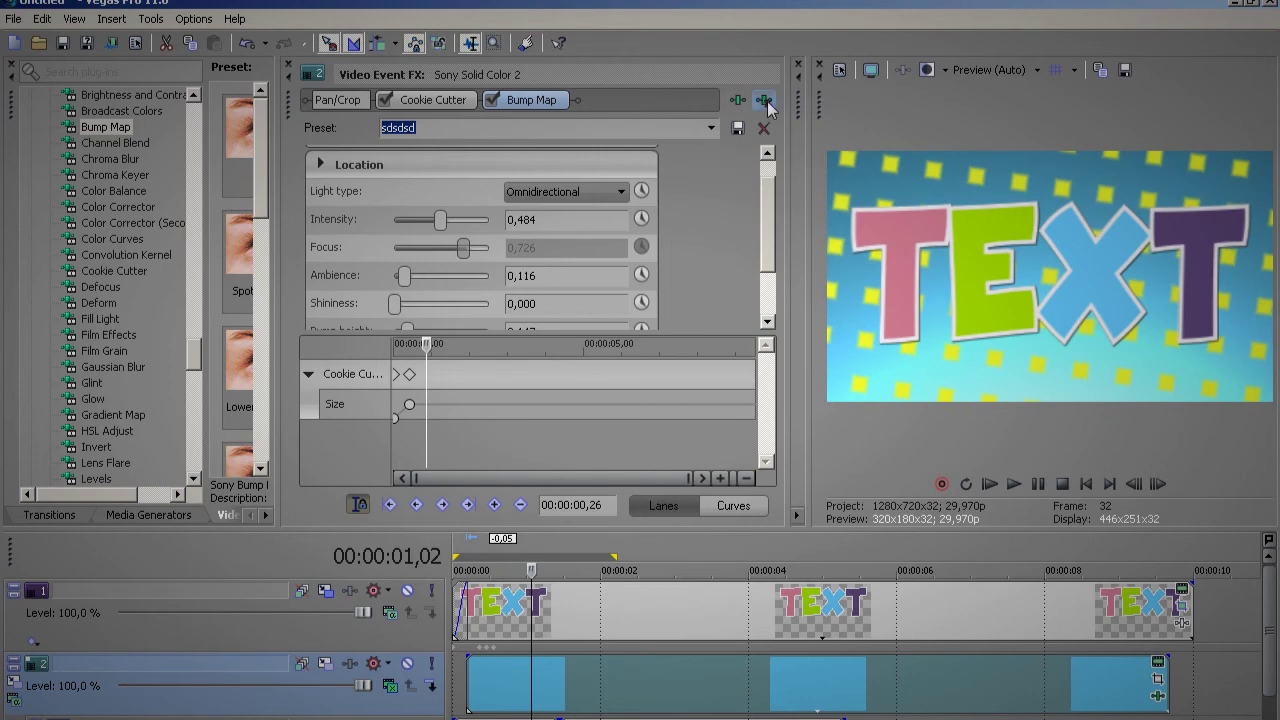
left_click(764, 100)
- Apply the Bump Map preset sdsdsd to the title event on track 1 with a Bump height of 0,095
left_click(509, 691)
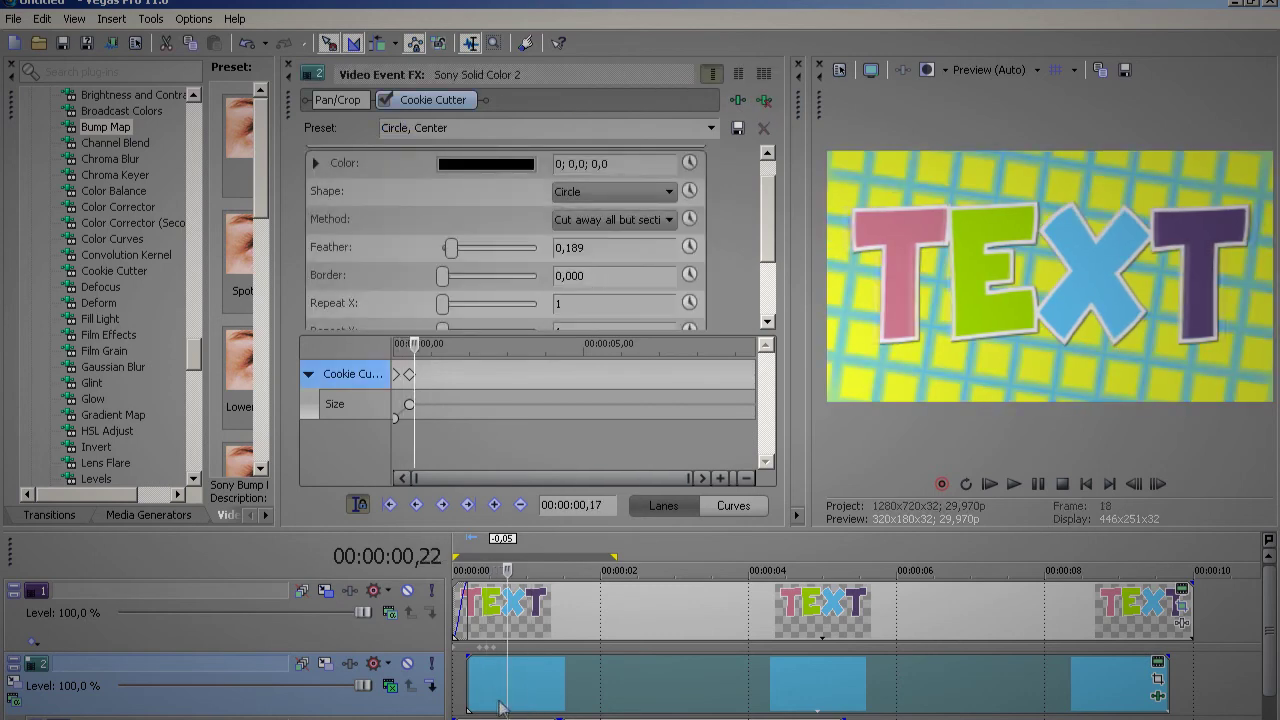
left_click_drag(277, 453, 720, 435)
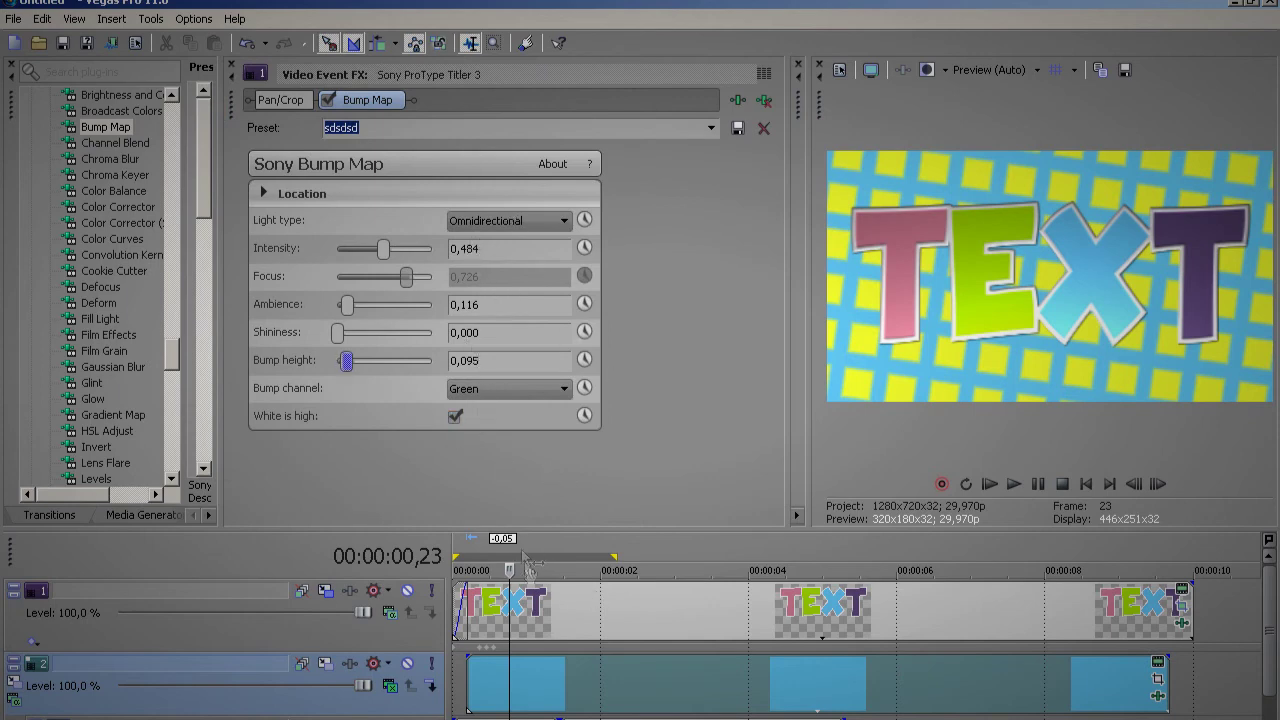
- Split the title event at 00:00:01,06 and delete the part after the split
left_click(541, 628)
key("s")
left_click_drag(566, 623, 626, 623)
key("Delete")
- Add a Pan/Crop keyframe near the title event's end, 1 365,9 wide and 768,3 high, and play the result
left_click(531, 607)
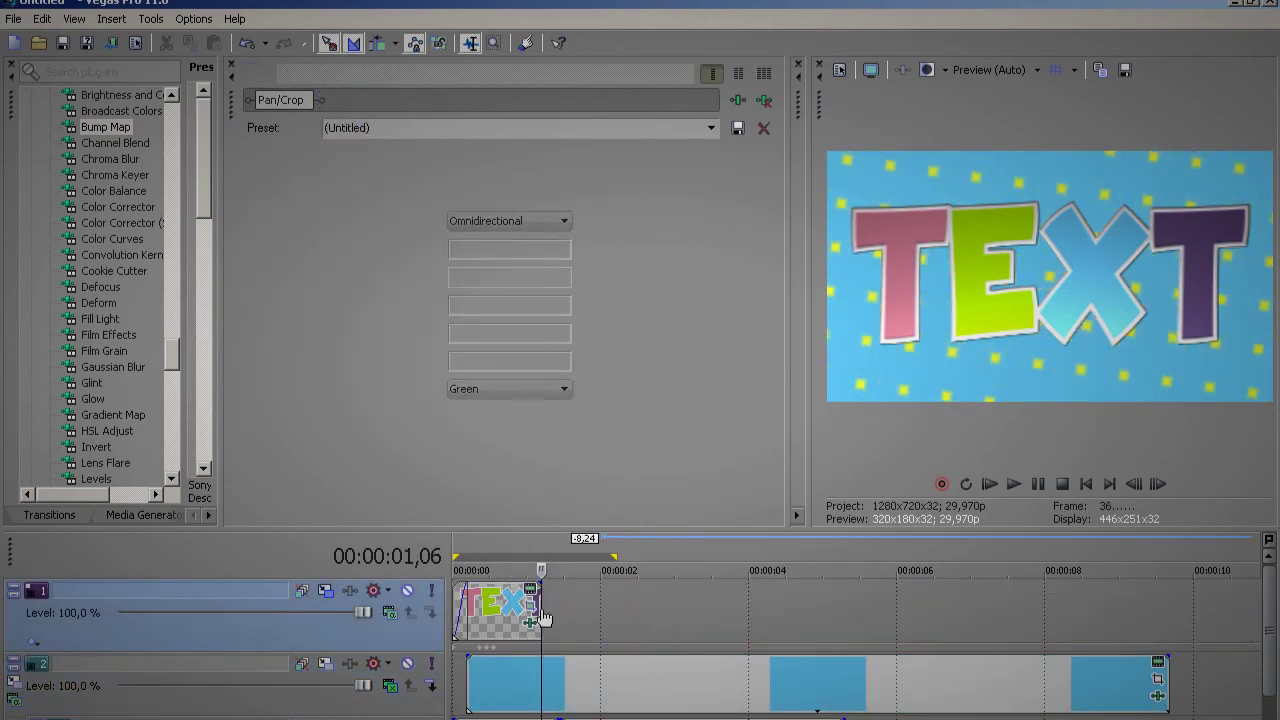
left_click_drag(761, 345, 771, 351)
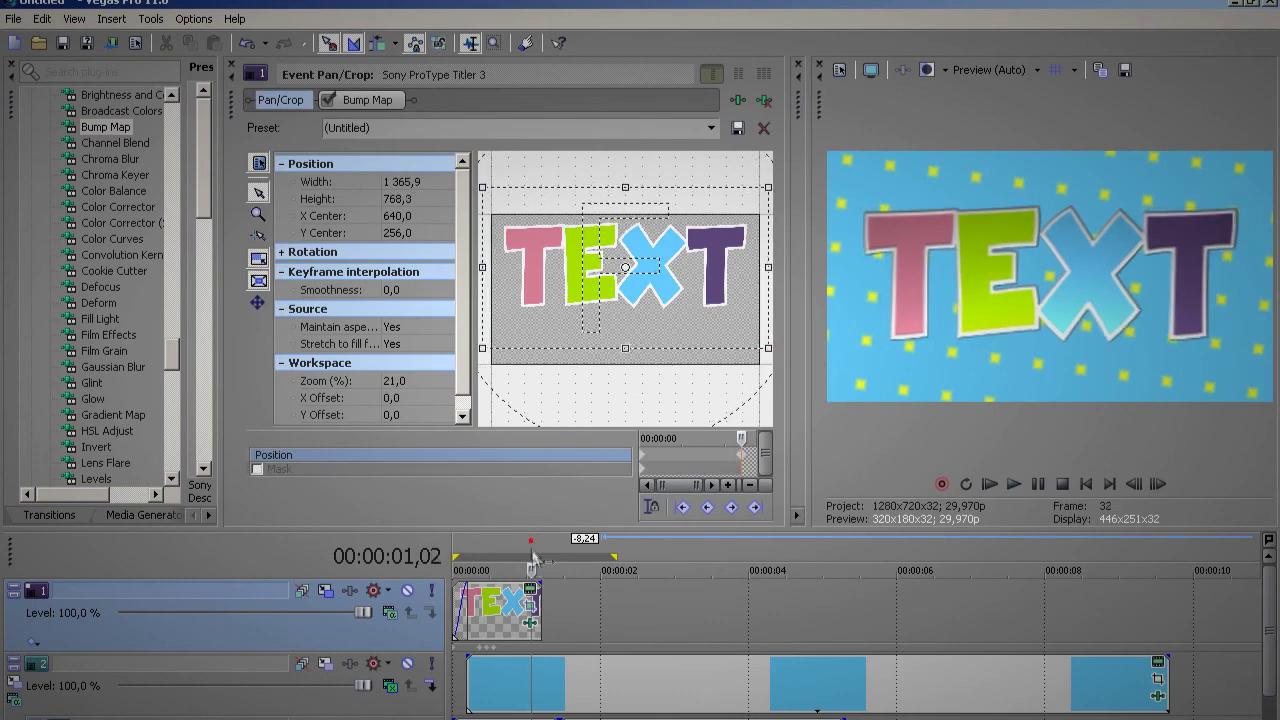
key("Home")
key("space")
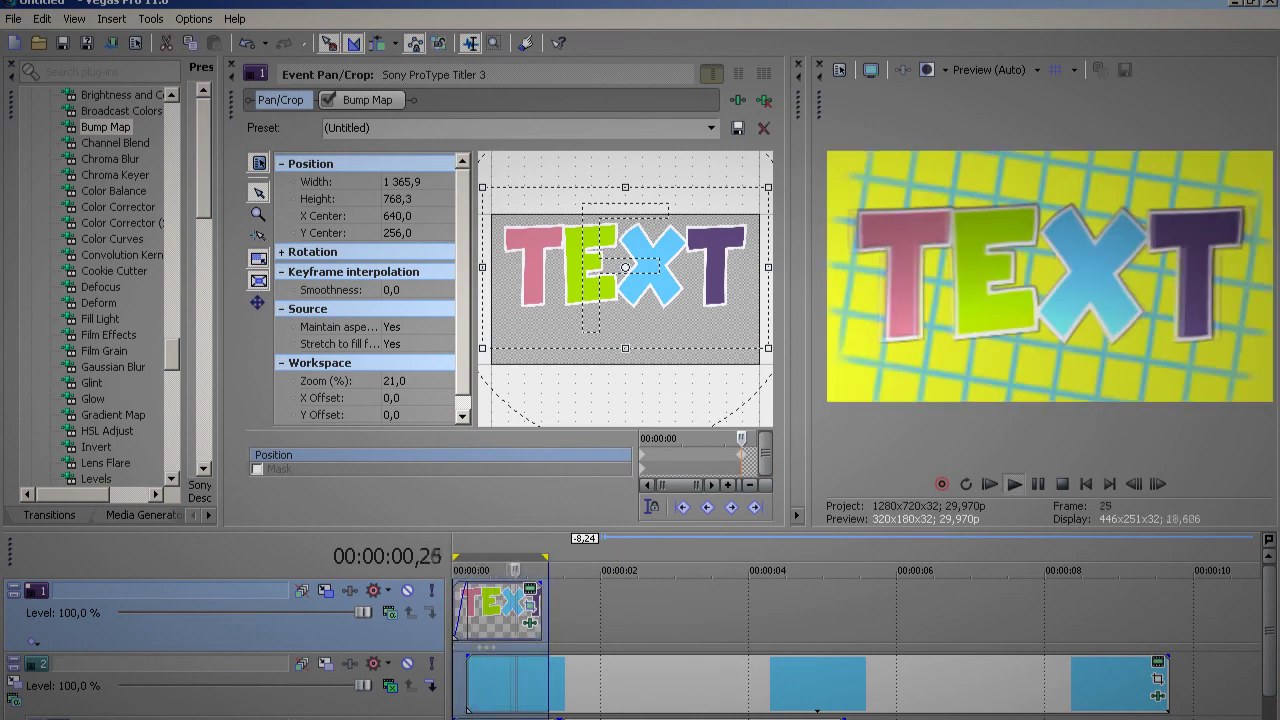
- Open the blue event's Cookie Cutter settings and try Feather values of 0,147 and 0,189
scroll(549, 615, "up", 2)
left_click(549, 615)
right_click(541, 692)
left_click(620, 353)
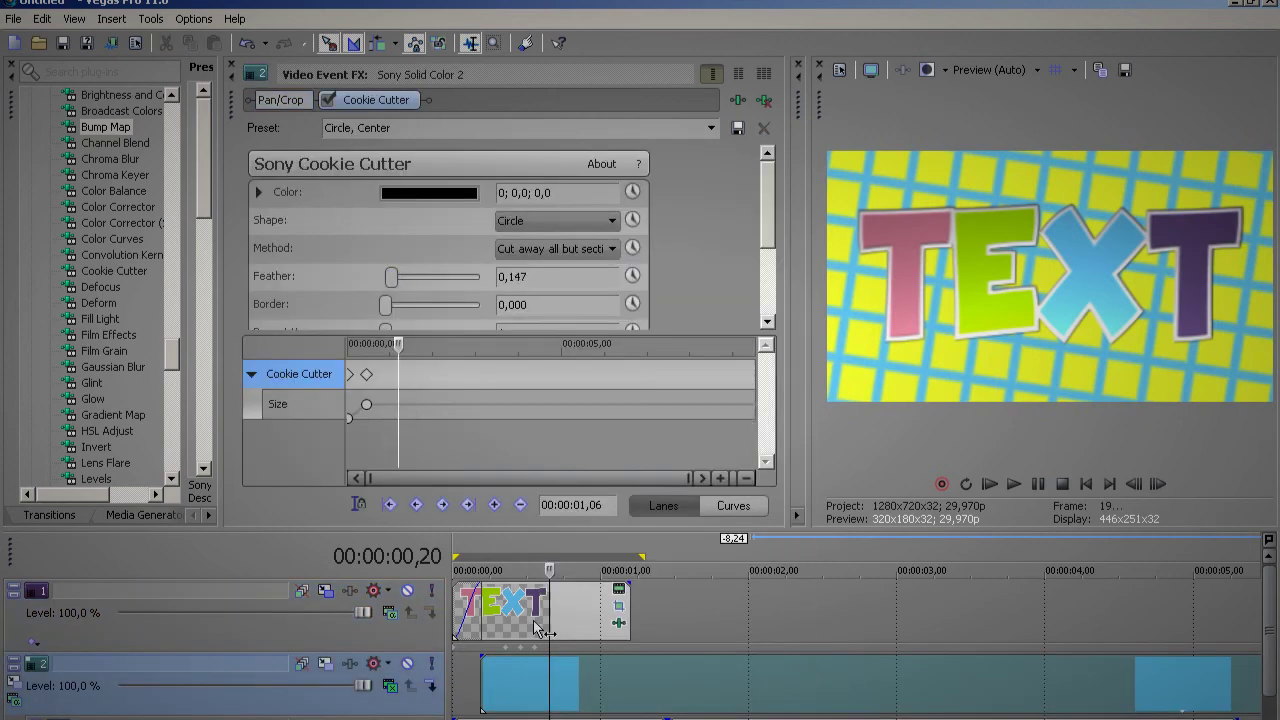
left_click(510, 674)
left_click(532, 689)
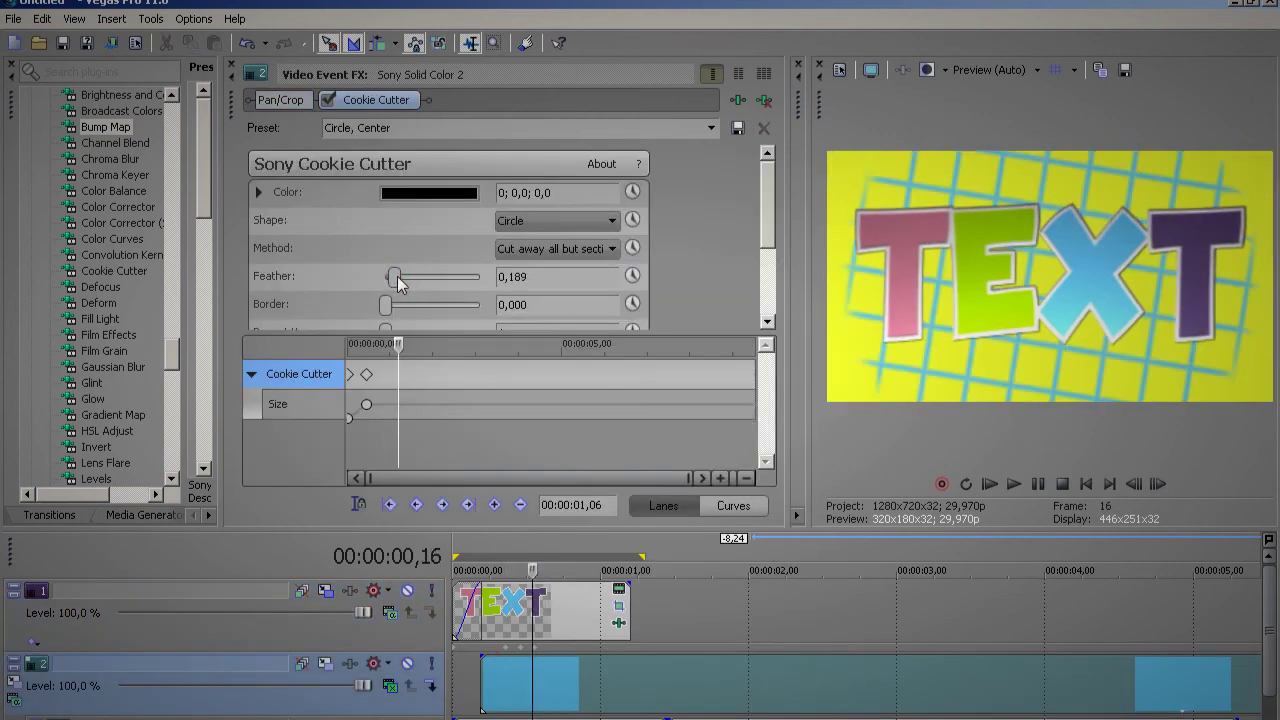
- Change the interpolation of the Cookie Cutter's second Size keyframe and play the intro
left_click(366, 404)
right_click(366, 406)
left_click(440, 563)
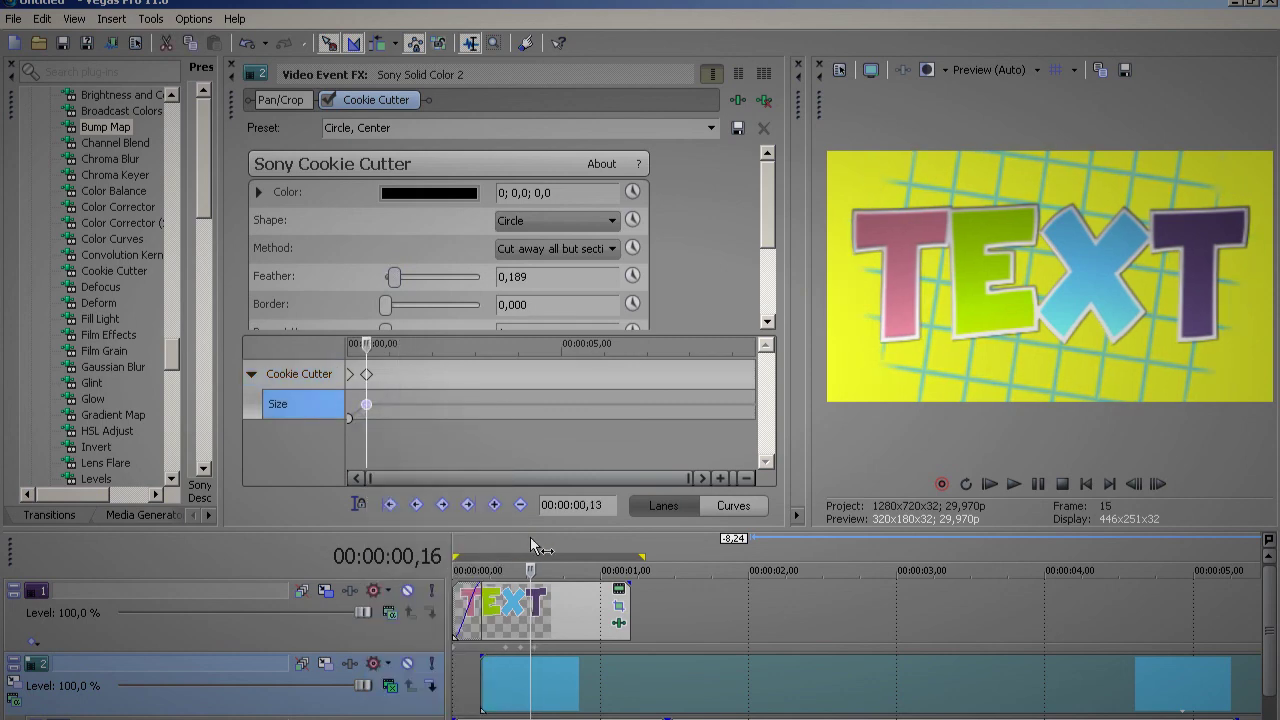
key("space")
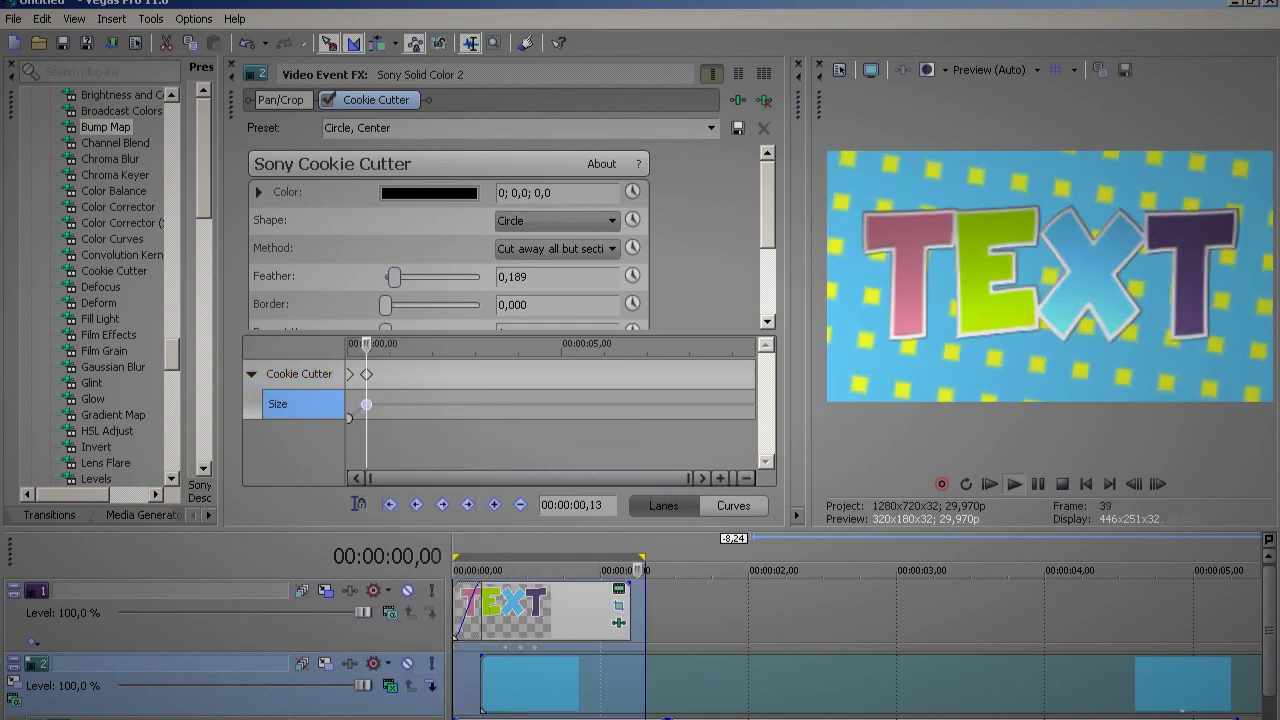
- Extend the title event by seven frames and move its final Pan/Crop keyframe later to match the new end
left_click_drag(628, 614, 658, 614)
left_click(655, 589)
left_click_drag(726, 458, 741, 456)
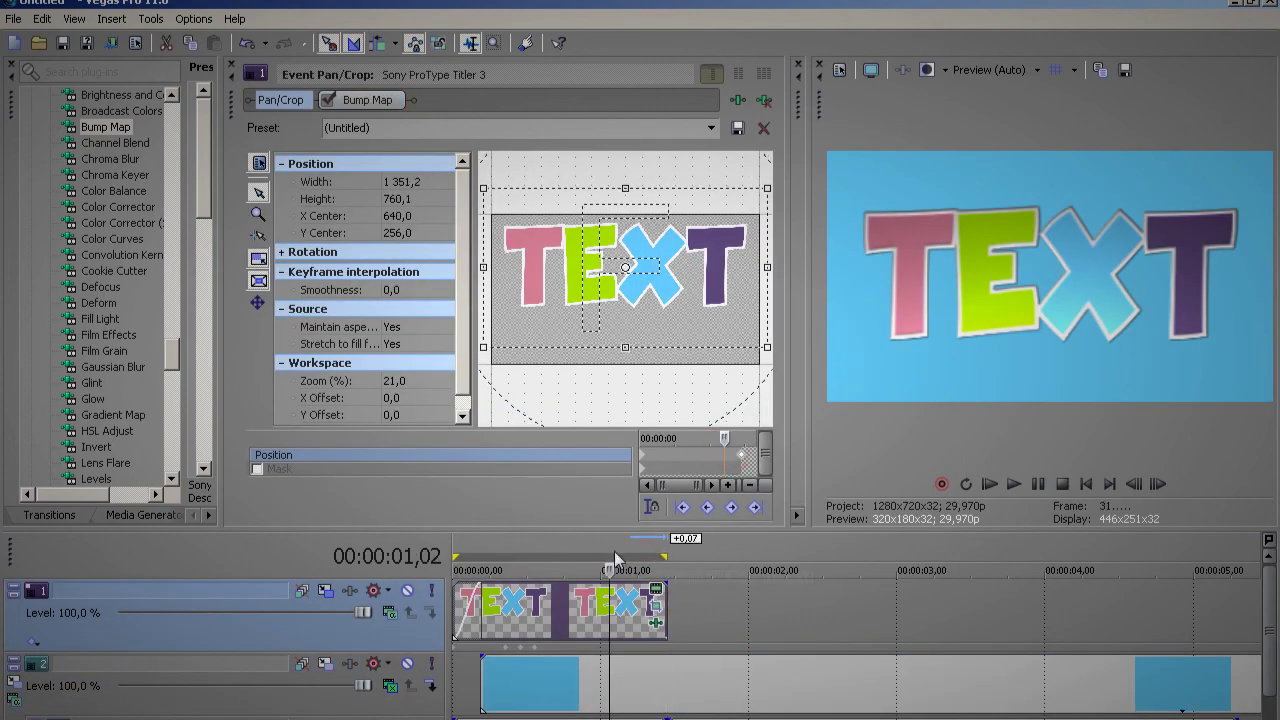